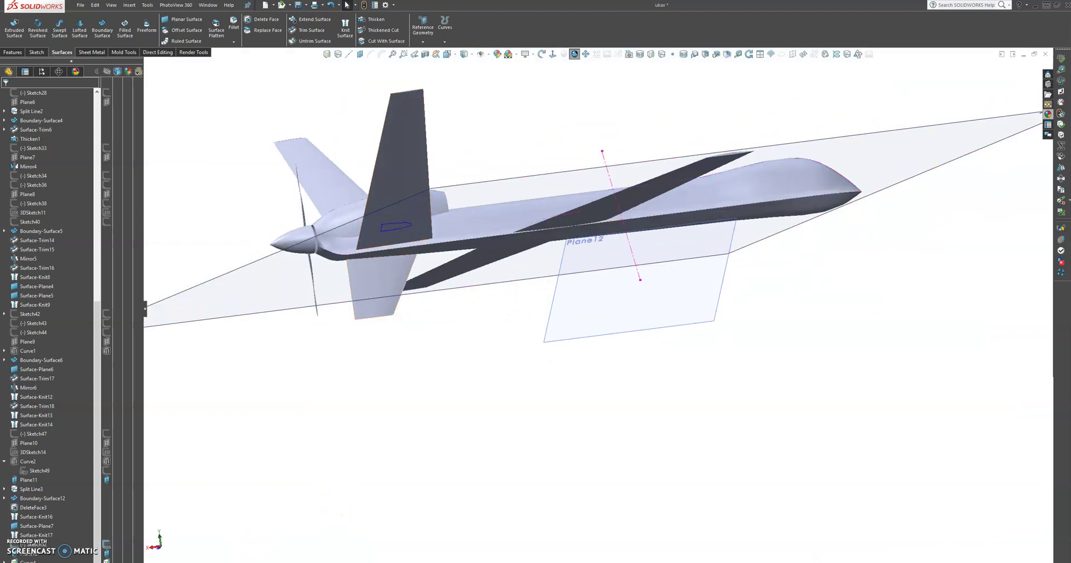
Step: Examine the drone reference photo and compare it with the model's fuselage, wings, tail and propeller
{"action": "left_click", "coordinate": [373, 560]}
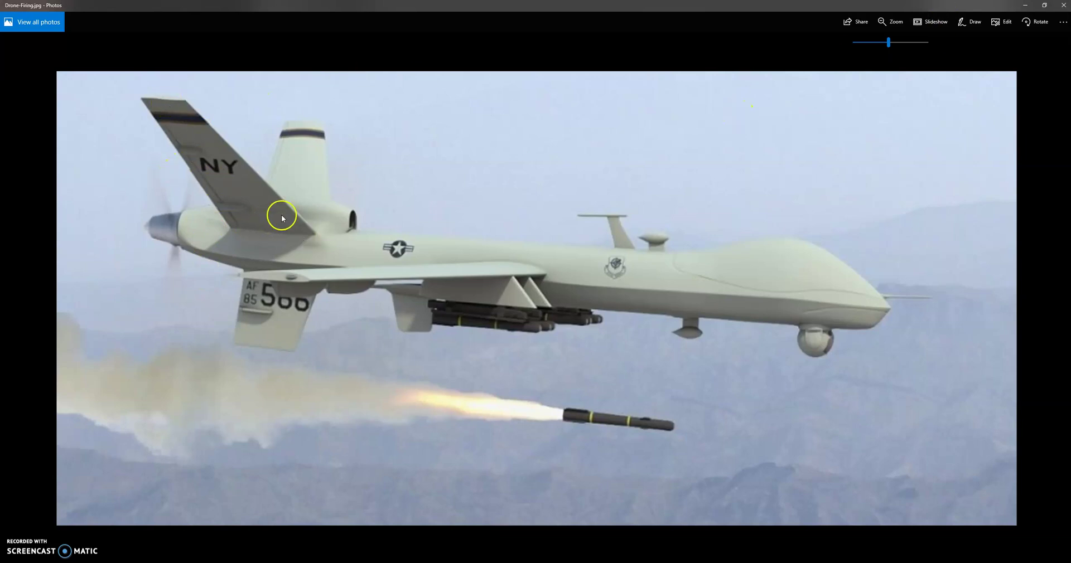
{"action": "left_click", "coordinate": [1025, 6]}
{"action": "left_click_drag", "start_coordinate": [629, 277], "coordinate": [551, 364]}
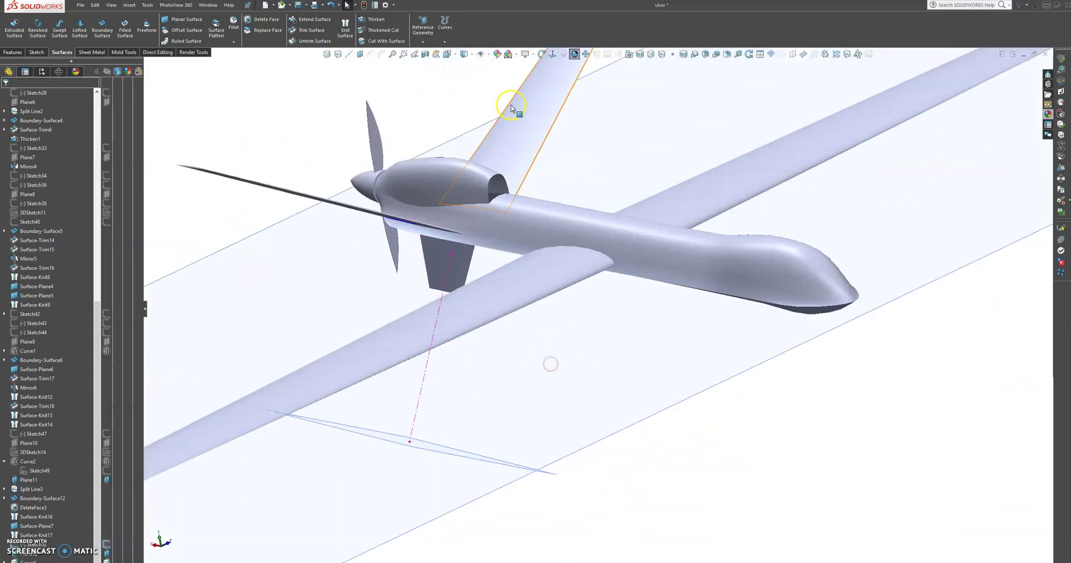
{"action": "scroll", "coordinate": [511, 107], "scroll_direction": "down", "scroll_amount": 5}
{"action": "left_click_drag", "start_coordinate": [507, 320], "coordinate": [467, 317]}
{"action": "middle_click_drag", "start_coordinate": [467, 317], "coordinate": [756, 321]}
{"action": "scroll", "coordinate": [606, 280], "scroll_direction": "up", "scroll_amount": 2}
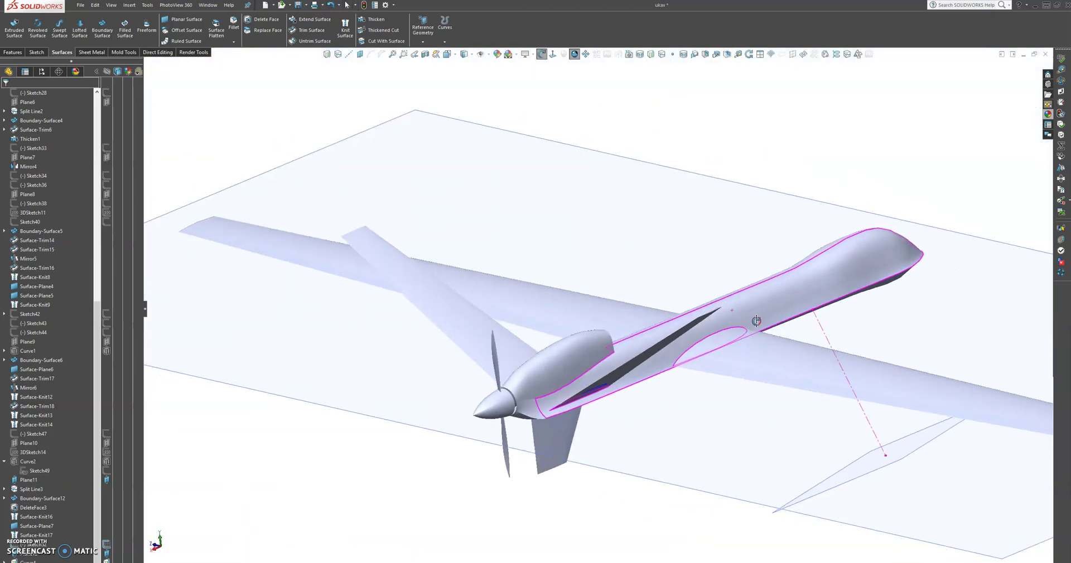
{"action": "scroll", "coordinate": [759, 325], "scroll_direction": "up", "scroll_amount": 5}
{"action": "scroll", "coordinate": [760, 332], "scroll_direction": "down", "scroll_amount": 4}
{"action": "middle_click_drag", "start_coordinate": [567, 415], "coordinate": [485, 416]}
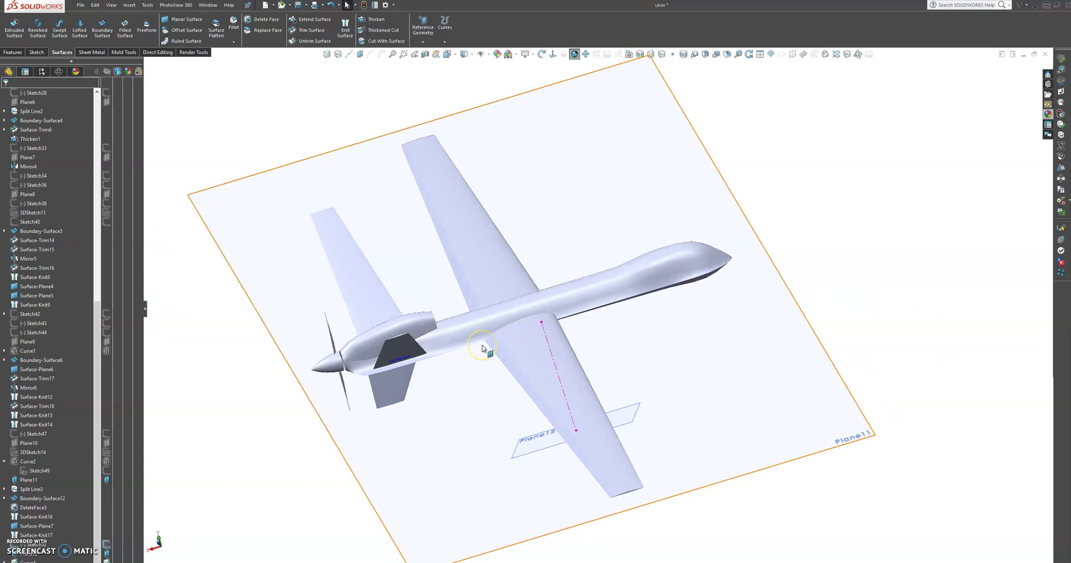
{"action": "scroll", "coordinate": [483, 348], "scroll_direction": "down", "scroll_amount": 3}
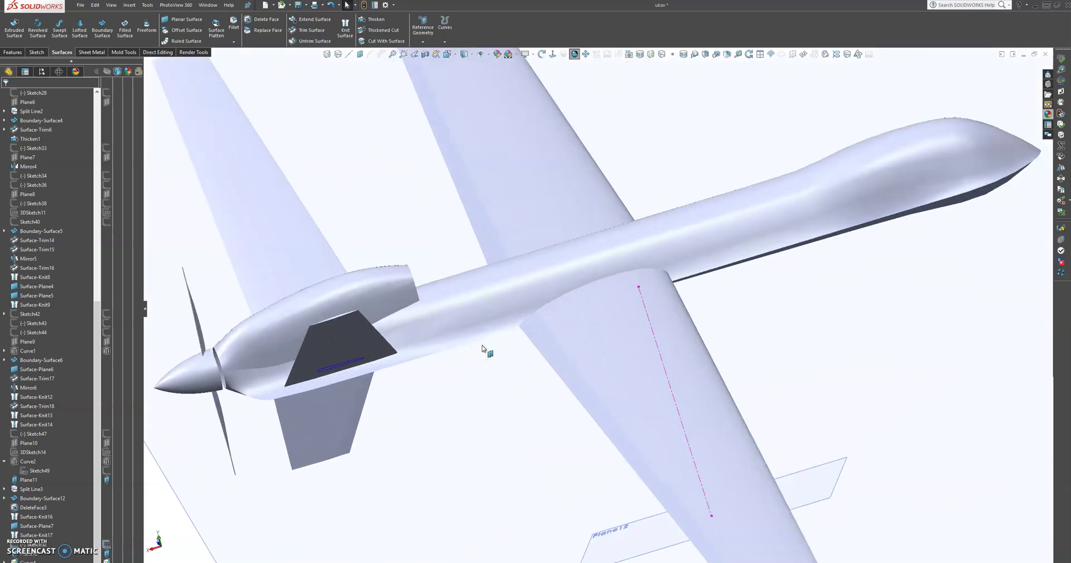
Step: Fill the open rear end of the fuselage behind the propeller spinner with a Filled Surface bounded by its six edges, using Contact
{"action": "scroll", "coordinate": [375, 374], "scroll_direction": "down", "scroll_amount": 3}
{"action": "middle_click_drag", "start_coordinate": [395, 366], "coordinate": [419, 309]}
{"action": "scroll", "coordinate": [424, 311], "scroll_direction": "down", "scroll_amount": 3}
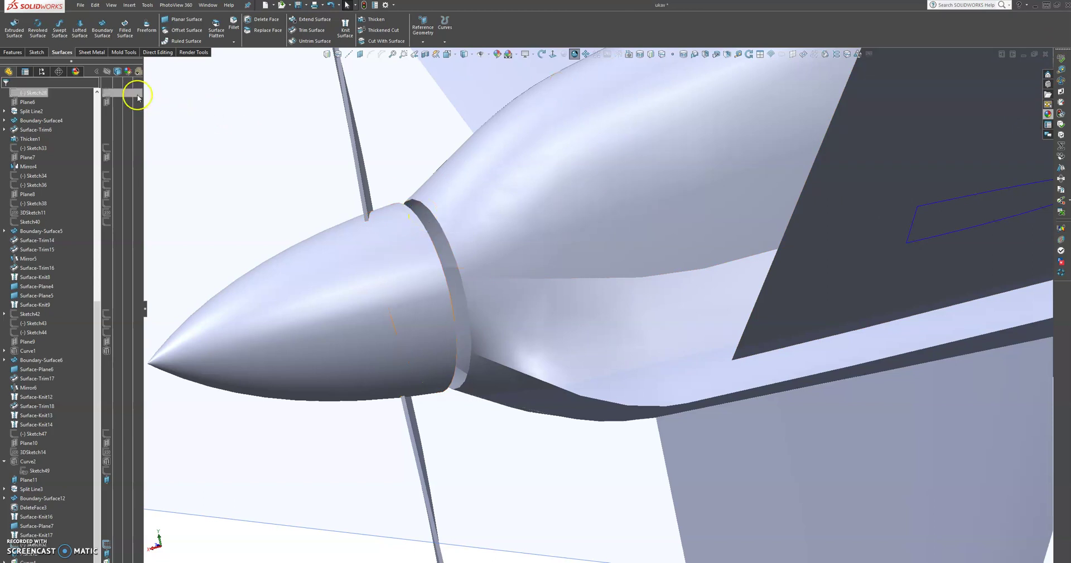
{"action": "left_click", "coordinate": [125, 26]}
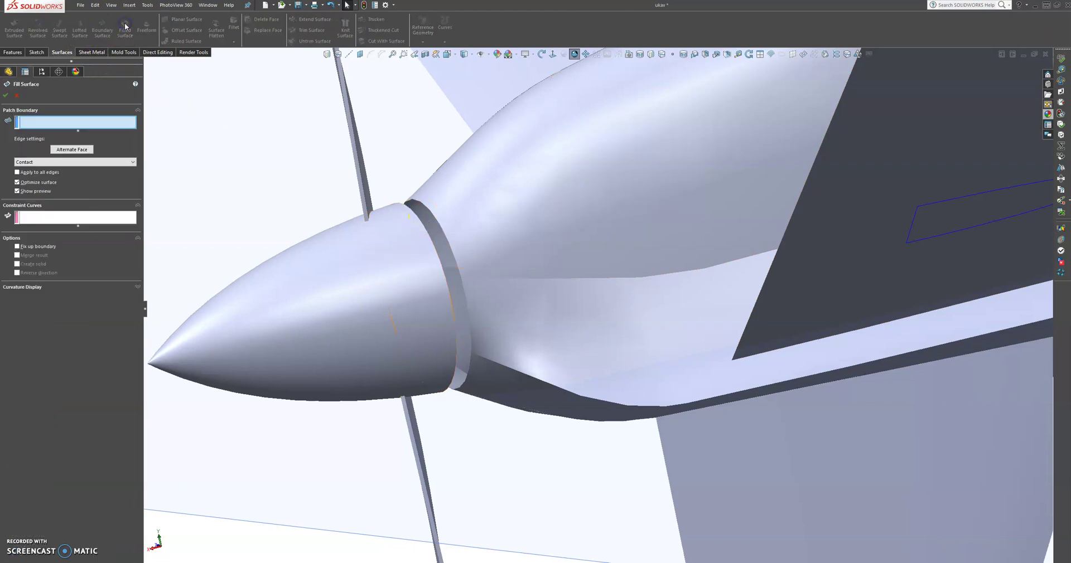
{"action": "left_click", "coordinate": [431, 213]}
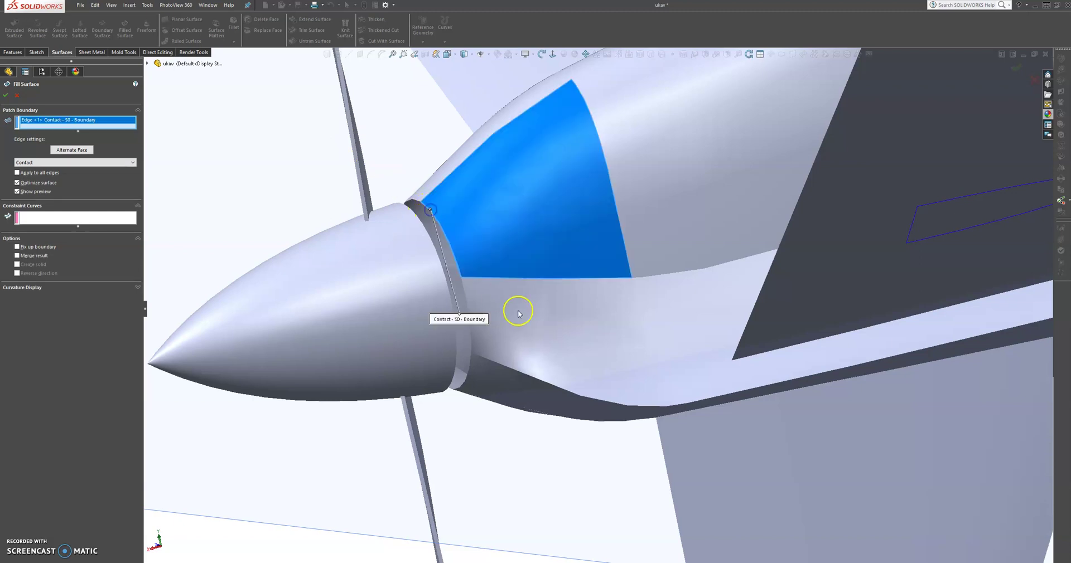
{"action": "left_click", "coordinate": [467, 304]}
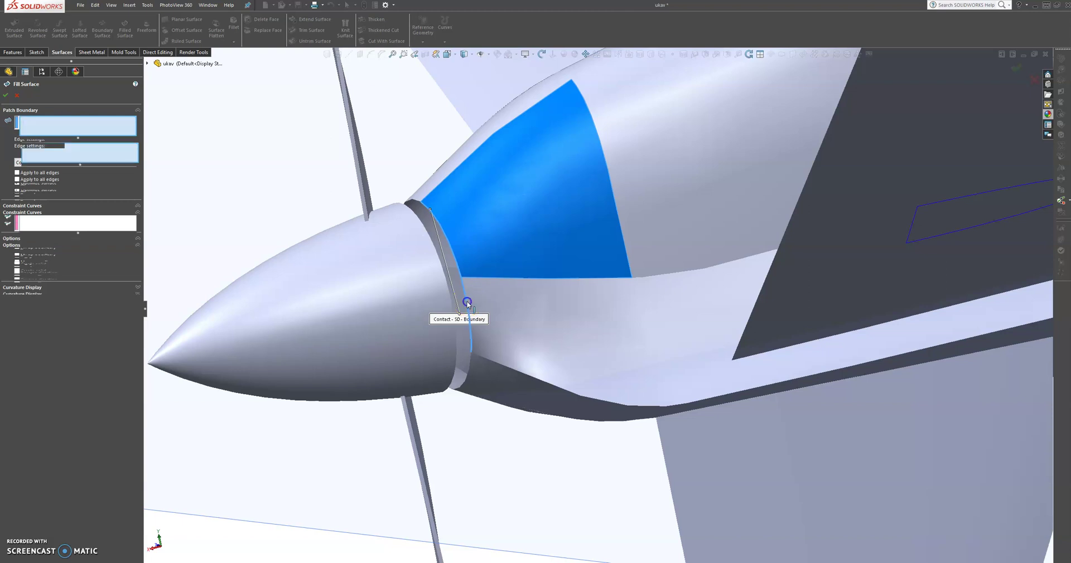
{"action": "left_click", "coordinate": [468, 370]}
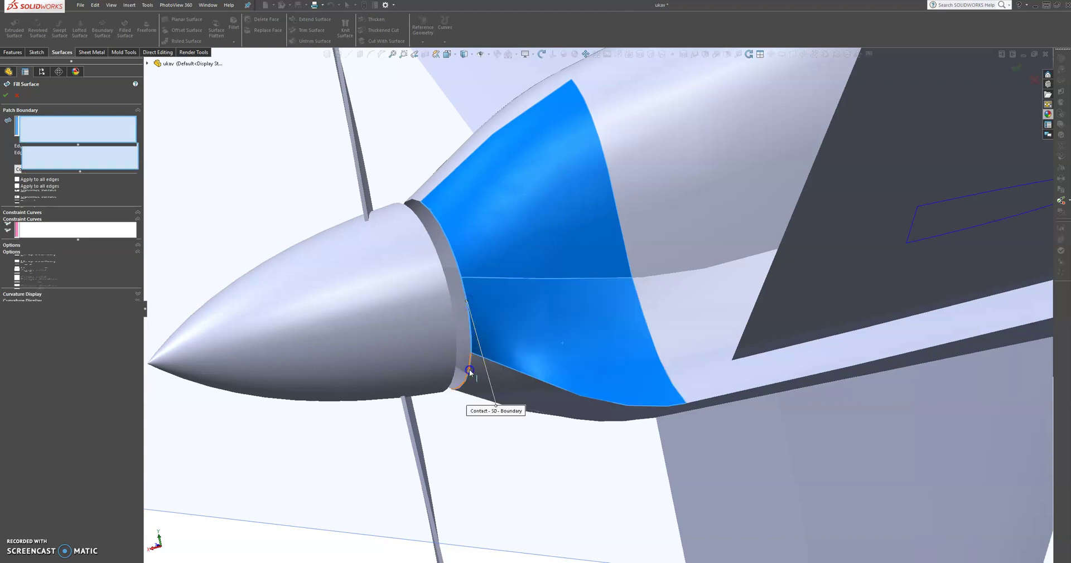
{"action": "left_click", "coordinate": [418, 202]}
{"action": "middle_click_drag", "start_coordinate": [419, 202], "coordinate": [608, 208]}
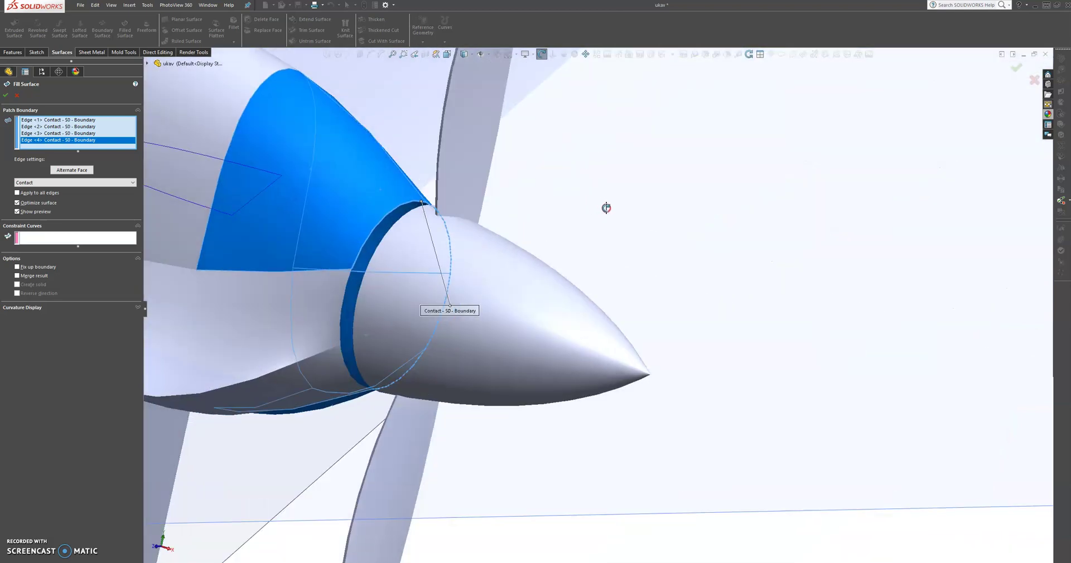
{"action": "left_click", "coordinate": [352, 302]}
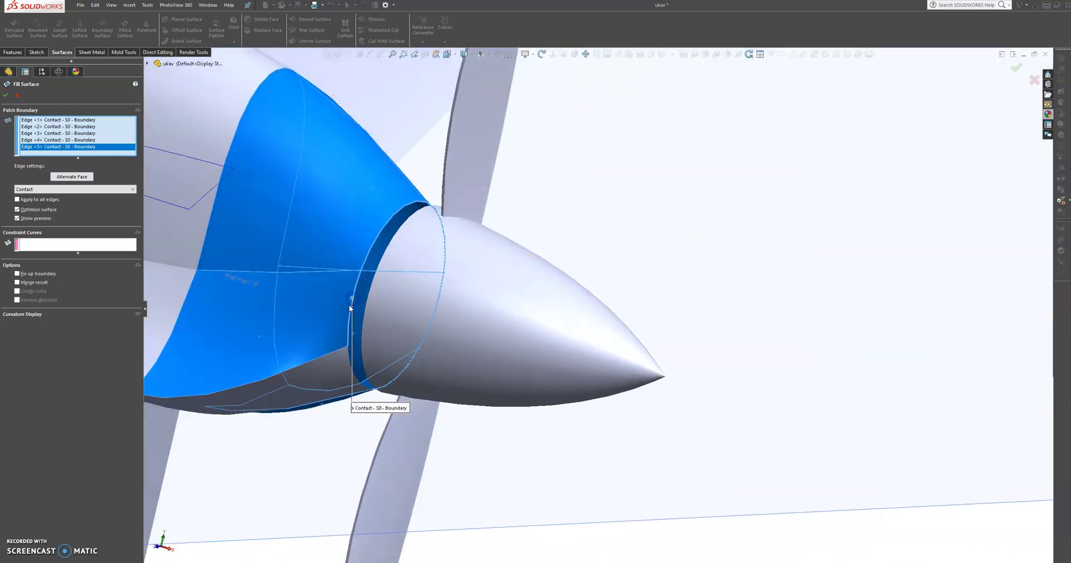
{"action": "left_click", "coordinate": [348, 363]}
{"action": "middle_click_drag", "start_coordinate": [346, 371], "coordinate": [177, 334]}
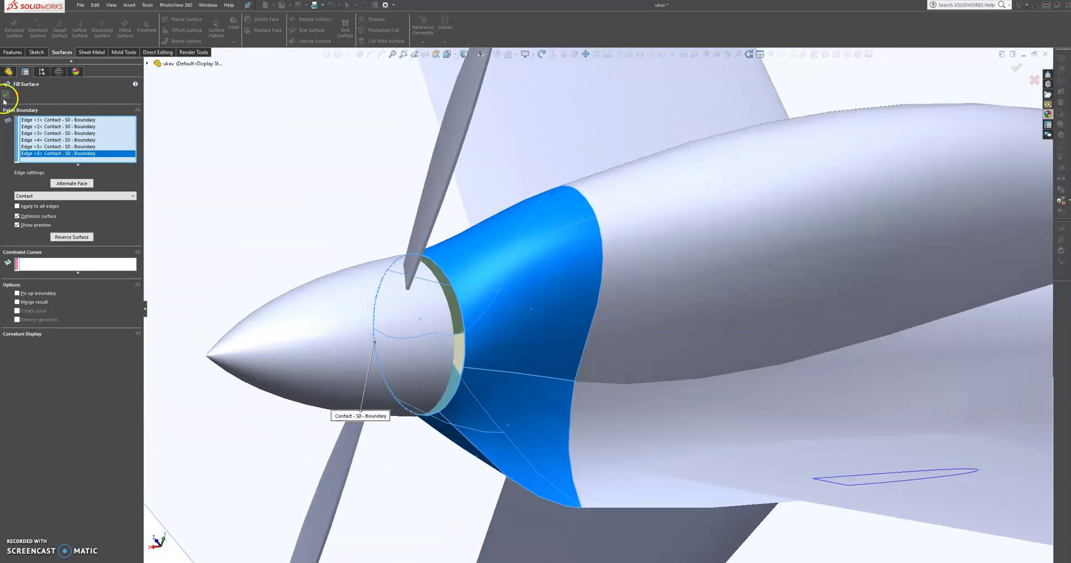
{"action": "left_click", "coordinate": [5, 95]}
Step: Close the forward-facing opening of the engine housing with a Filled Surface through its five boundary edges, using Contact
{"action": "scroll", "coordinate": [657, 289], "scroll_direction": "up", "scroll_amount": 3}
{"action": "middle_click_drag", "start_coordinate": [662, 274], "coordinate": [604, 286]}
{"action": "scroll", "coordinate": [657, 289], "scroll_direction": "up", "scroll_amount": 3}
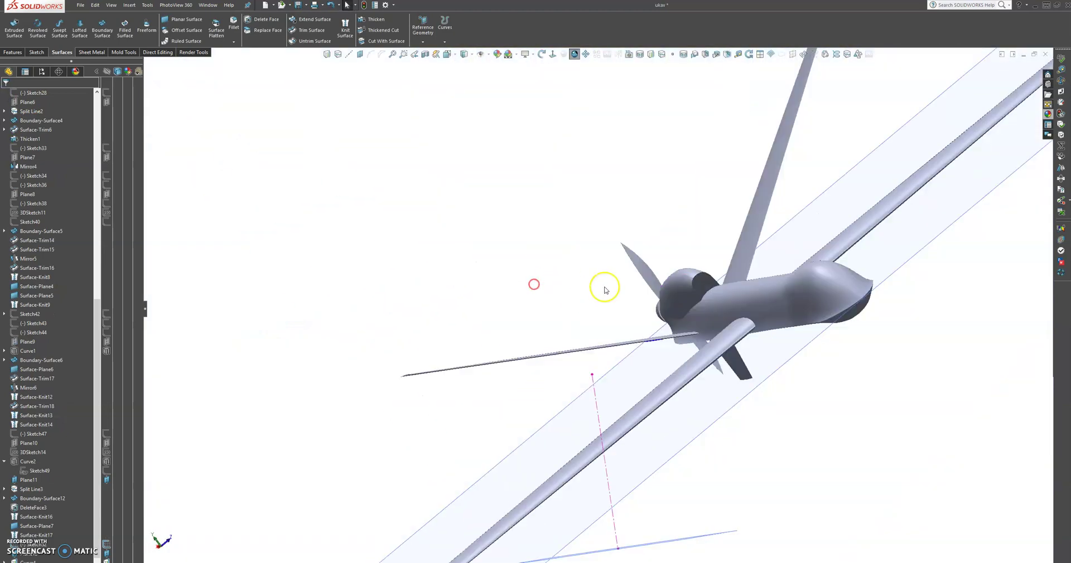
{"action": "scroll", "coordinate": [709, 267], "scroll_direction": "down", "scroll_amount": 5}
{"action": "scroll", "coordinate": [674, 319], "scroll_direction": "up", "scroll_amount": 3}
{"action": "middle_click_drag", "start_coordinate": [673, 319], "coordinate": [705, 395]}
{"action": "scroll", "coordinate": [692, 347], "scroll_direction": "down", "scroll_amount": 5}
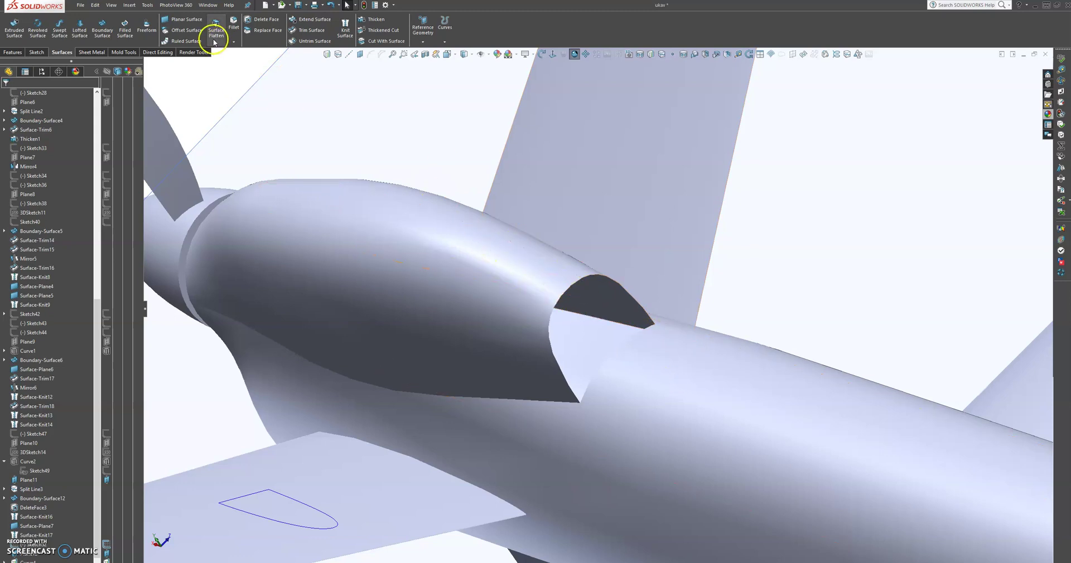
{"action": "left_click", "coordinate": [124, 30]}
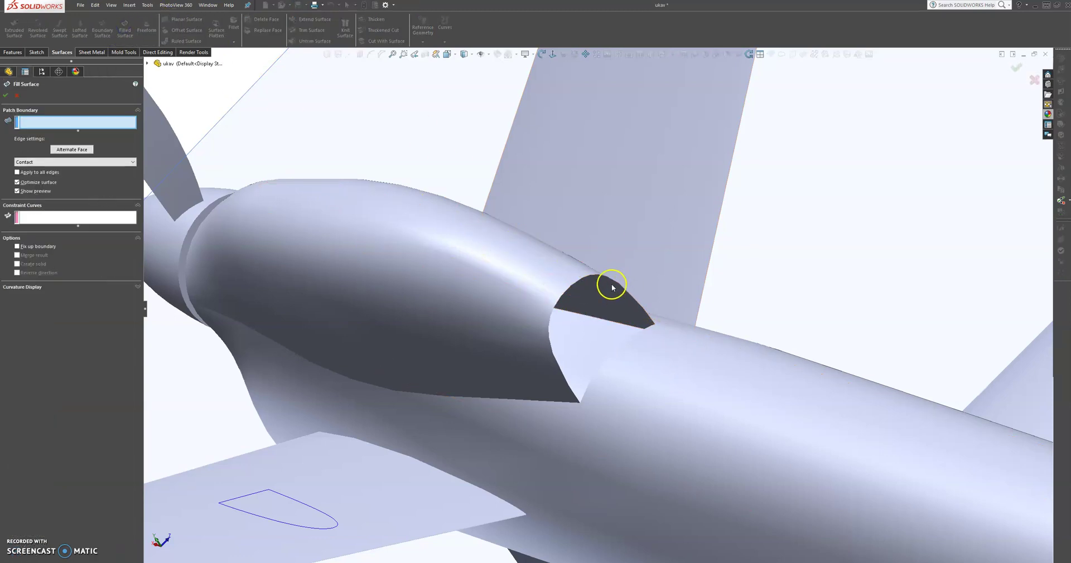
{"action": "left_click", "coordinate": [619, 287]}
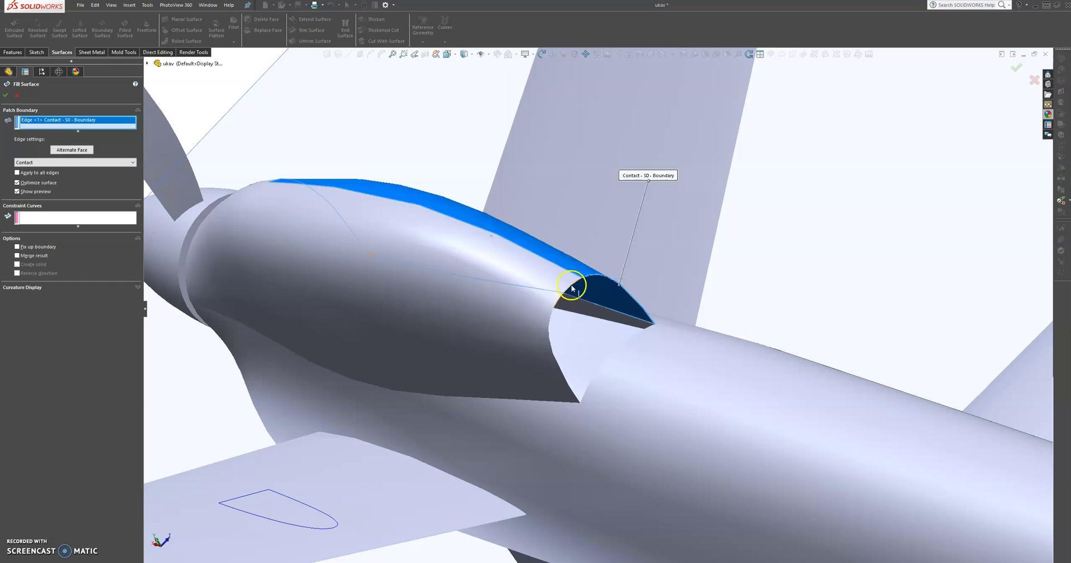
{"action": "left_click", "coordinate": [559, 304]}
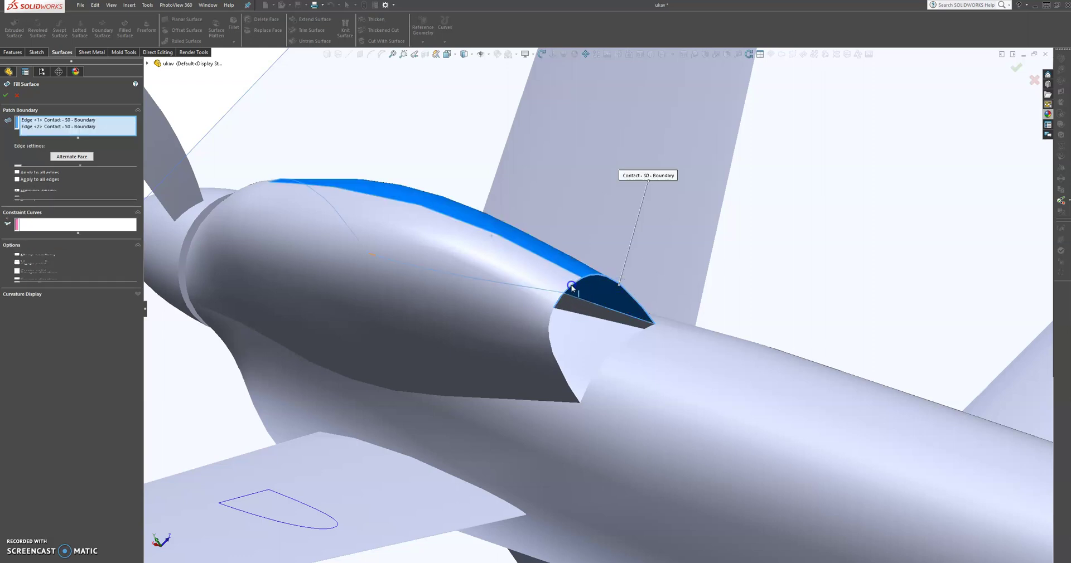
{"action": "left_click", "coordinate": [549, 321]}
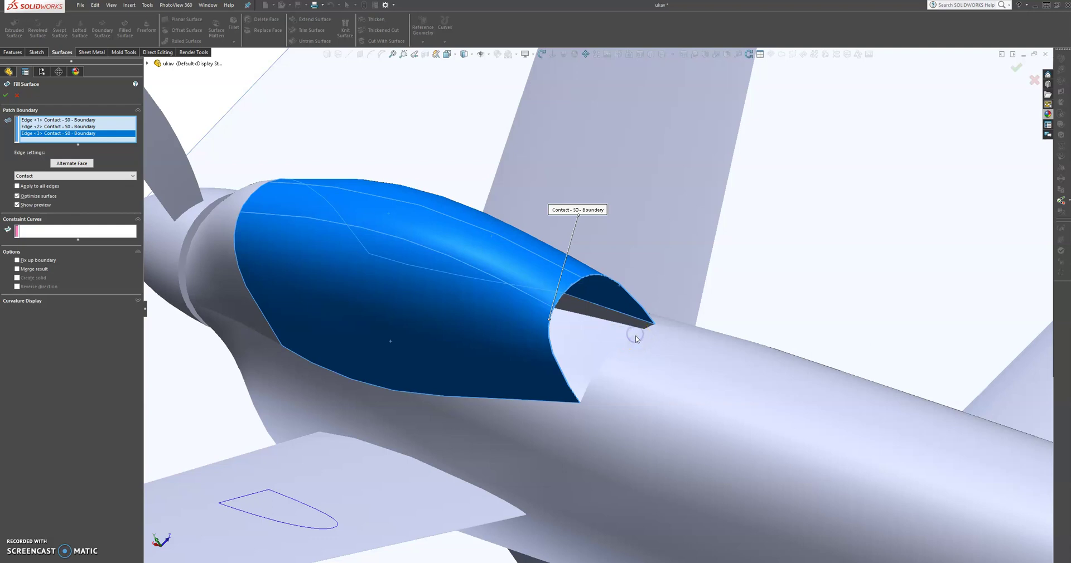
{"action": "left_click", "coordinate": [634, 335]}
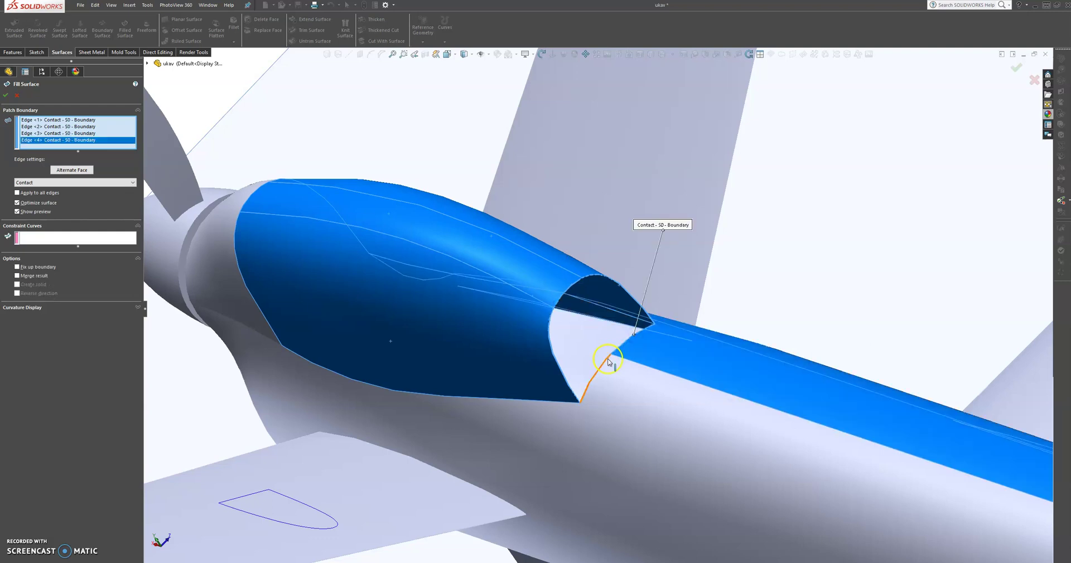
{"action": "left_click", "coordinate": [608, 361]}
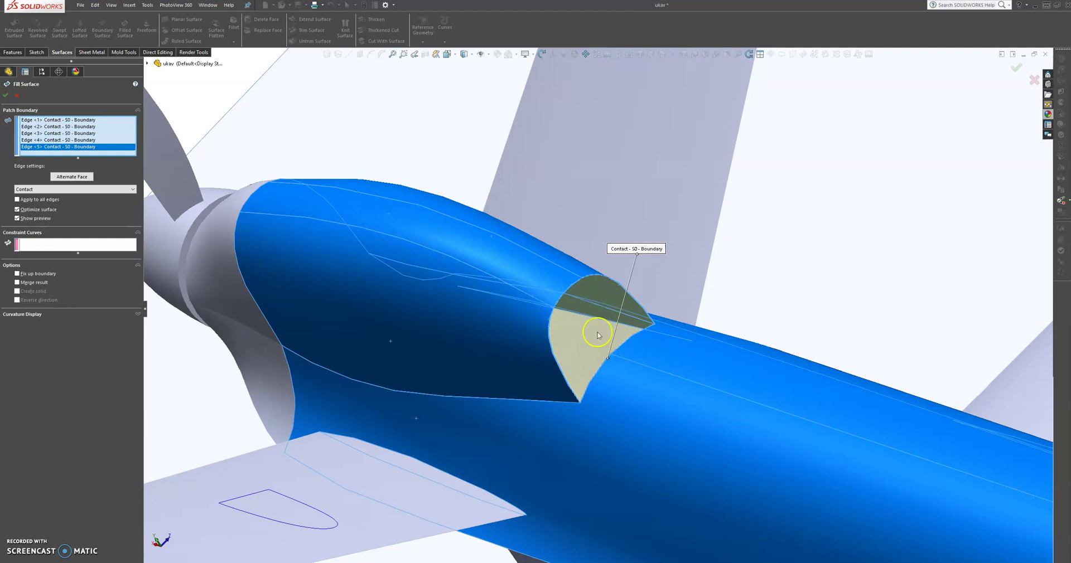
{"action": "left_click", "coordinate": [5, 96]}
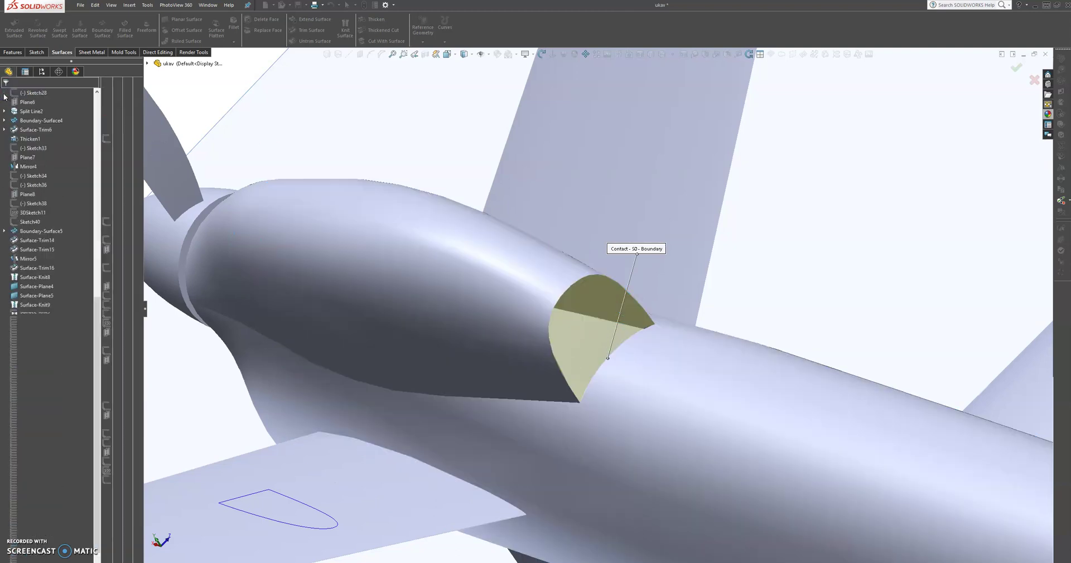
Step: Knit the main aircraft surface with the engine-housing and rear fuselage fill surfaces, creating a solid
{"action": "middle_click_drag", "start_coordinate": [669, 197], "coordinate": [753, 283]}
{"action": "scroll", "coordinate": [778, 296], "scroll_direction": "up", "scroll_amount": 3}
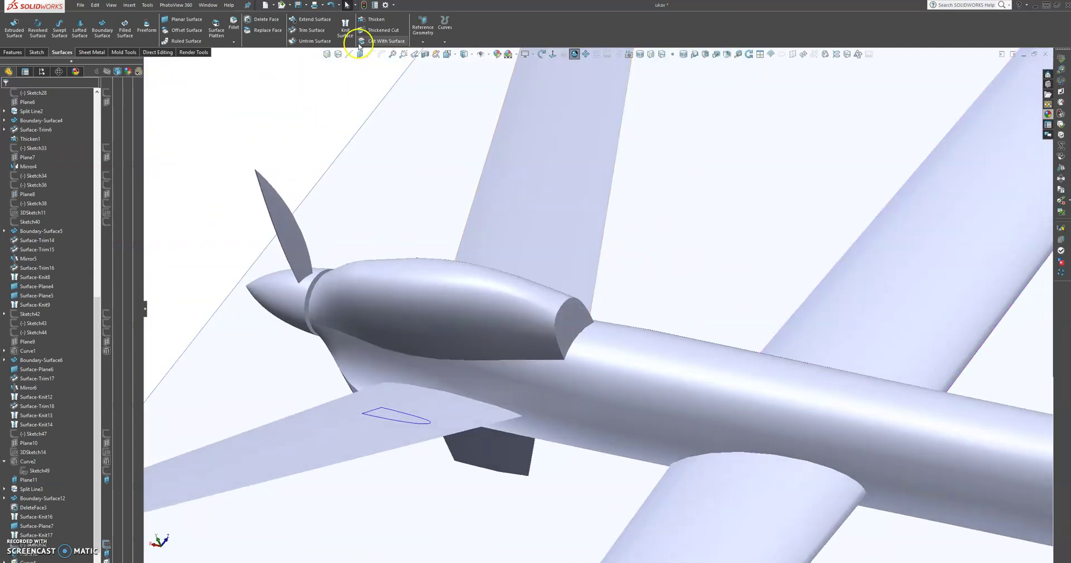
{"action": "left_click", "coordinate": [346, 29]}
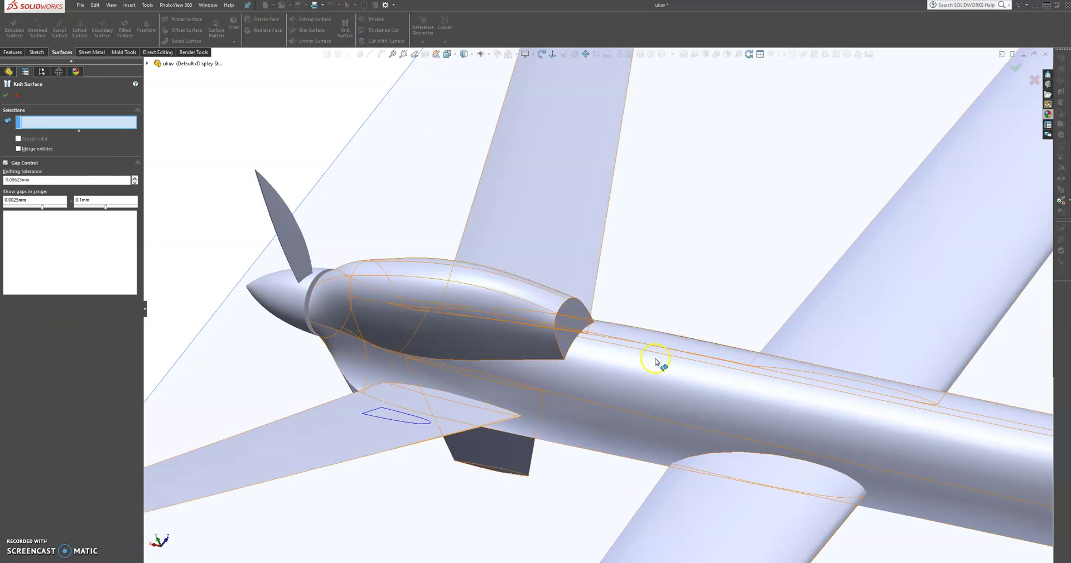
{"action": "scroll", "coordinate": [656, 362], "scroll_direction": "up", "scroll_amount": 3}
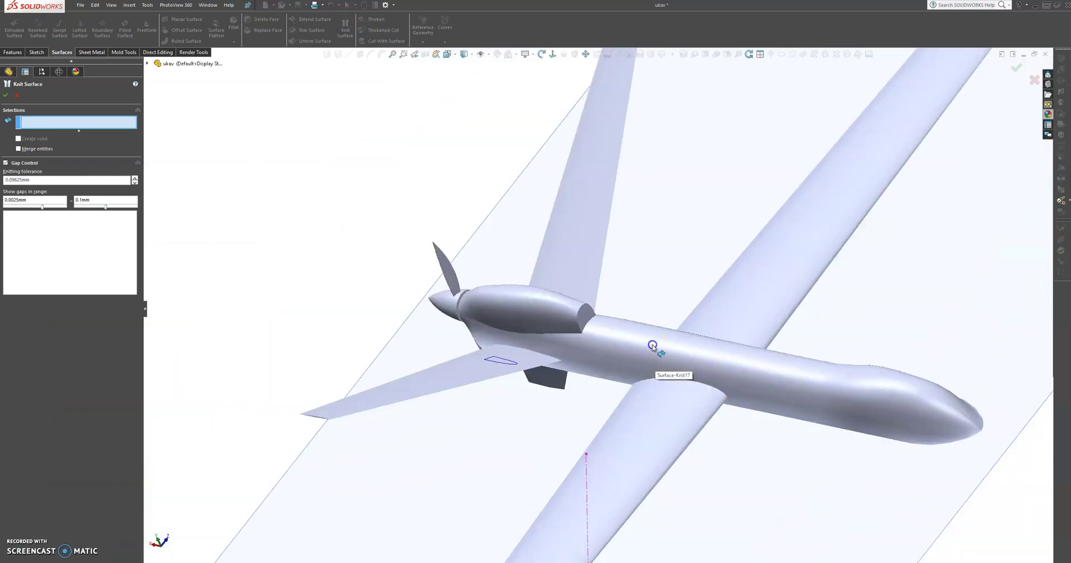
{"action": "left_click", "coordinate": [653, 348]}
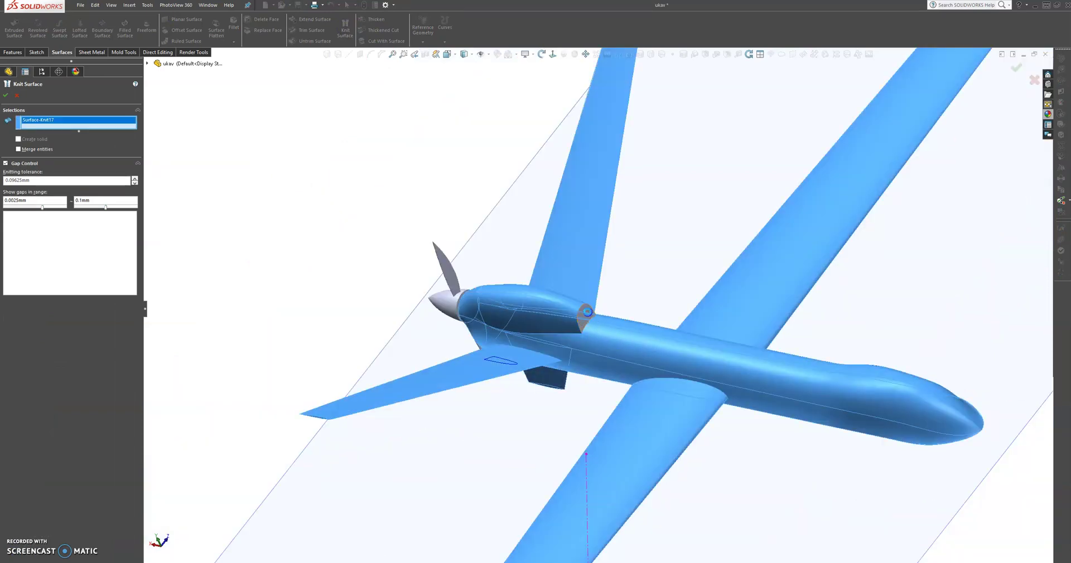
{"action": "left_click", "coordinate": [587, 312]}
{"action": "middle_click_drag", "start_coordinate": [587, 312], "coordinate": [699, 322]}
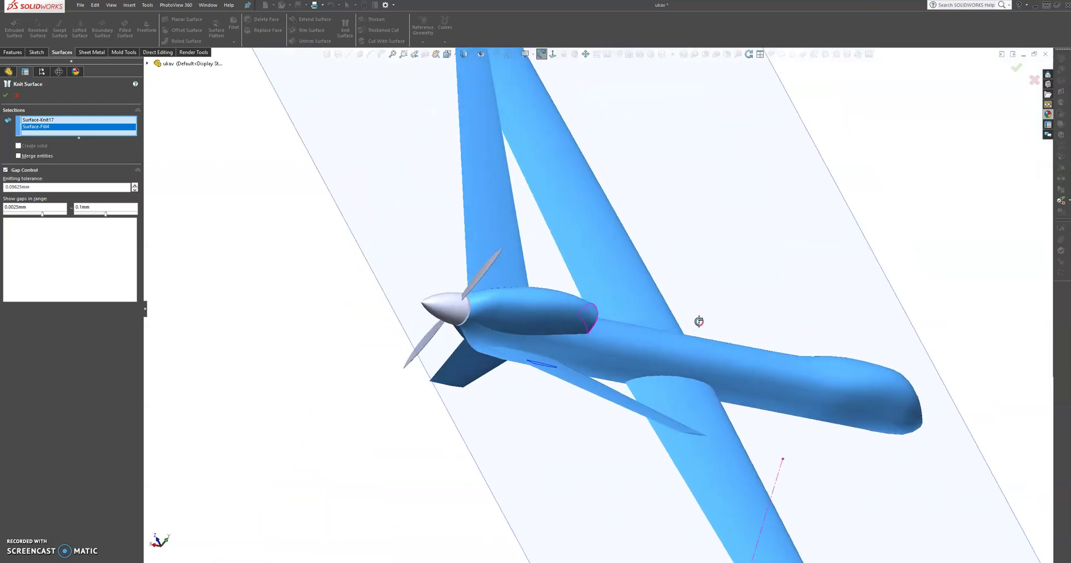
{"action": "scroll", "coordinate": [525, 310], "scroll_direction": "down", "scroll_amount": 5}
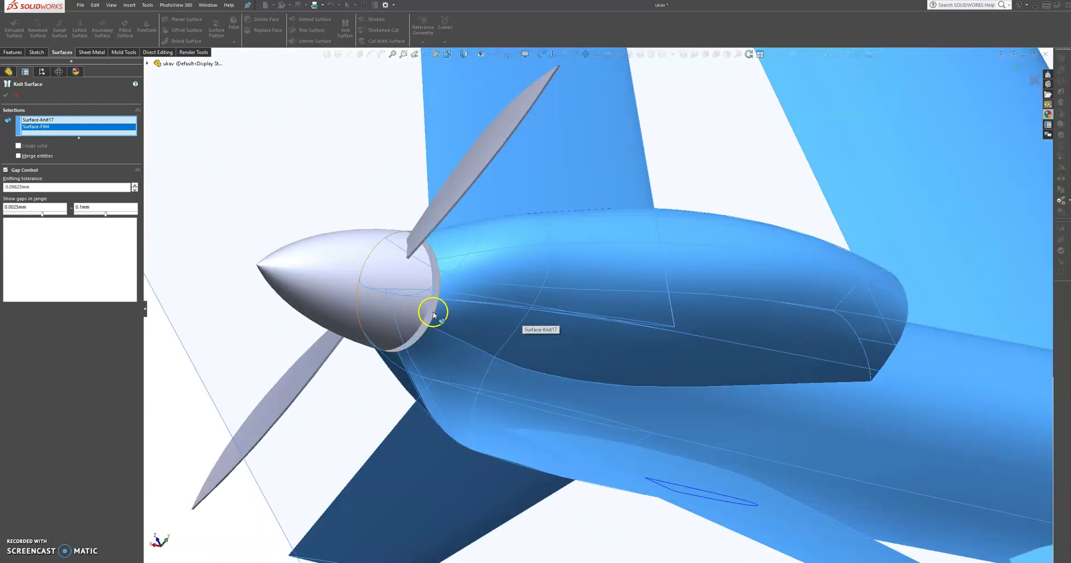
{"action": "left_click", "coordinate": [433, 315]}
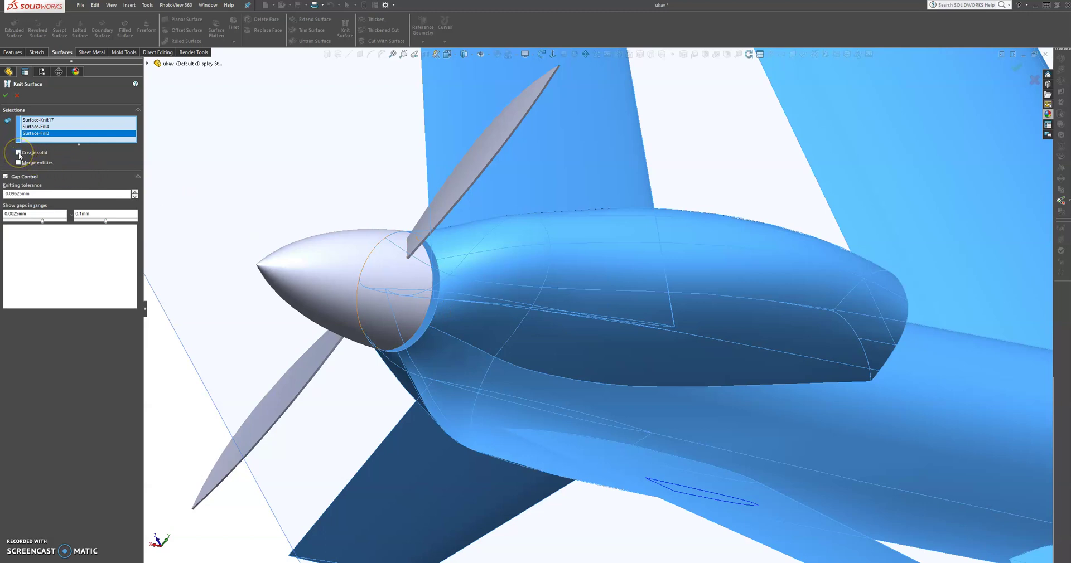
{"action": "left_click", "coordinate": [7, 97]}
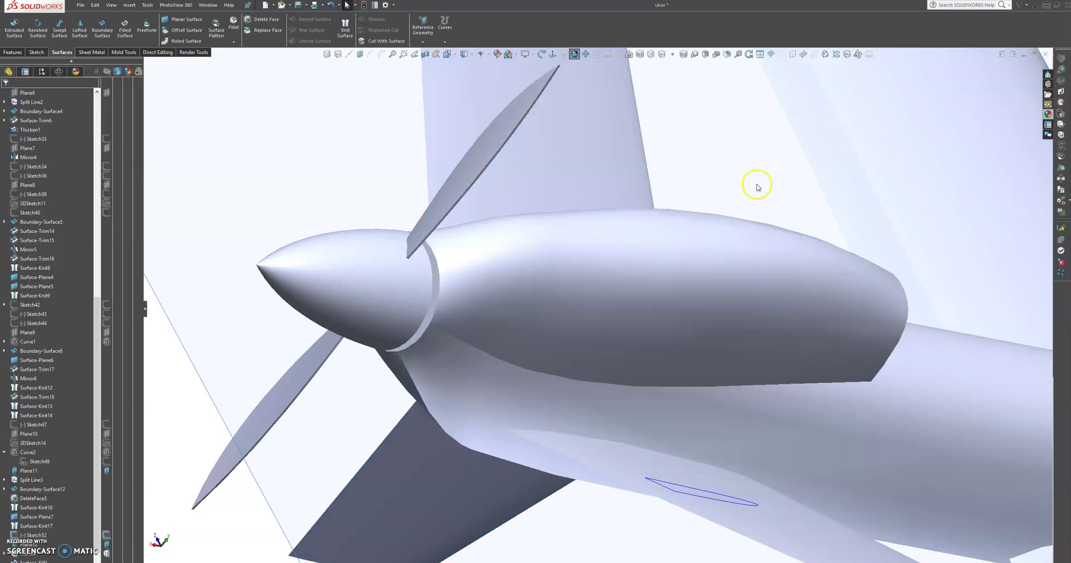
Step: Inspect the knitted body with a temporary section view on the Top Plane offset 54 mm, without keeping the section
{"action": "scroll", "coordinate": [814, 411], "scroll_direction": "up", "scroll_amount": 3}
{"action": "scroll", "coordinate": [814, 410], "scroll_direction": "up", "scroll_amount": 3}
{"action": "middle_click_drag", "start_coordinate": [825, 327], "coordinate": [698, 341]}
{"action": "scroll", "coordinate": [778, 351], "scroll_direction": "up", "scroll_amount": 3}
{"action": "scroll", "coordinate": [698, 343], "scroll_direction": "down", "scroll_amount": 2}
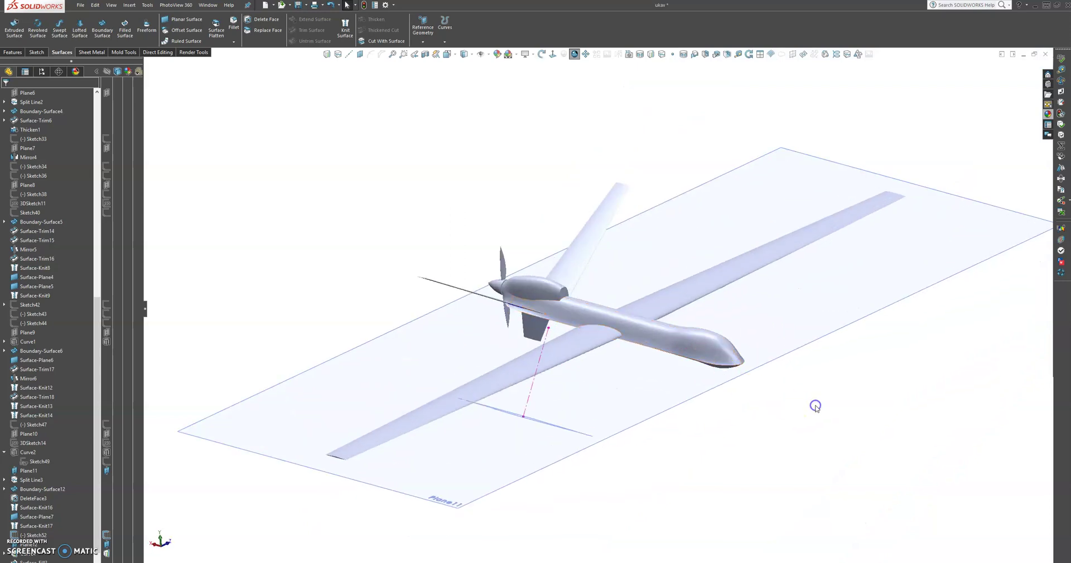
{"action": "left_click", "coordinate": [425, 54]}
{"action": "left_click_drag", "start_coordinate": [611, 279], "coordinate": [628, 247]}
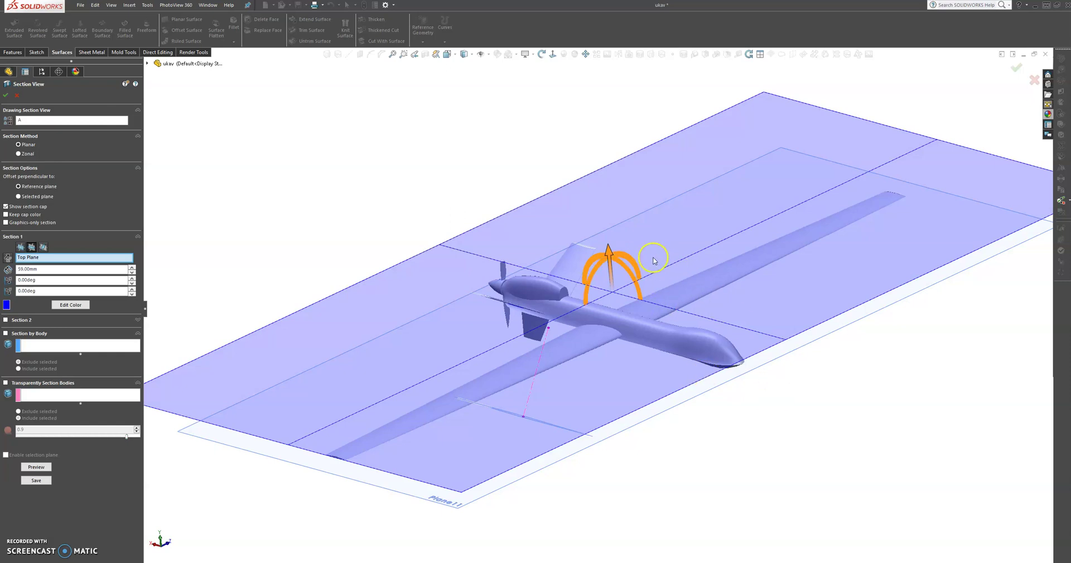
{"action": "mouse_move", "coordinate": [611, 262]}
{"action": "left_mouse_down"}
{"action": "mouse_move", "coordinate": [610, 273]}
{"action": "mouse_move", "coordinate": [606, 255]}
{"action": "left_mouse_up"}
{"action": "left_click", "coordinate": [58, 154]}
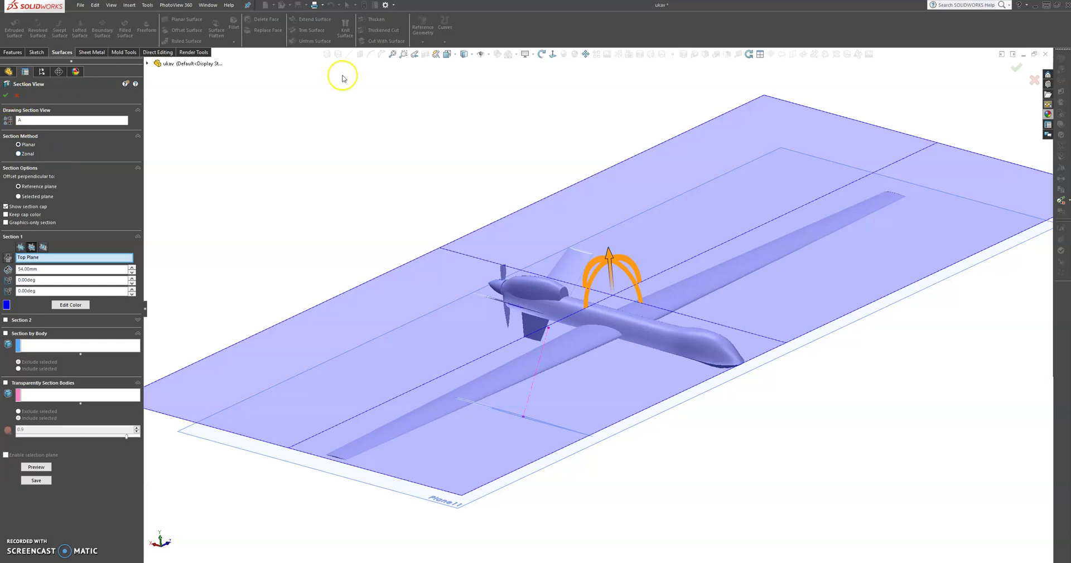
{"action": "left_click", "coordinate": [17, 95]}
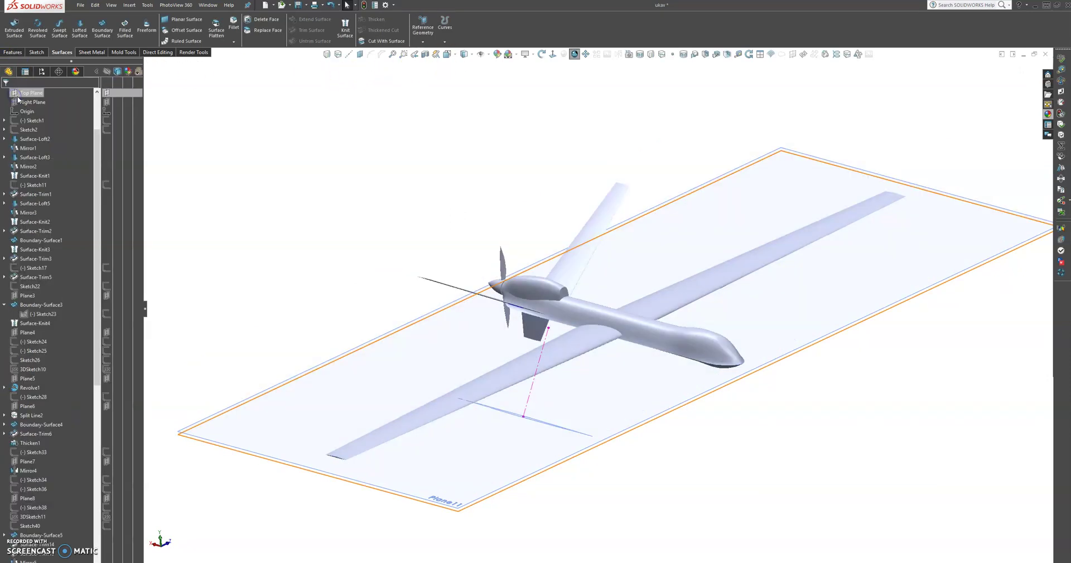
Step: Start a sketch on the flat rear face of the propeller spinner, facing the fuselage
{"action": "middle_click_drag", "start_coordinate": [578, 335], "coordinate": [449, 331]}
{"action": "scroll", "coordinate": [659, 344], "scroll_direction": "down", "scroll_amount": 3}
{"action": "scroll", "coordinate": [406, 331], "scroll_direction": "down", "scroll_amount": 3}
{"action": "scroll", "coordinate": [385, 304], "scroll_direction": "down", "scroll_amount": 3}
{"action": "left_click", "coordinate": [445, 316]}
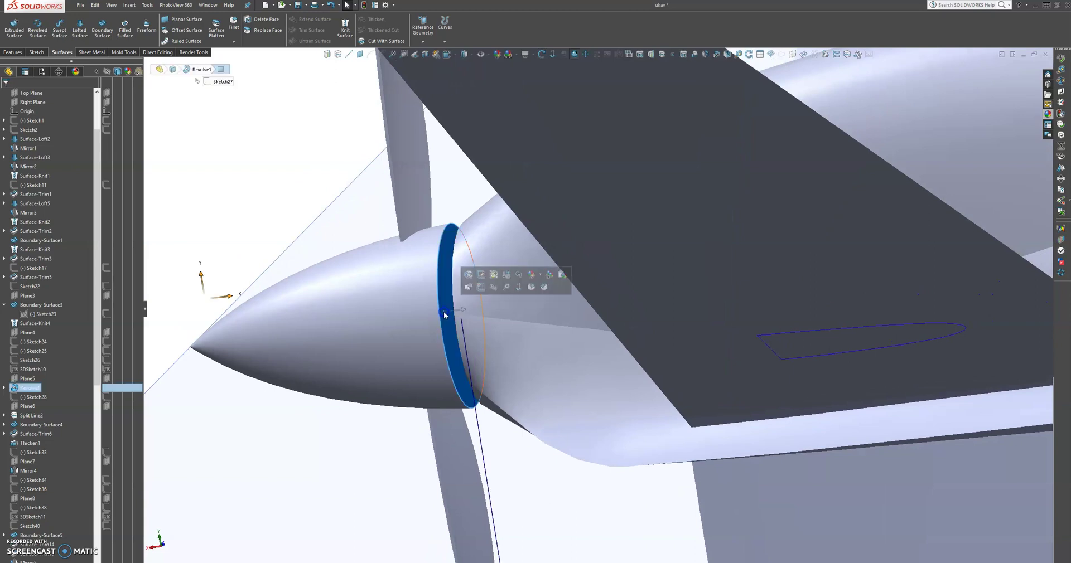
{"action": "left_click", "coordinate": [479, 290]}
{"action": "scroll", "coordinate": [638, 313], "scroll_direction": "down", "scroll_amount": 8}
{"action": "scroll", "coordinate": [580, 311], "scroll_direction": "down", "scroll_amount": 5}
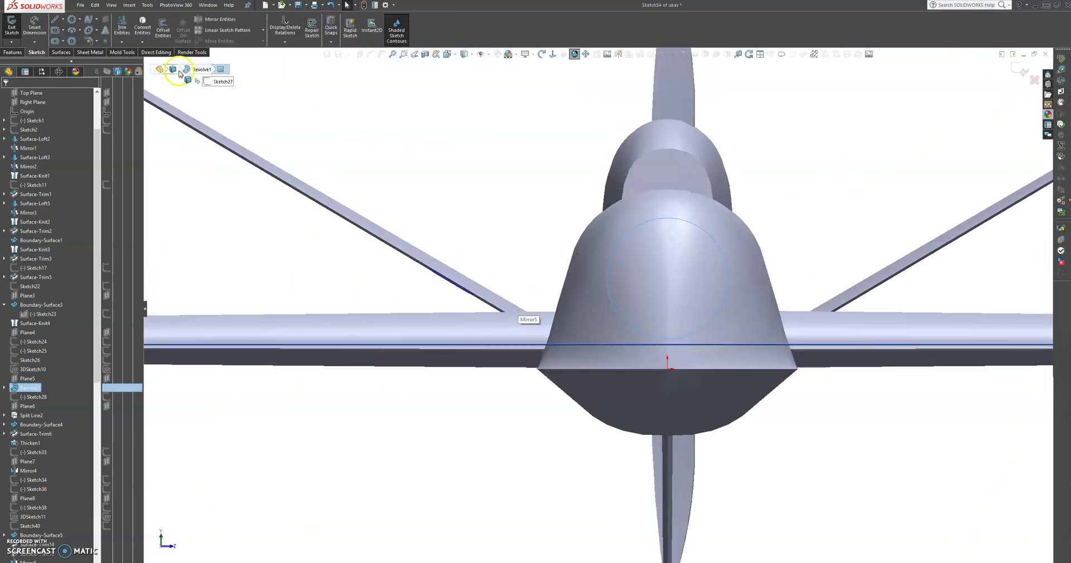
Step: Draw a circle of about 4.2 mm radius centred on the spinner's axis
{"action": "left_click", "coordinate": [71, 19]}
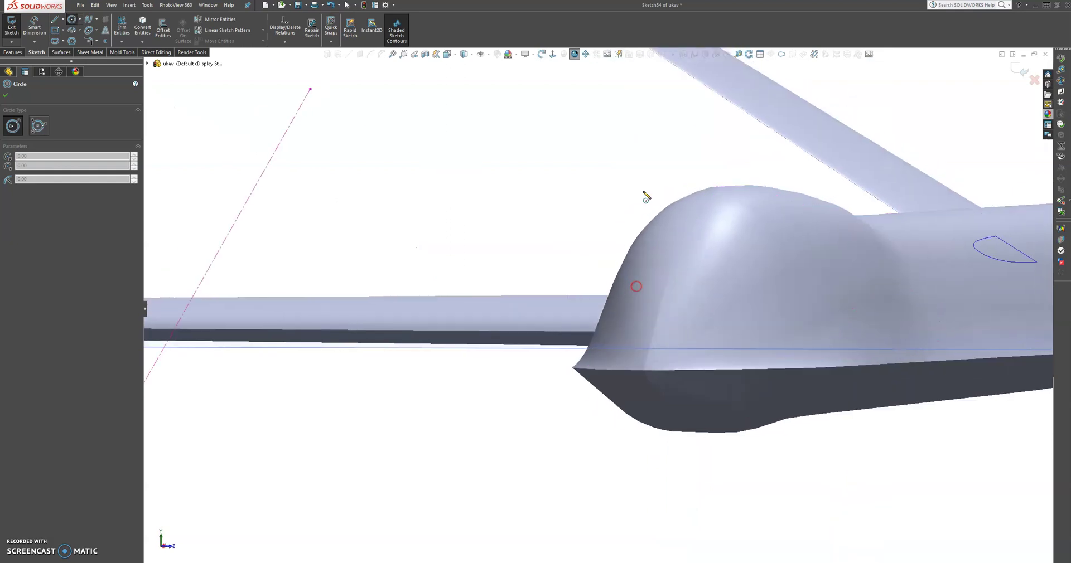
{"action": "left_click", "coordinate": [552, 54]}
{"action": "left_click", "coordinate": [553, 54]}
{"action": "scroll", "coordinate": [602, 221], "scroll_direction": "down", "scroll_amount": 2}
{"action": "scroll", "coordinate": [606, 295], "scroll_direction": "down", "scroll_amount": 5}
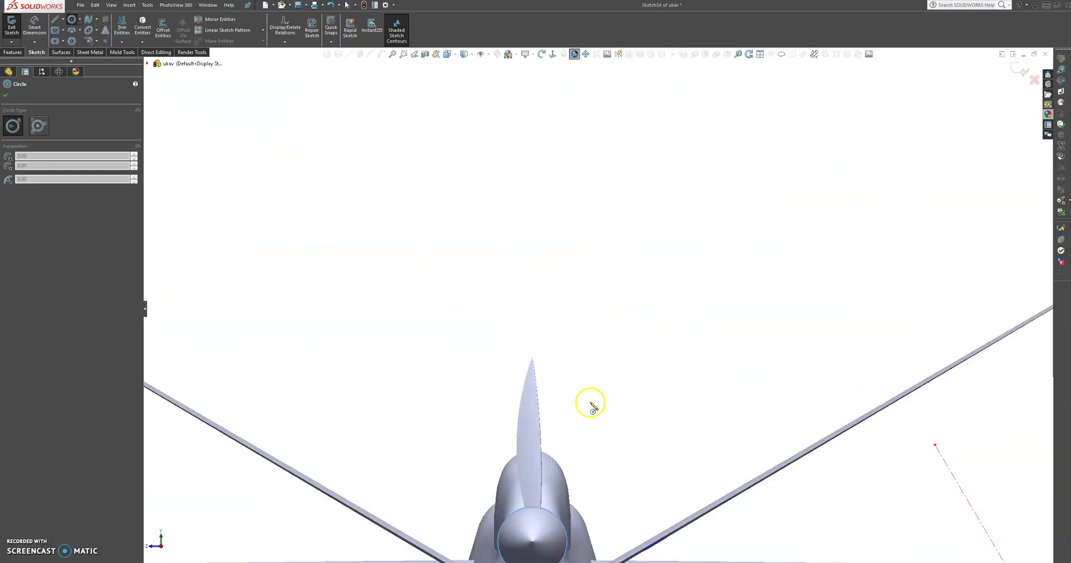
{"action": "scroll", "coordinate": [559, 521], "scroll_direction": "up", "scroll_amount": 6}
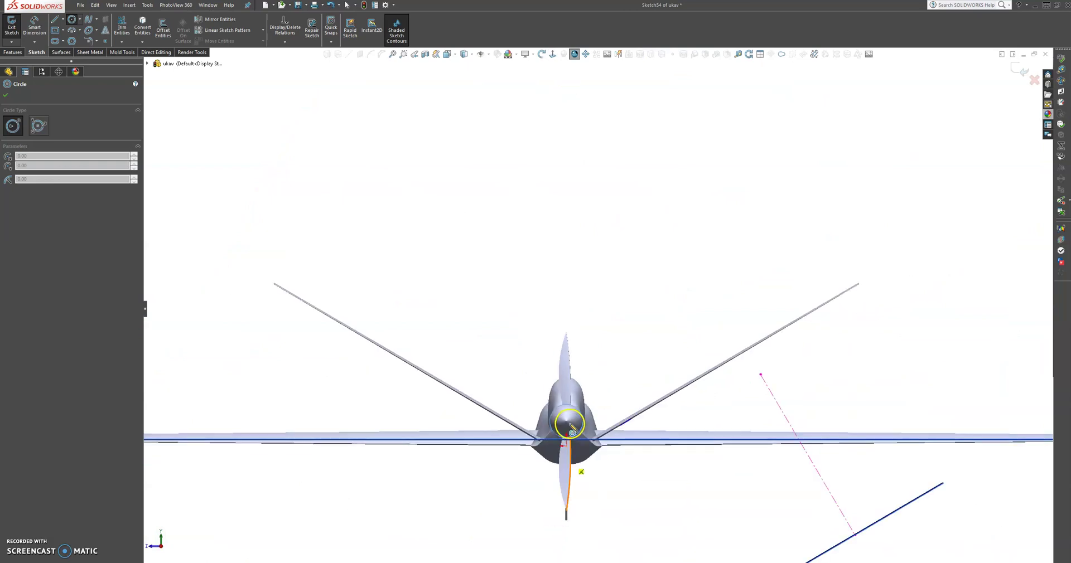
{"action": "scroll", "coordinate": [581, 471], "scroll_direction": "down", "scroll_amount": 5}
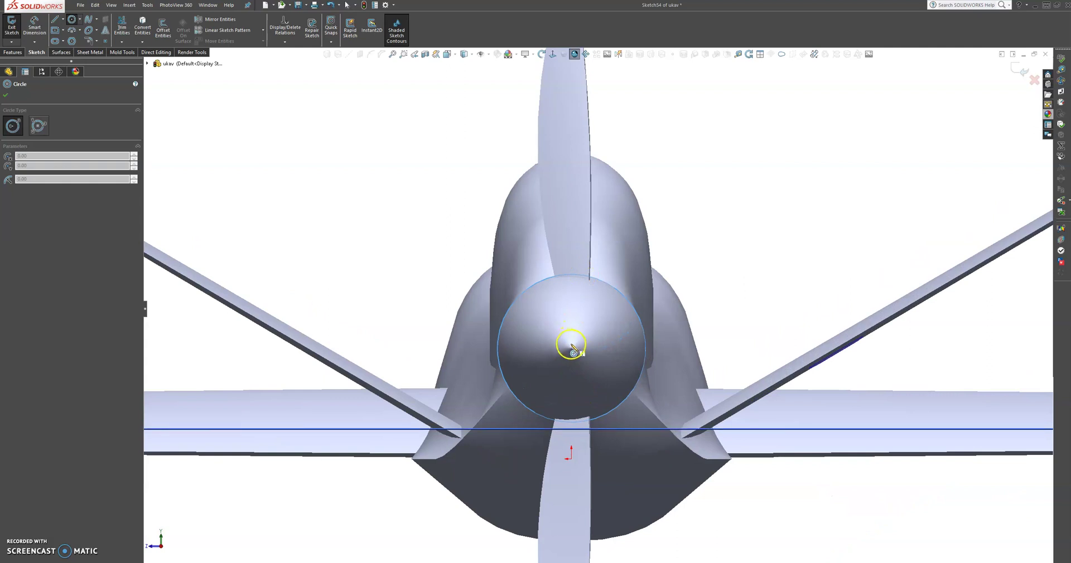
{"action": "left_click", "coordinate": [571, 350]}
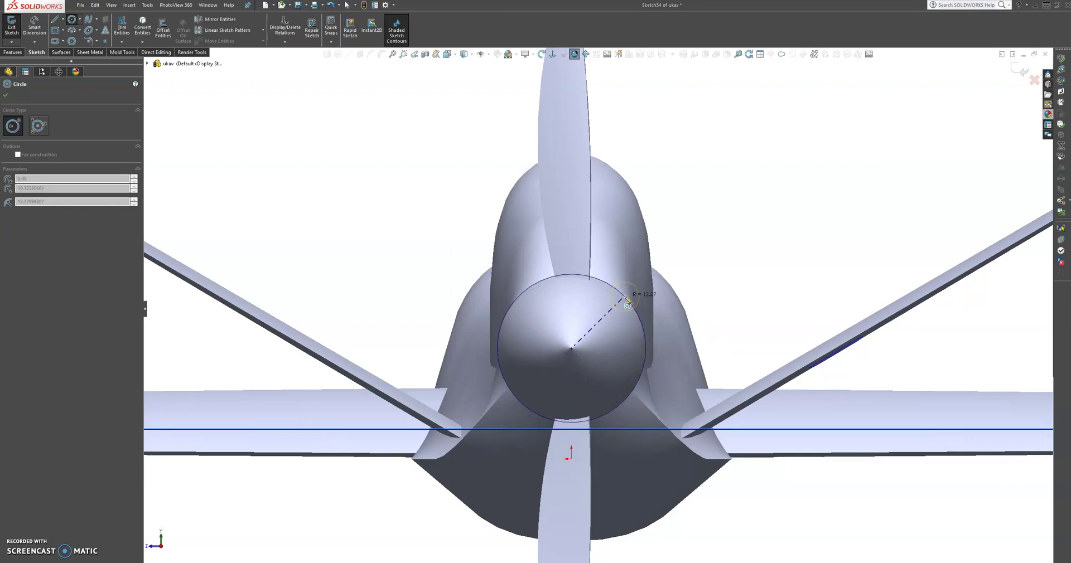
{"action": "left_click_drag", "start_coordinate": [625, 302], "coordinate": [592, 333]}
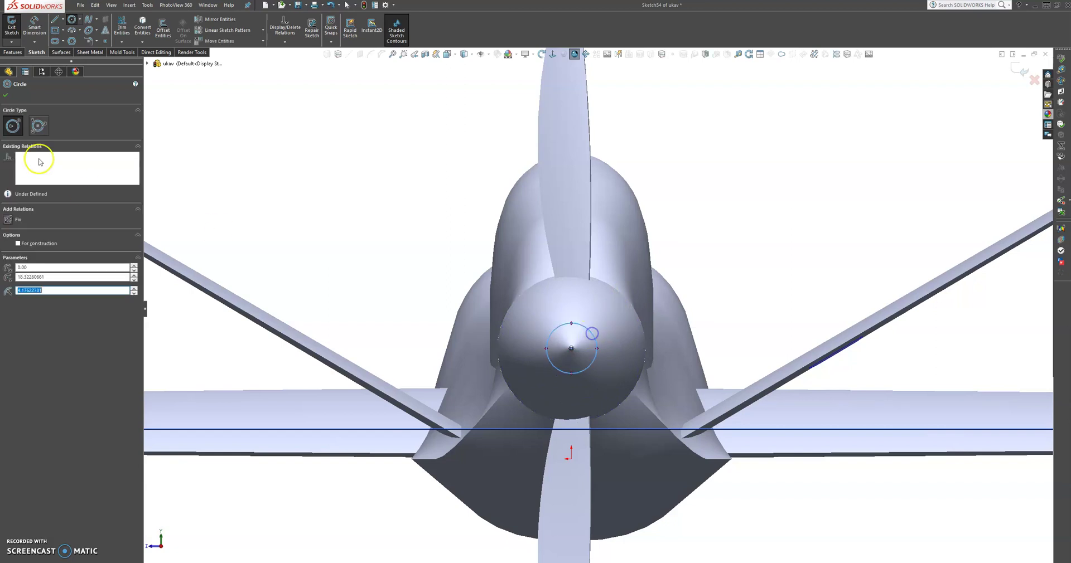
{"action": "left_click", "coordinate": [4, 96]}
Step: Extrude the circle as a Blind boss of 10 mm from the spinner into the fuselage, with Merge result enabled
{"action": "scroll", "coordinate": [581, 296], "scroll_direction": "up", "scroll_amount": 3}
{"action": "middle_click_drag", "start_coordinate": [581, 296], "coordinate": [468, 335]}
{"action": "scroll", "coordinate": [641, 299], "scroll_direction": "down", "scroll_amount": 4}
{"action": "left_click", "coordinate": [131, 68]}
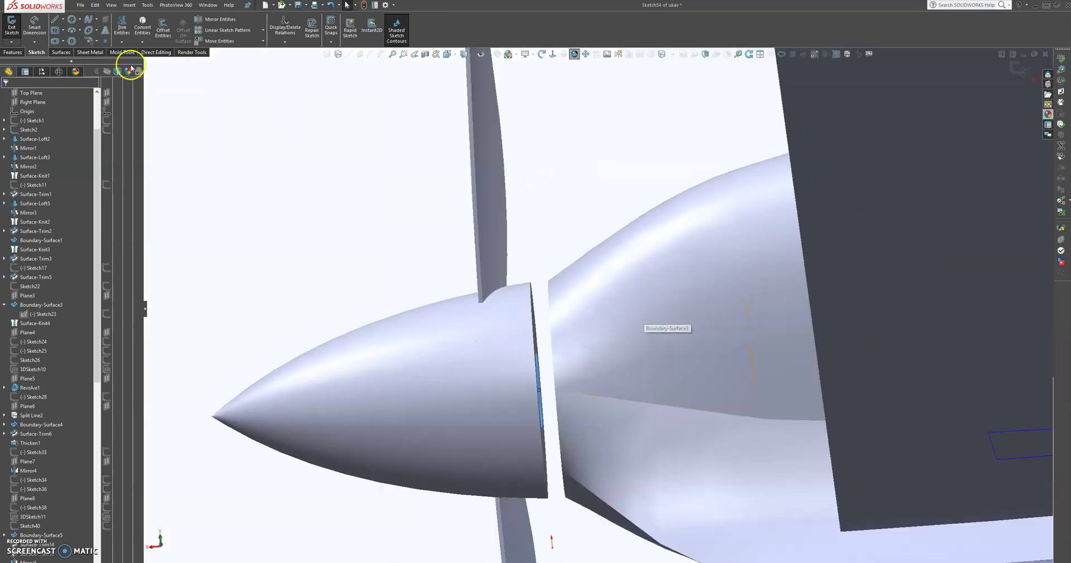
{"action": "left_click", "coordinate": [12, 52]}
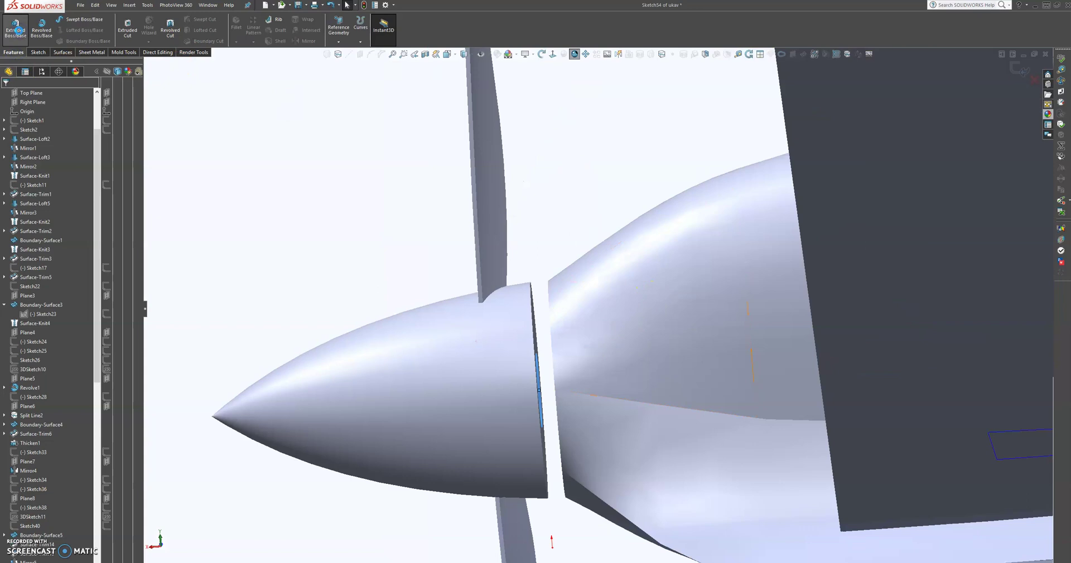
{"action": "left_click", "coordinate": [16, 27]}
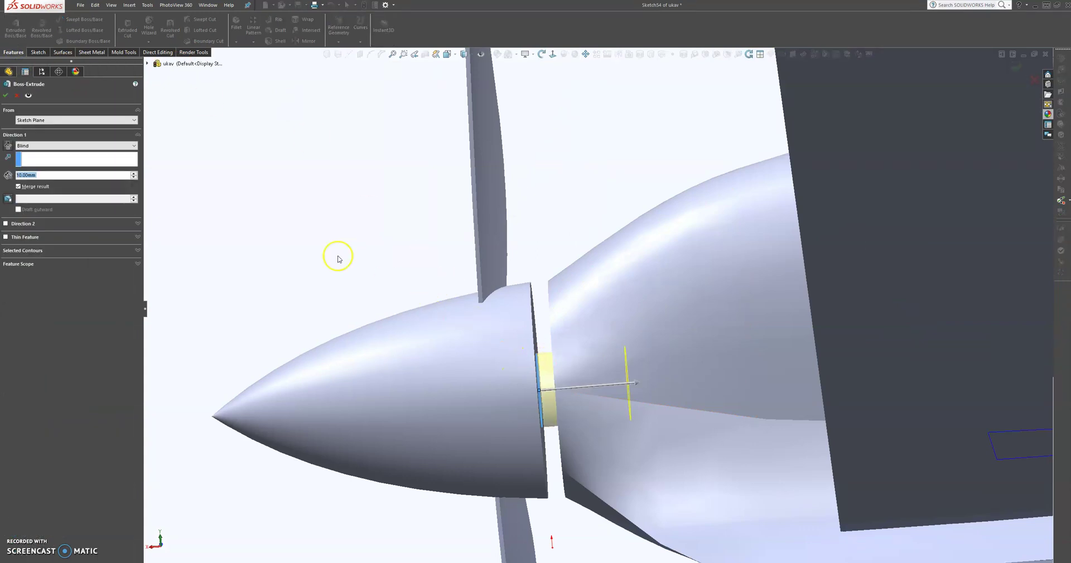
{"action": "left_click", "coordinate": [8, 96]}
{"action": "middle_click_drag", "start_coordinate": [760, 422], "coordinate": [729, 402]}
{"action": "left_click", "coordinate": [307, 252]}
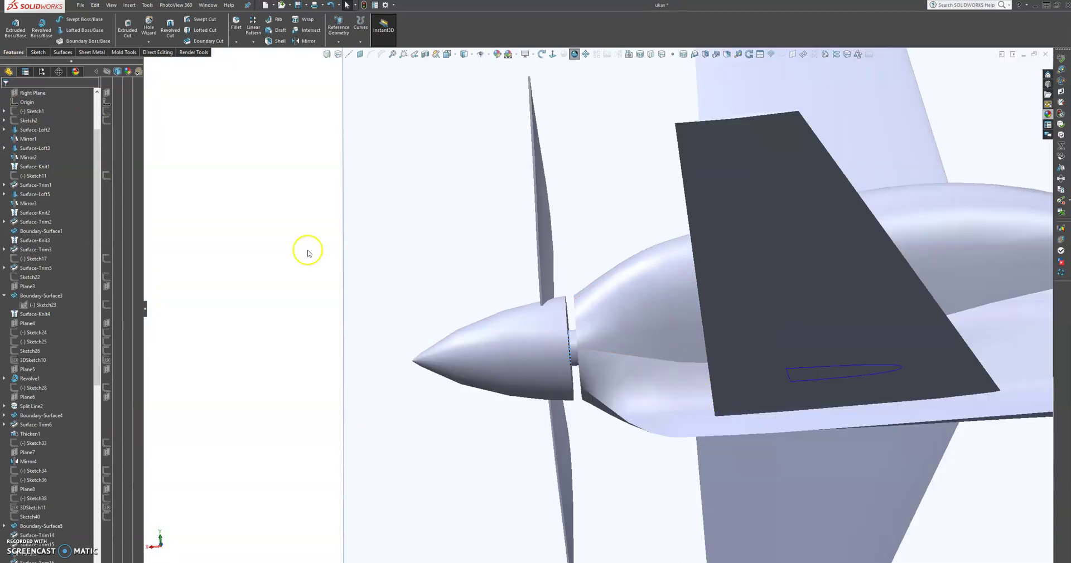
Step: Examine the spinner connection, tail fins and wings from several angles and check the drone reference images
{"action": "middle_click_drag", "start_coordinate": [681, 294], "coordinate": [711, 290]}
{"action": "scroll", "coordinate": [710, 291], "scroll_direction": "up", "scroll_amount": 5}
{"action": "scroll", "coordinate": [661, 341], "scroll_direction": "down", "scroll_amount": 5}
{"action": "scroll", "coordinate": [777, 456], "scroll_direction": "up", "scroll_amount": 3}
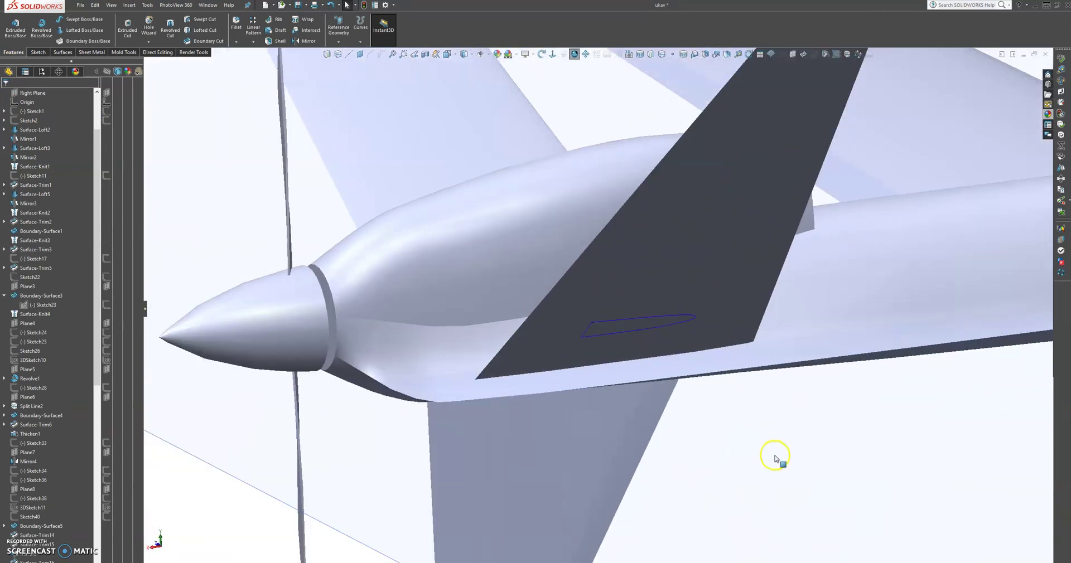
{"action": "scroll", "coordinate": [814, 381], "scroll_direction": "up", "scroll_amount": 3}
{"action": "scroll", "coordinate": [848, 351], "scroll_direction": "down", "scroll_amount": 4}
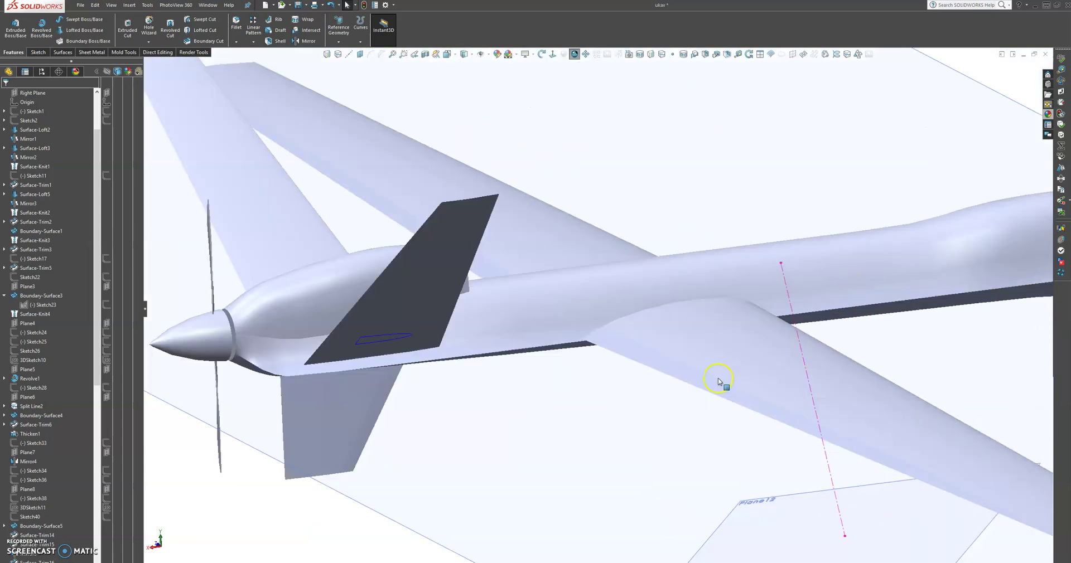
{"action": "left_click", "coordinate": [717, 378]}
{"action": "scroll", "coordinate": [717, 378], "scroll_direction": "down", "scroll_amount": 2}
{"action": "middle_click_drag", "start_coordinate": [713, 356], "coordinate": [741, 347]}
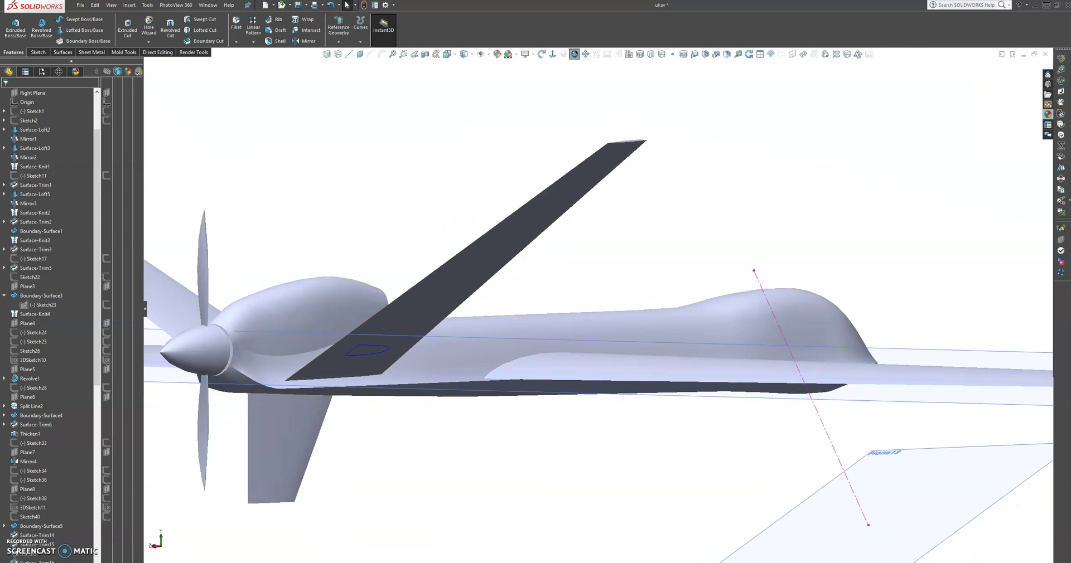
{"action": "left_click", "coordinate": [378, 560]}
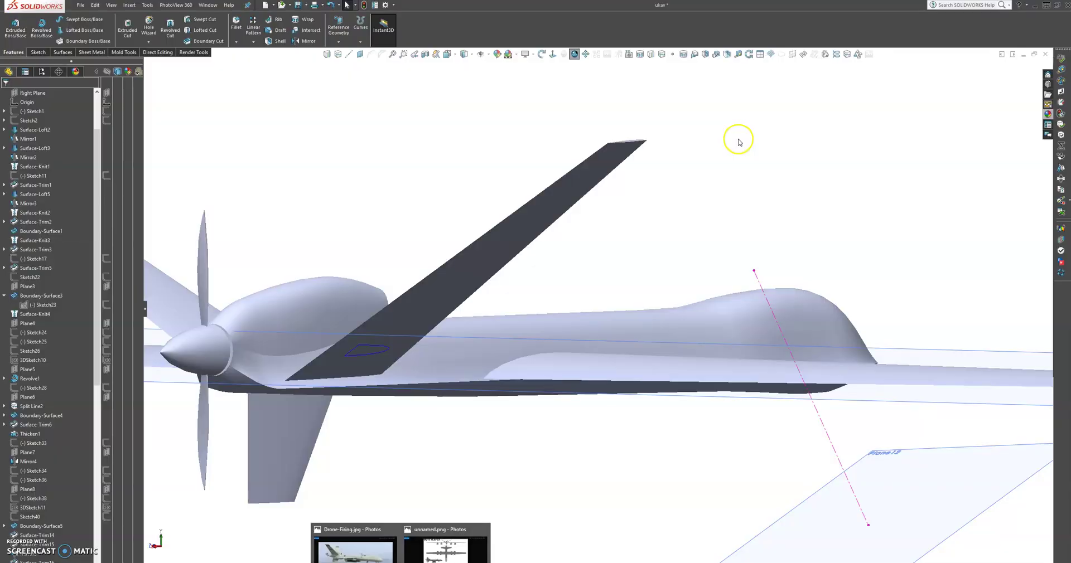
{"action": "middle_click_drag", "start_coordinate": [574, 335], "coordinate": [589, 292]}
{"action": "left_click", "coordinate": [672, 390]}
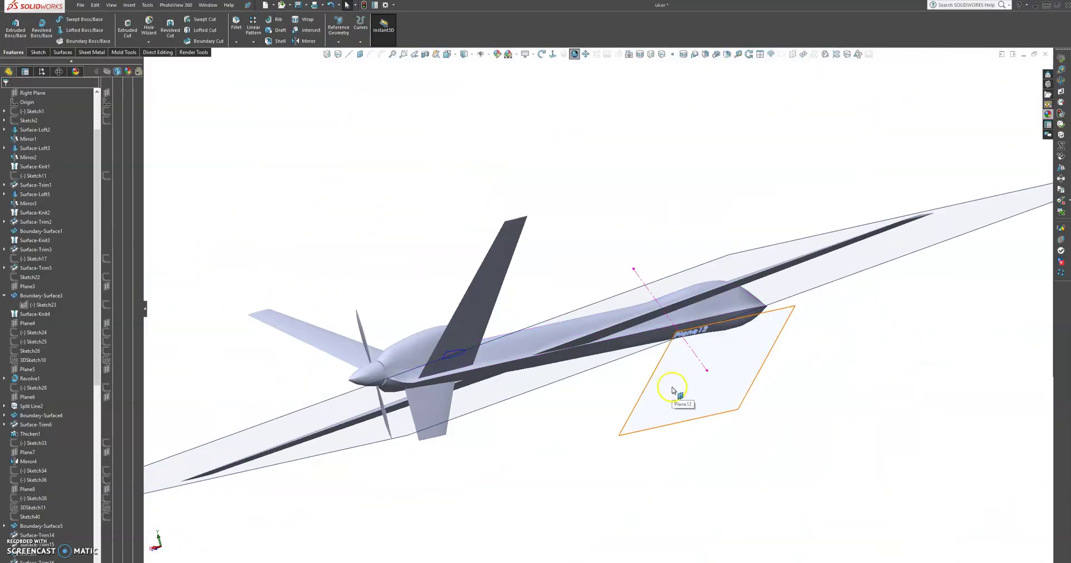
{"action": "left_click", "coordinate": [693, 377]}
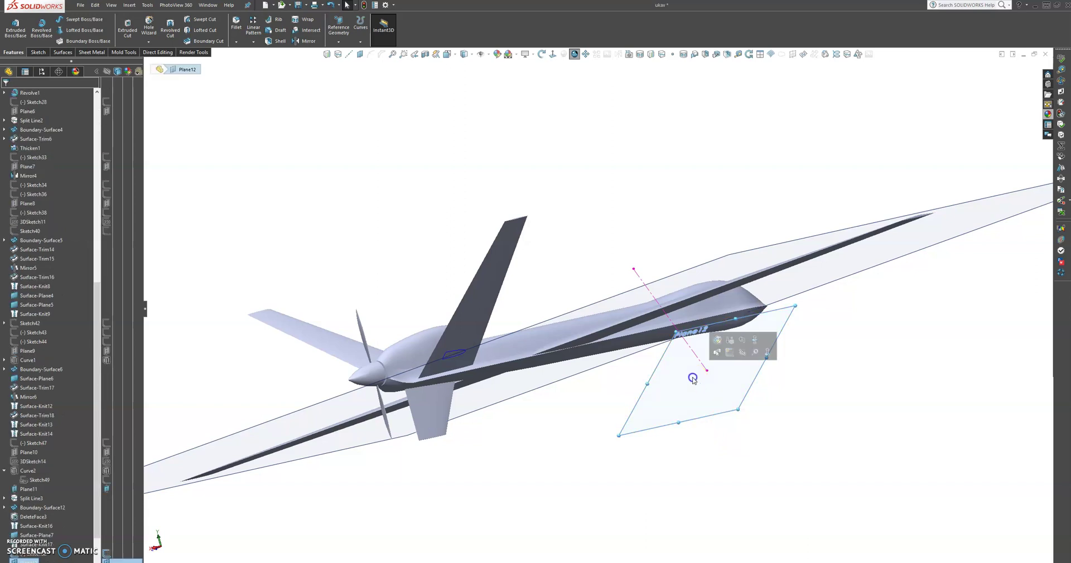
{"action": "left_click", "coordinate": [729, 352]}
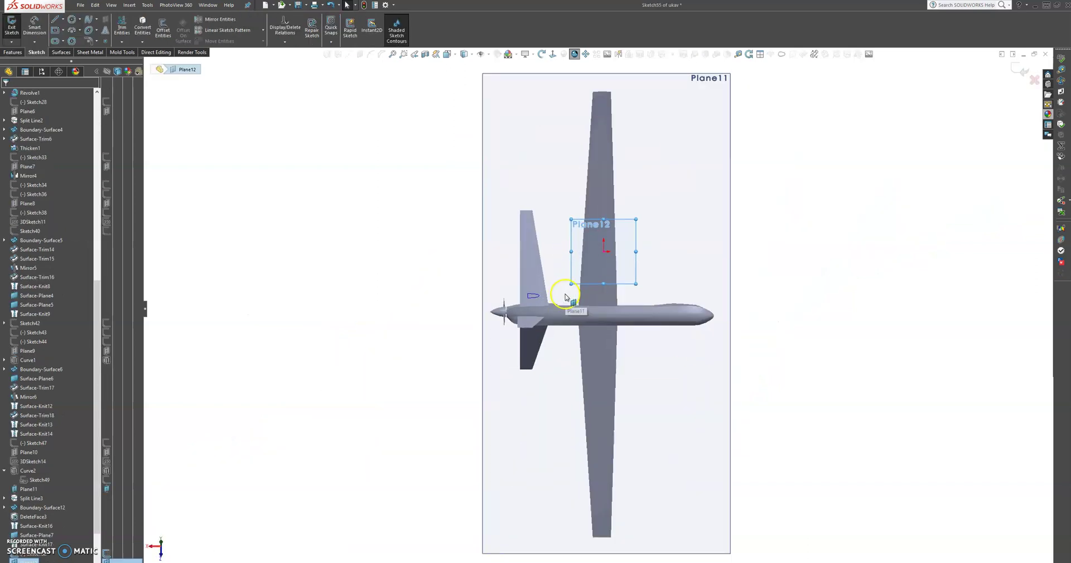
{"action": "scroll", "coordinate": [564, 302], "scroll_direction": "down", "scroll_amount": 3}
{"action": "scroll", "coordinate": [575, 279], "scroll_direction": "up", "scroll_amount": 2}
{"action": "scroll", "coordinate": [583, 245], "scroll_direction": "down", "scroll_amount": 4}
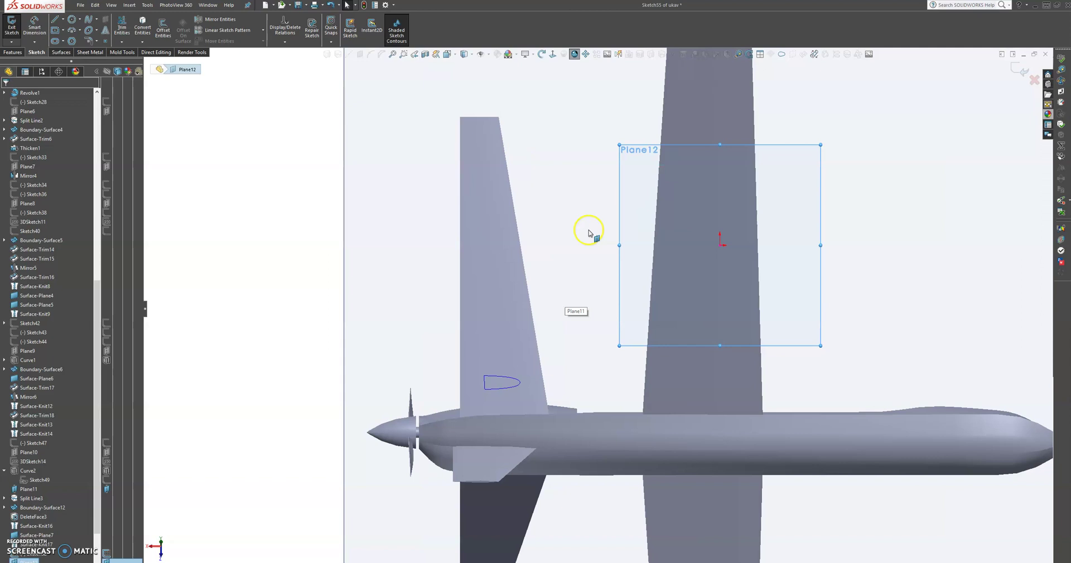
{"action": "right_click", "coordinate": [500, 378]}
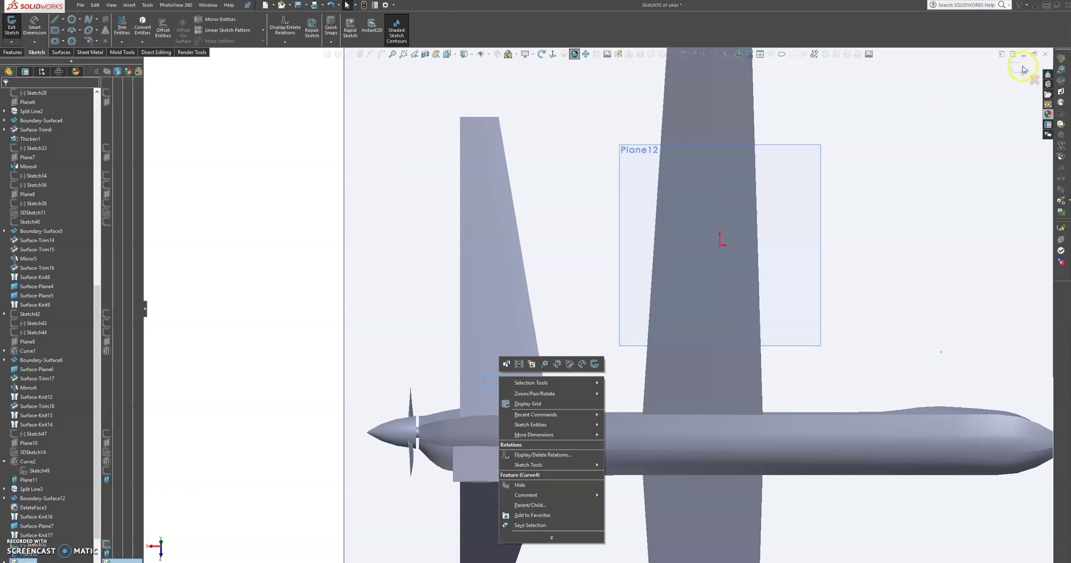
{"action": "left_click", "coordinate": [1000, 94]}
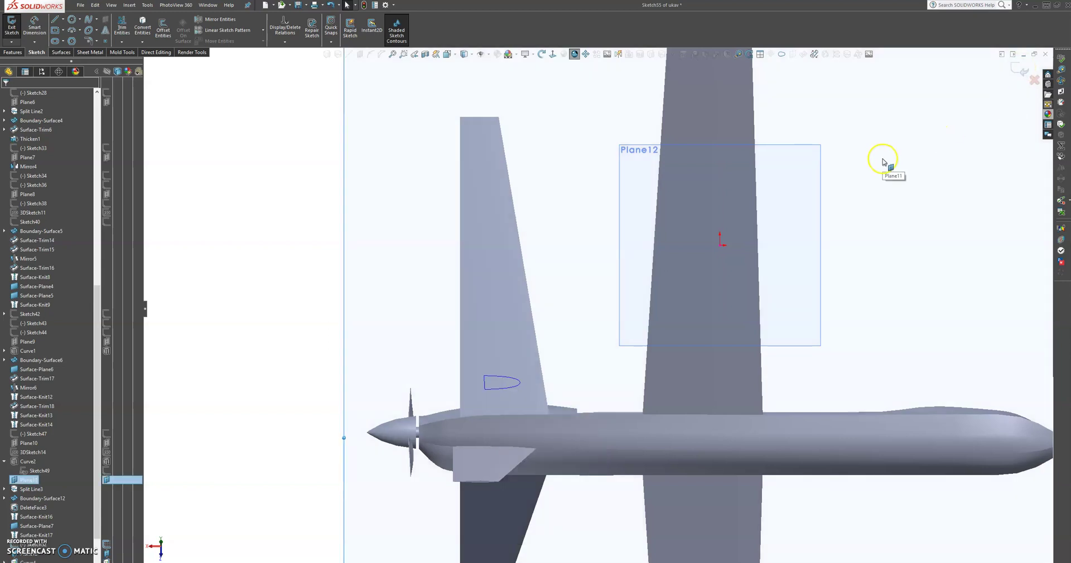
{"action": "left_click", "coordinate": [1020, 68]}
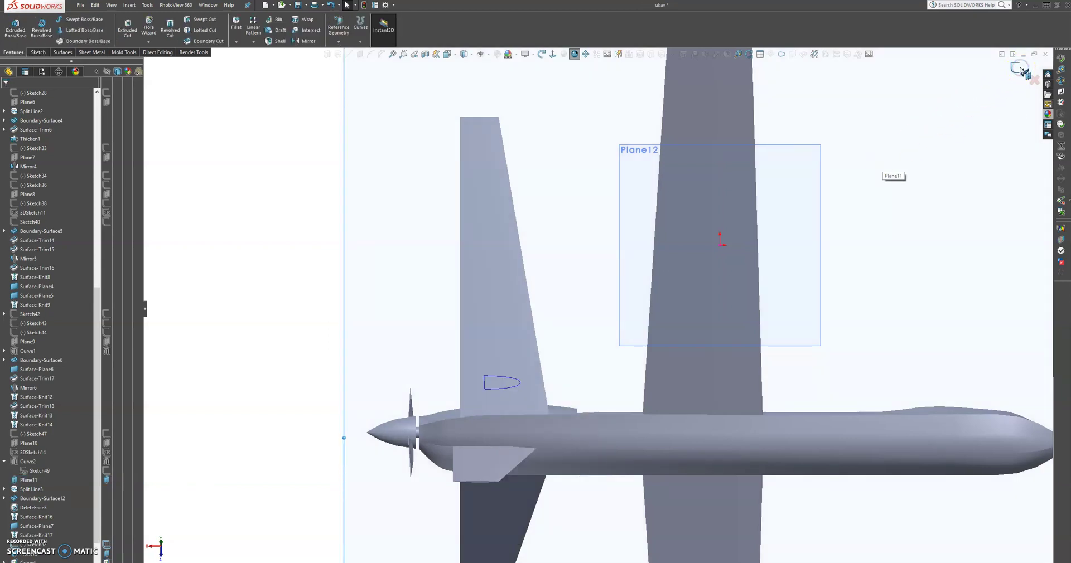
Step: Hide the small rounded projected curve and its source sketch near the root of the tail fin
{"action": "right_click", "coordinate": [502, 377]}
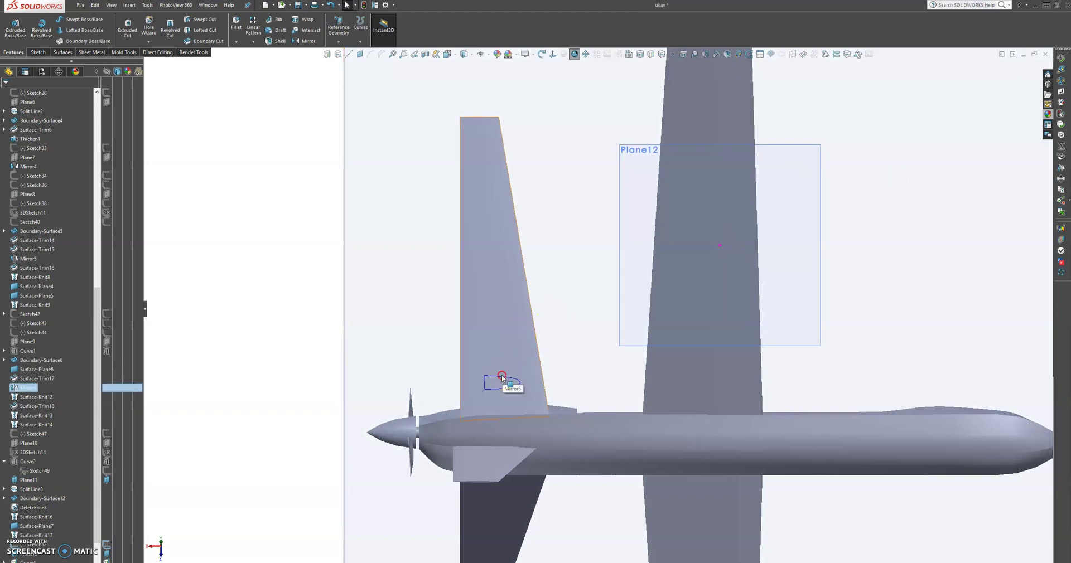
{"action": "left_click", "coordinate": [497, 380]}
{"action": "right_click", "coordinate": [496, 381]}
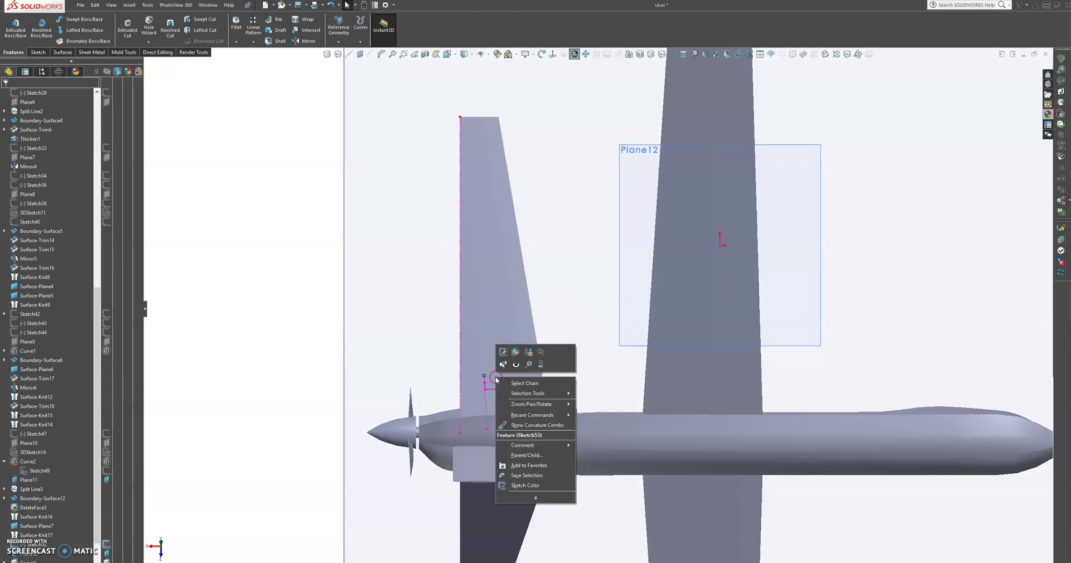
{"action": "left_click", "coordinate": [518, 368]}
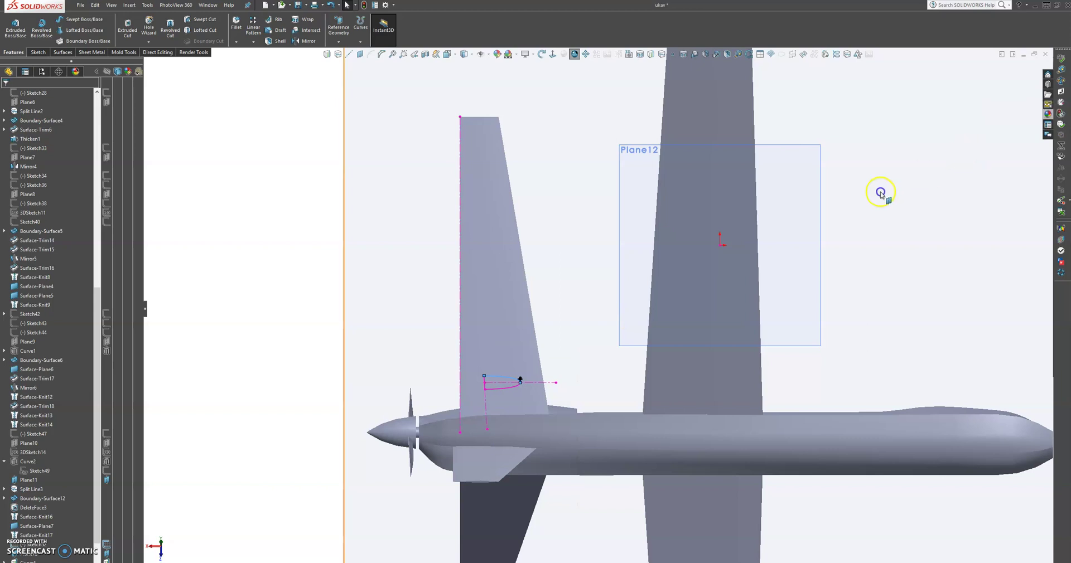
{"action": "left_click", "coordinate": [876, 187]}
{"action": "left_click", "coordinate": [478, 375]}
{"action": "left_click", "coordinate": [495, 375]}
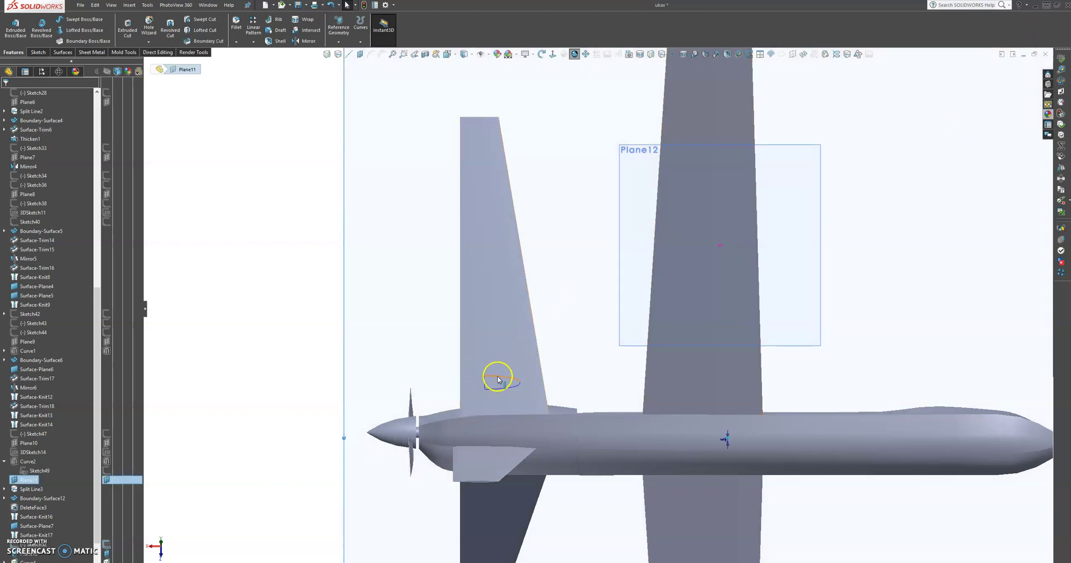
{"action": "right_click", "coordinate": [497, 378]}
{"action": "left_click", "coordinate": [516, 366]}
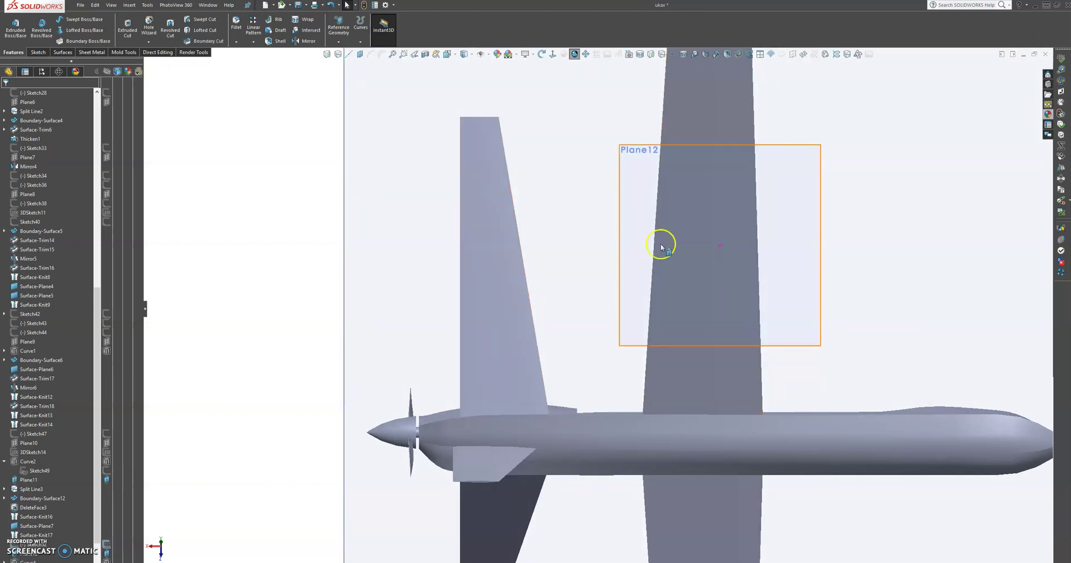
Step: Start a new sketch on Plane12
{"action": "left_click", "coordinate": [807, 162]}
{"action": "left_click", "coordinate": [843, 136]}
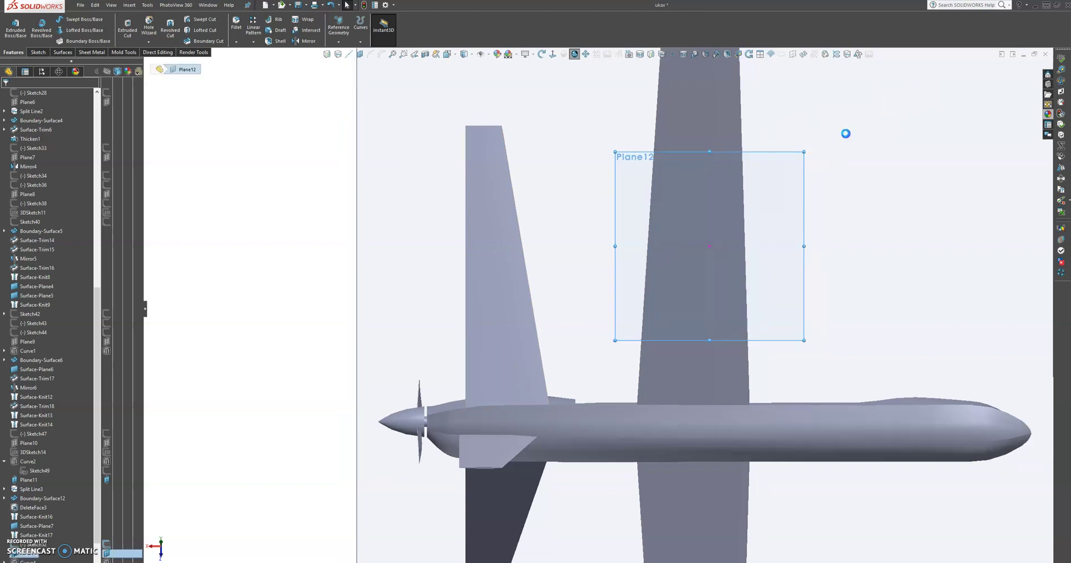
{"action": "scroll", "coordinate": [574, 266], "scroll_direction": "down", "scroll_amount": 5}
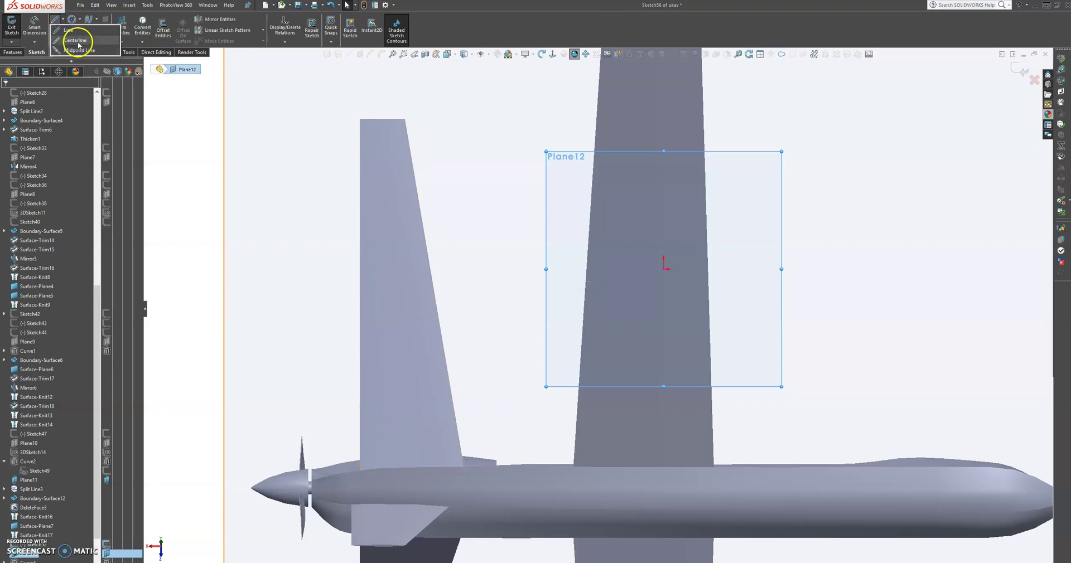
Step: Try to sketch a centerline about 217 mm long down the tail fin, from its tip edge to its root
{"action": "left_click", "coordinate": [78, 43]}
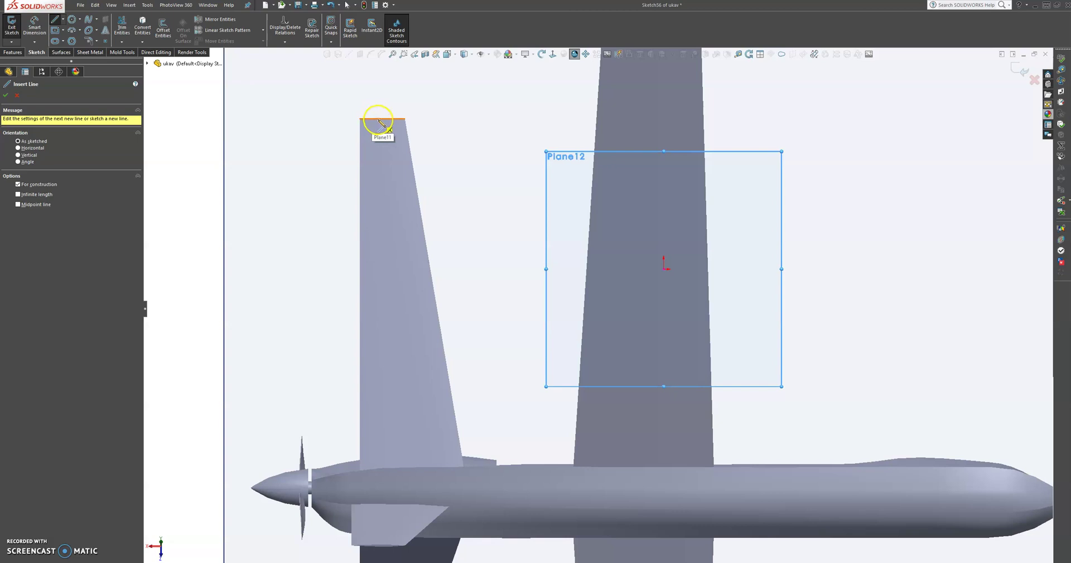
{"action": "left_click_drag", "start_coordinate": [378, 120], "coordinate": [398, 462]}
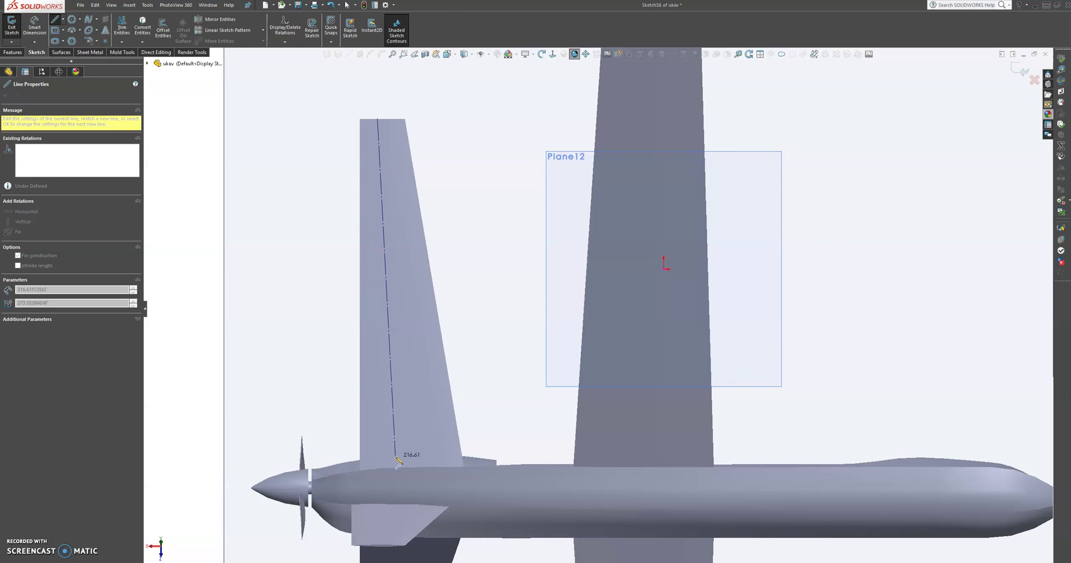
{"action": "left_click_drag", "start_coordinate": [398, 462], "coordinate": [398, 463]}
{"action": "key", "text": "Escape"}
Step: Show Curve4's source sketch near the tail fin root, open it to inspect its geometry, and hide it again
{"action": "scroll", "coordinate": [53, 345], "scroll_direction": "down", "scroll_amount": 2}
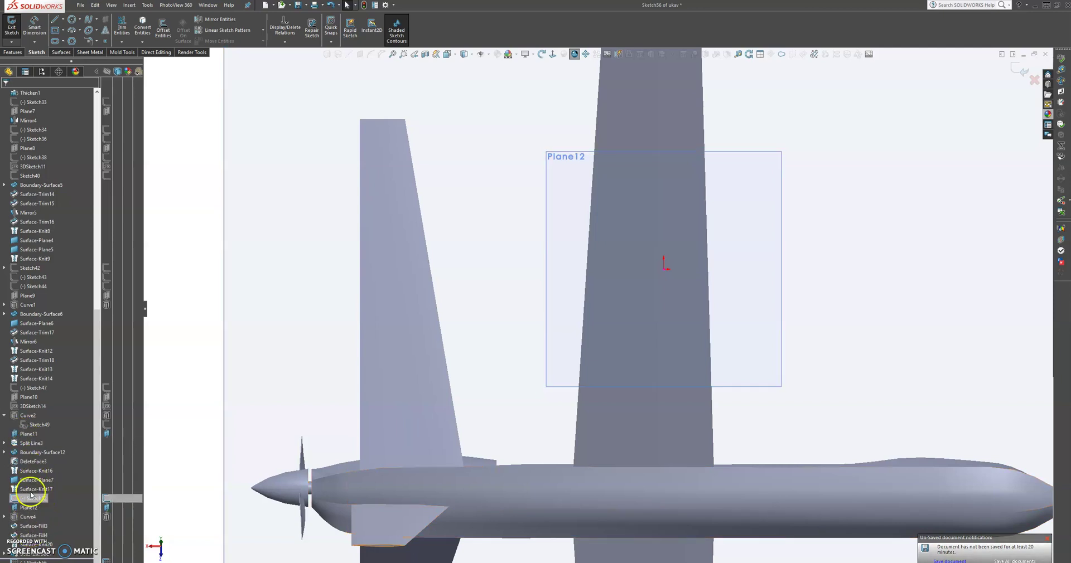
{"action": "left_click", "coordinate": [5, 517]}
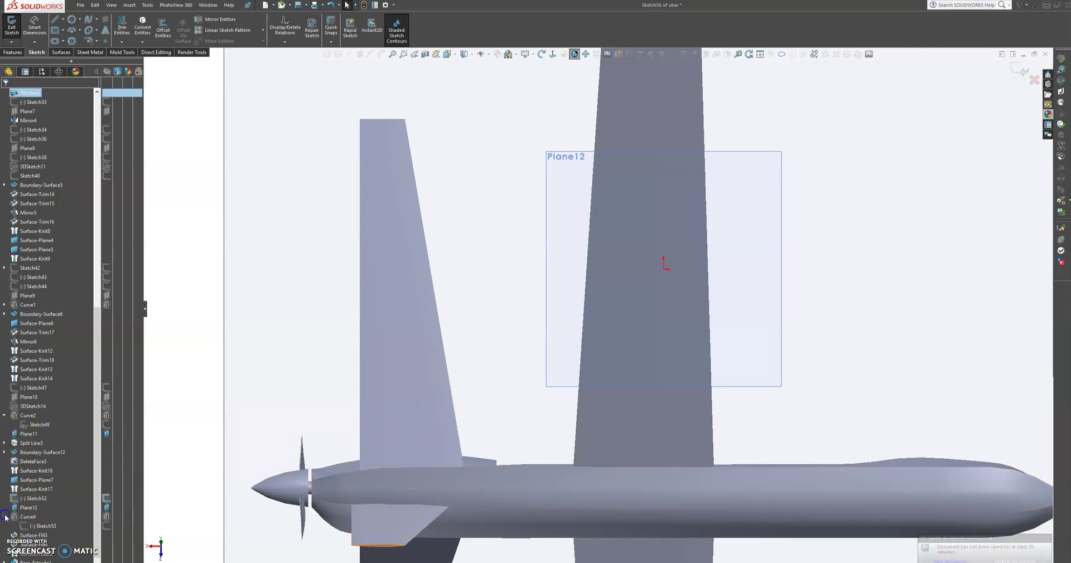
{"action": "left_click", "coordinate": [45, 527]}
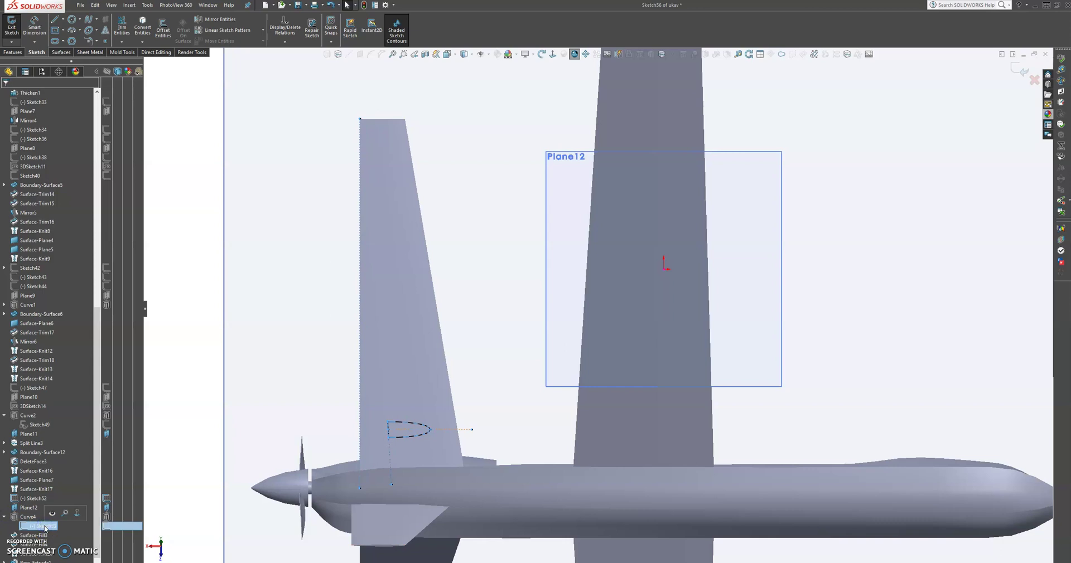
{"action": "left_click", "coordinate": [54, 513]}
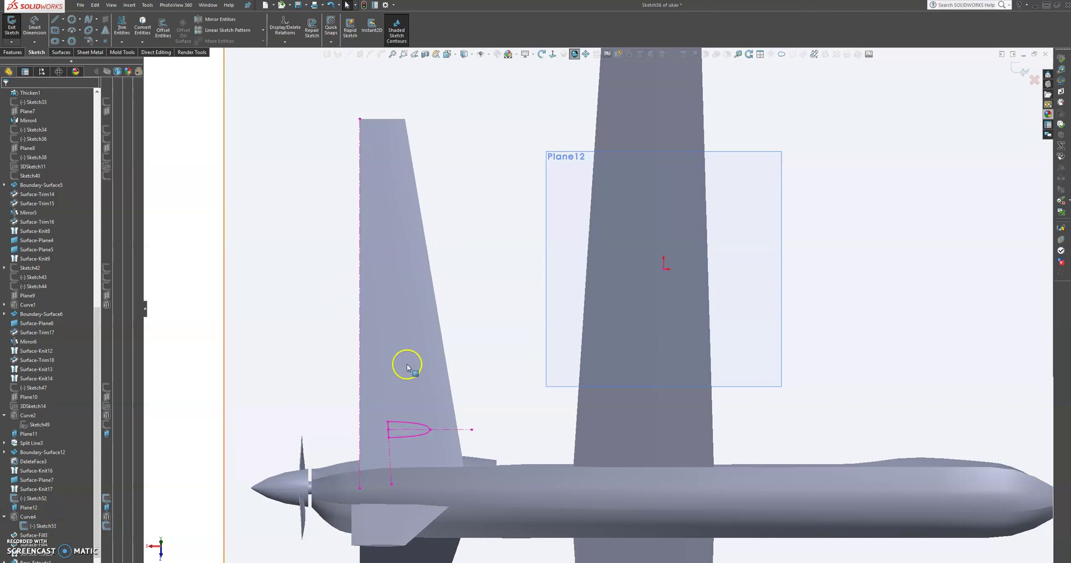
{"action": "left_click", "coordinate": [410, 426]}
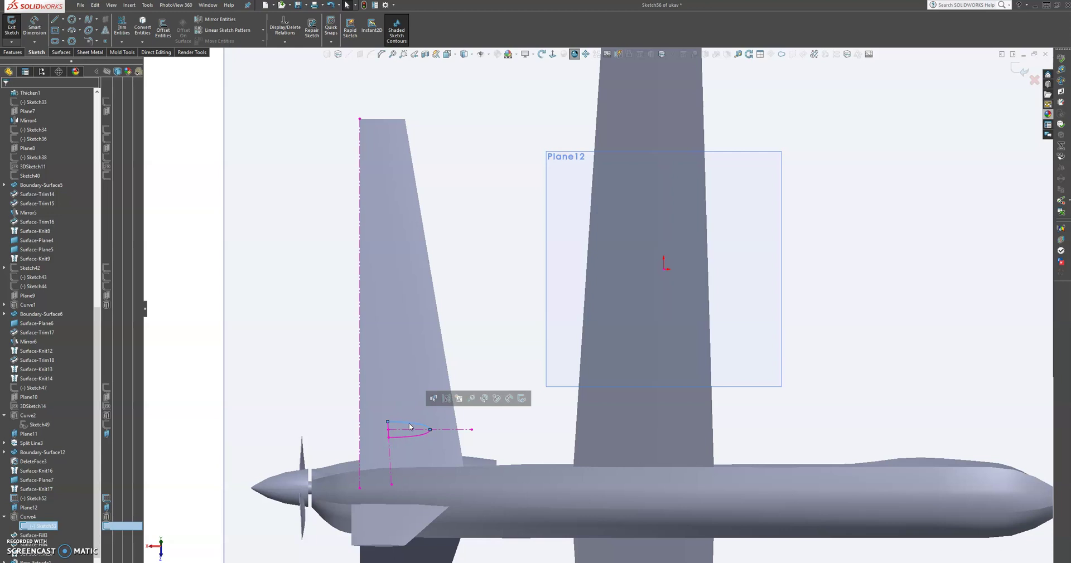
{"action": "double_click", "coordinate": [409, 426]}
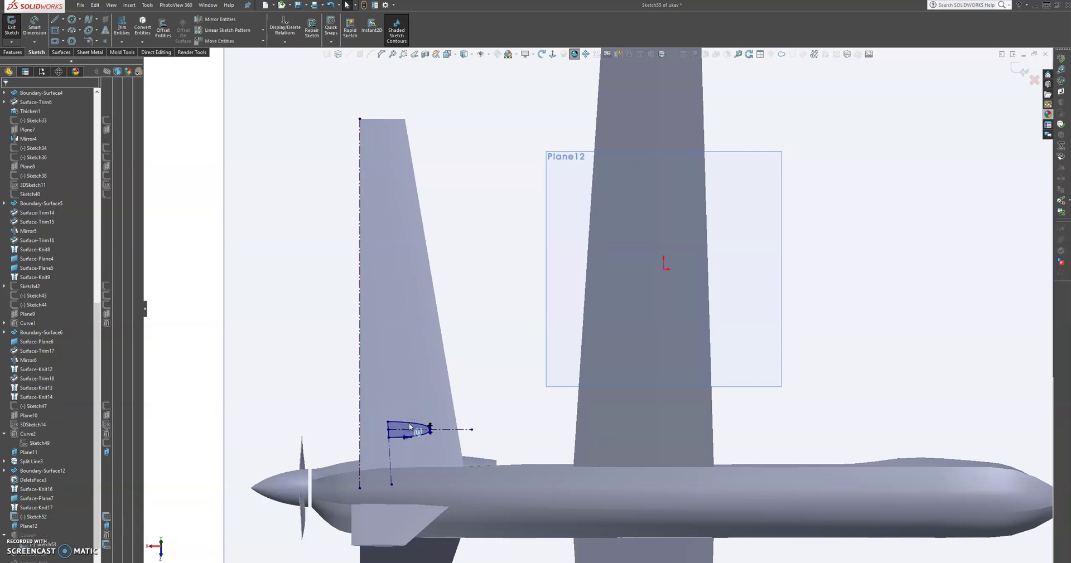
{"action": "left_click", "coordinate": [1015, 69]}
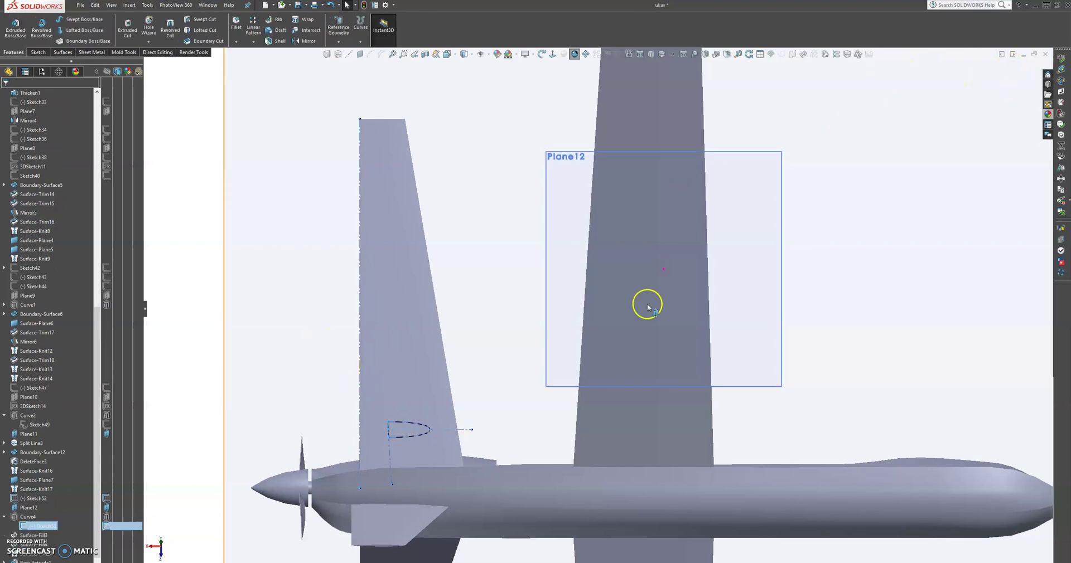
{"action": "left_click", "coordinate": [514, 293]}
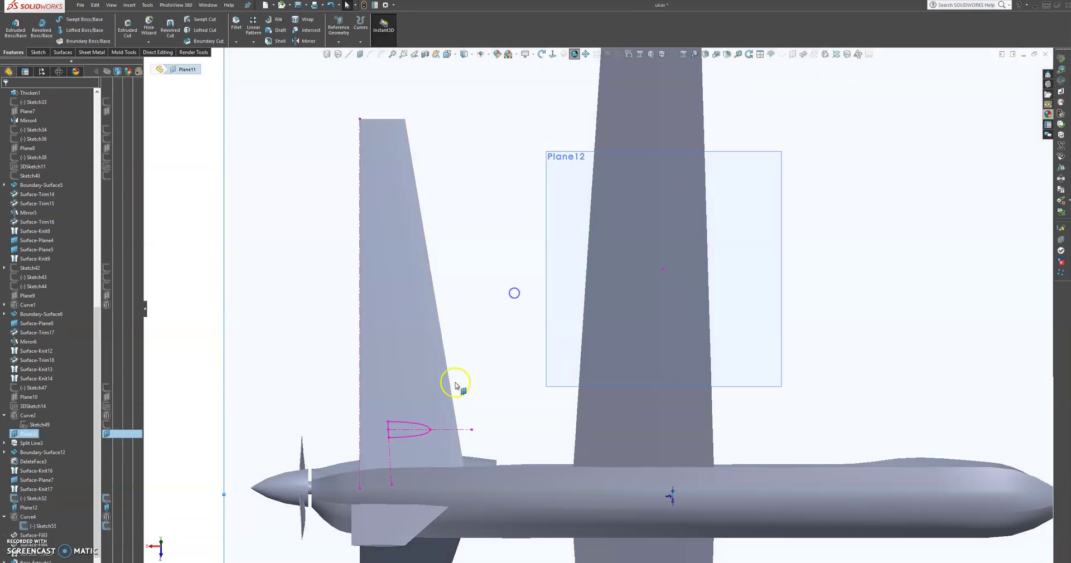
{"action": "right_click", "coordinate": [400, 423]}
{"action": "left_click", "coordinate": [424, 412]}
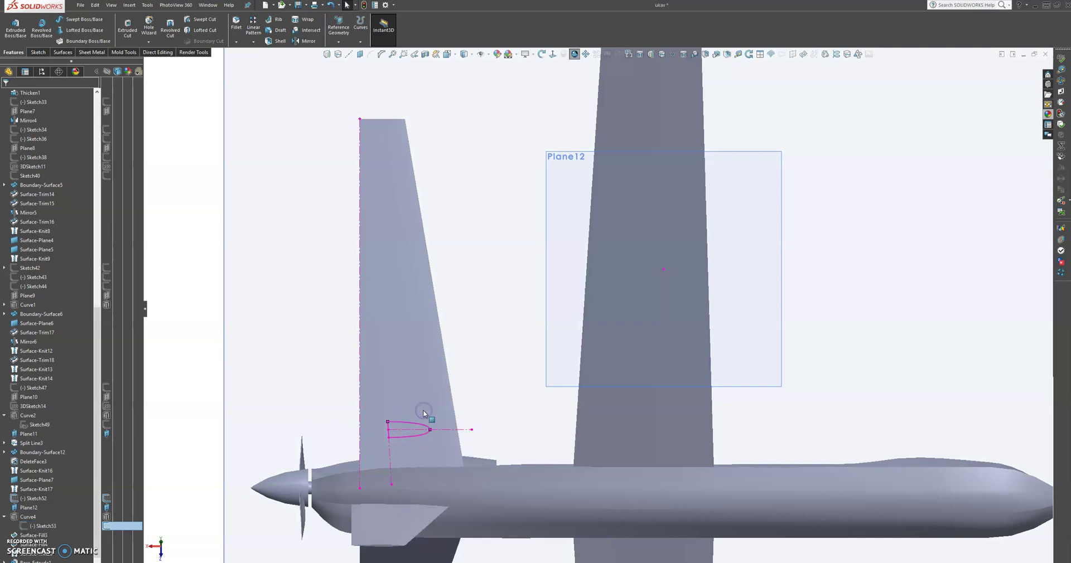
Step: Start a new sketch on Plane12 and draw a vertical centerline along the tail fin's straight edge, from its tip corner into the fuselage
{"action": "left_click", "coordinate": [580, 162]}
{"action": "left_click", "coordinate": [616, 133]}
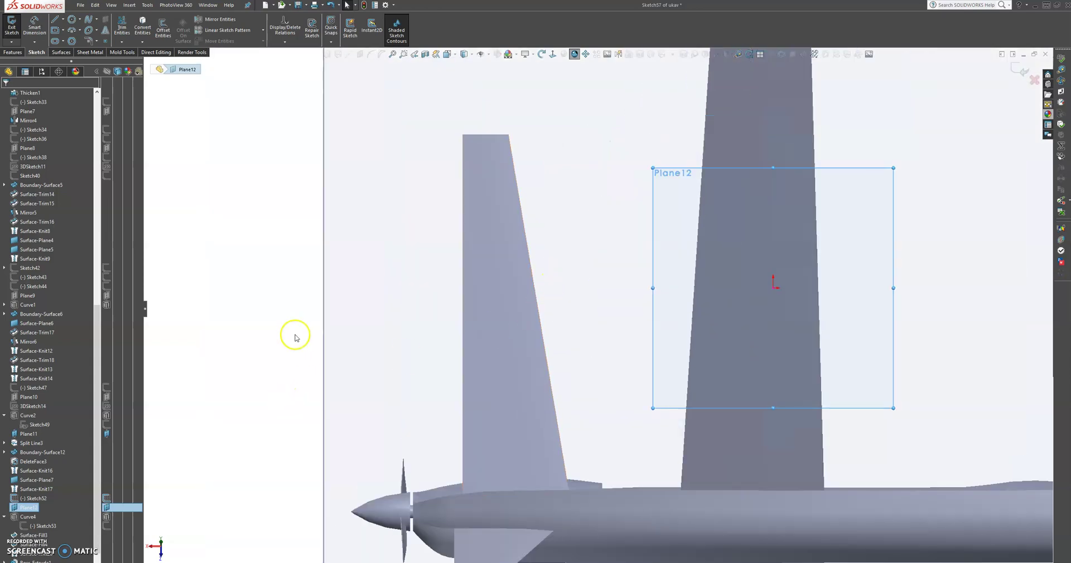
{"action": "left_click", "coordinate": [65, 20]}
{"action": "left_click", "coordinate": [78, 39]}
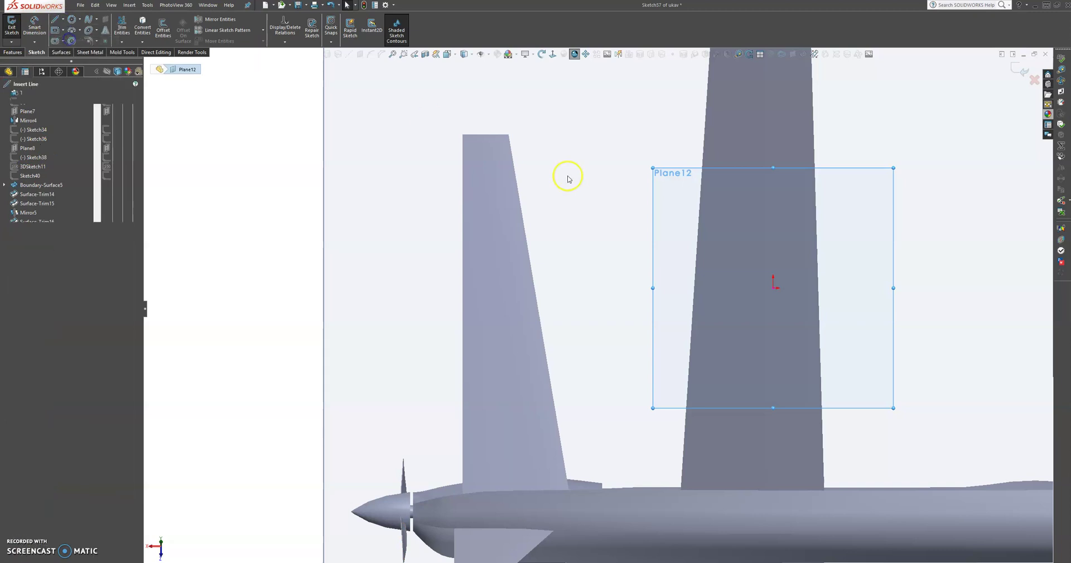
{"action": "left_click", "coordinate": [461, 135]}
{"action": "left_click", "coordinate": [462, 506]}
{"action": "key", "text": "Escape"}
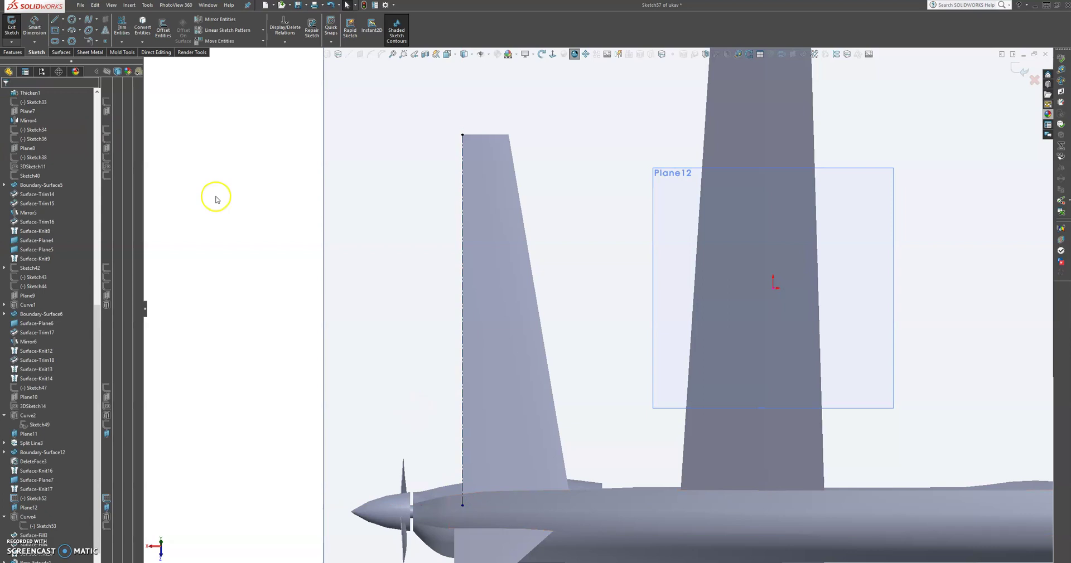
Step: Sketch a slanted centerline about 233 mm long from the tail fin's tip edge to the level of the vertical centerline's lower end
{"action": "left_click", "coordinate": [63, 20]}
{"action": "left_click", "coordinate": [74, 41]}
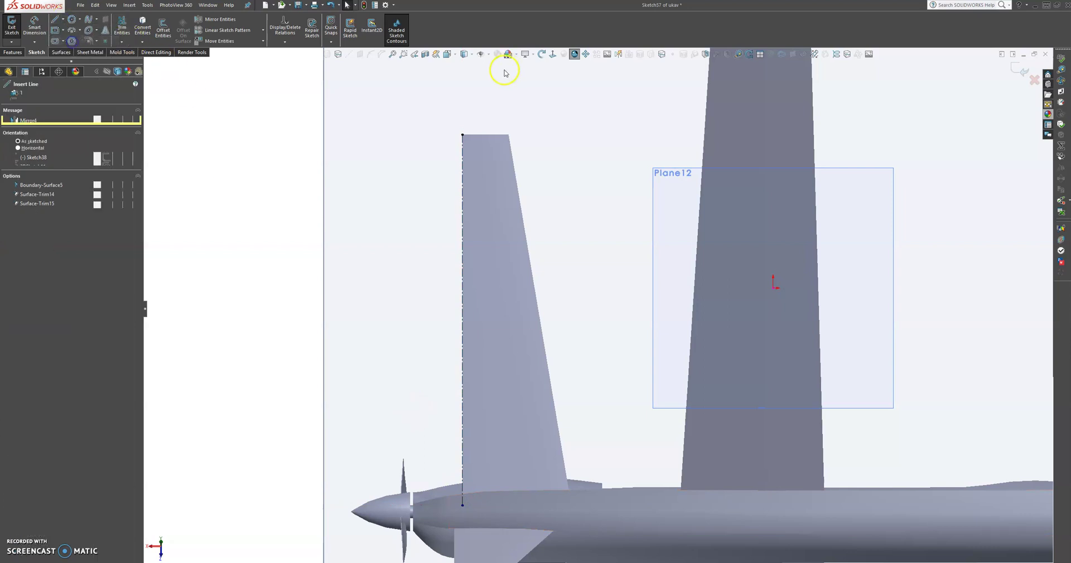
{"action": "left_click", "coordinate": [480, 136]}
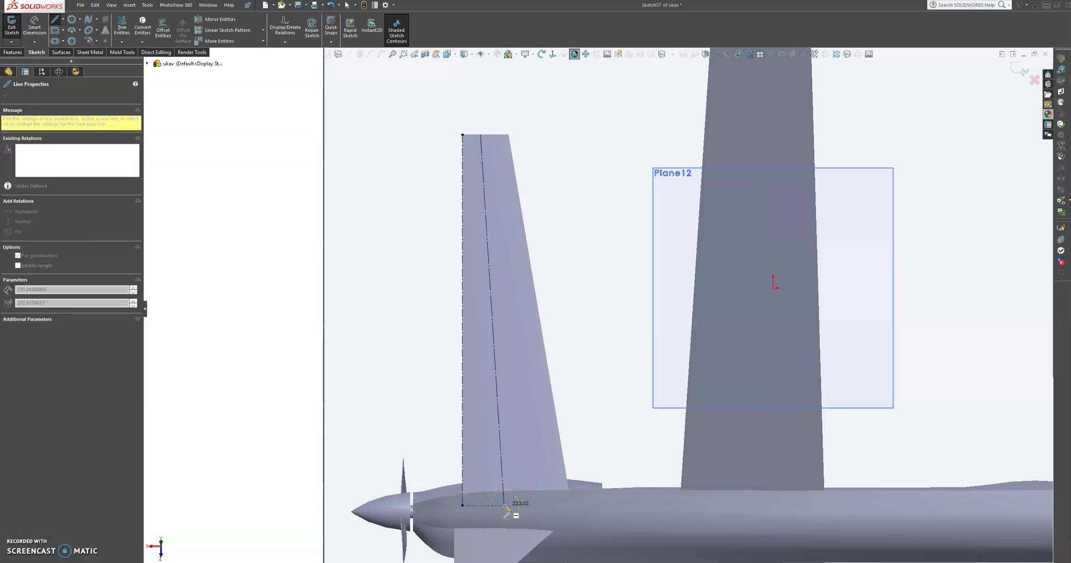
{"action": "left_click", "coordinate": [506, 505]}
{"action": "key", "text": "Escape"}
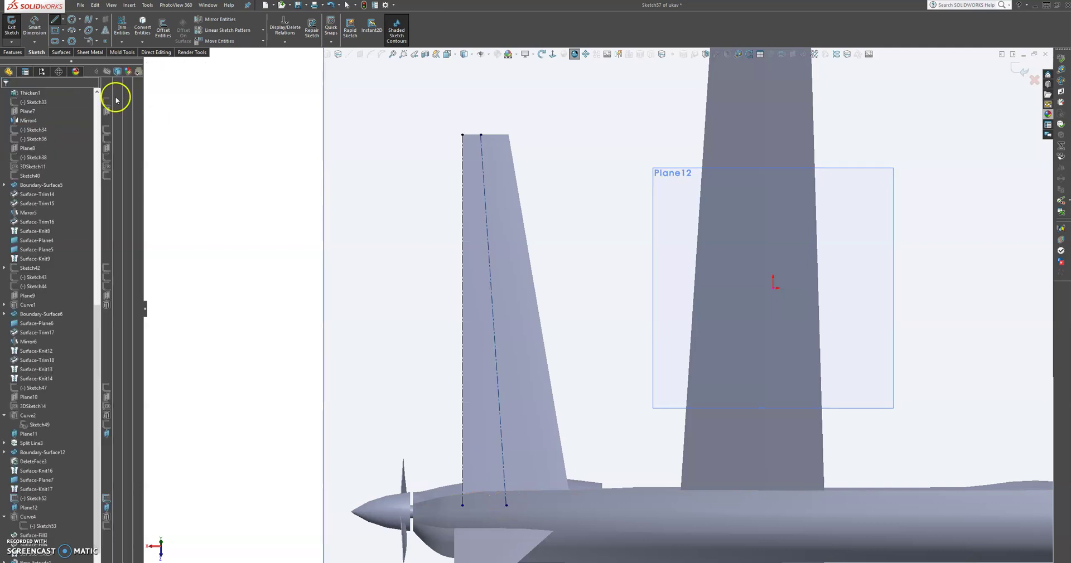
Step: Dimension the angle between the vertical and slanted centerlines on the tail fin and set it to 4°
{"action": "left_click", "coordinate": [34, 25]}
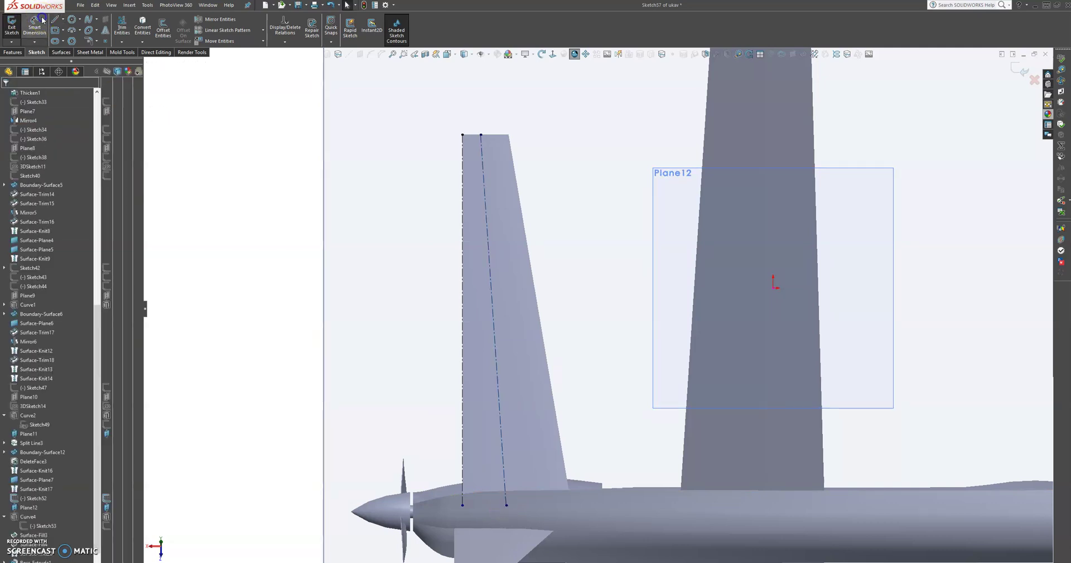
{"action": "left_click", "coordinate": [464, 413]}
{"action": "left_click", "coordinate": [498, 407]}
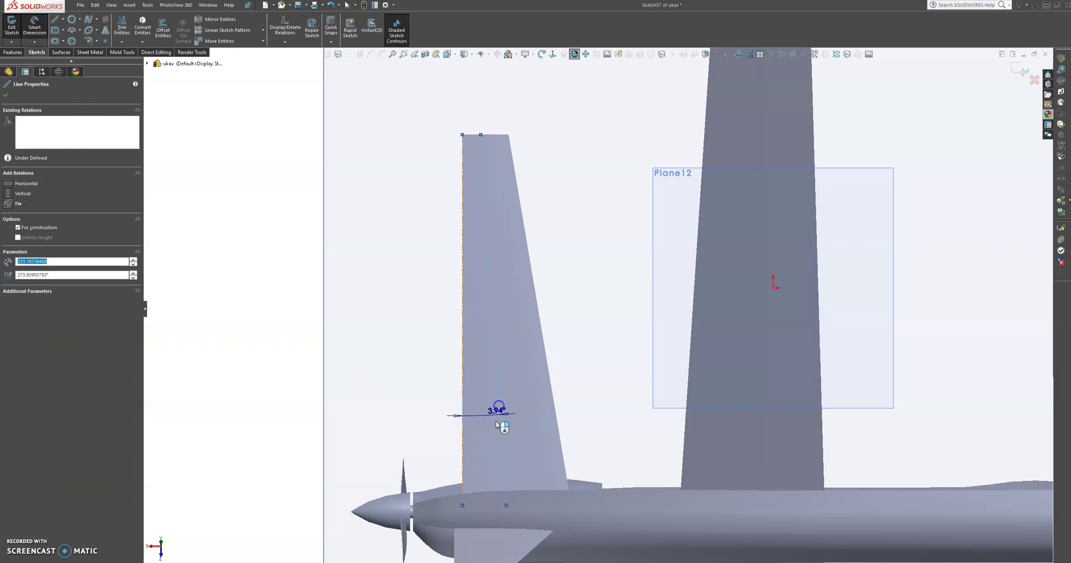
{"action": "left_click", "coordinate": [491, 454]}
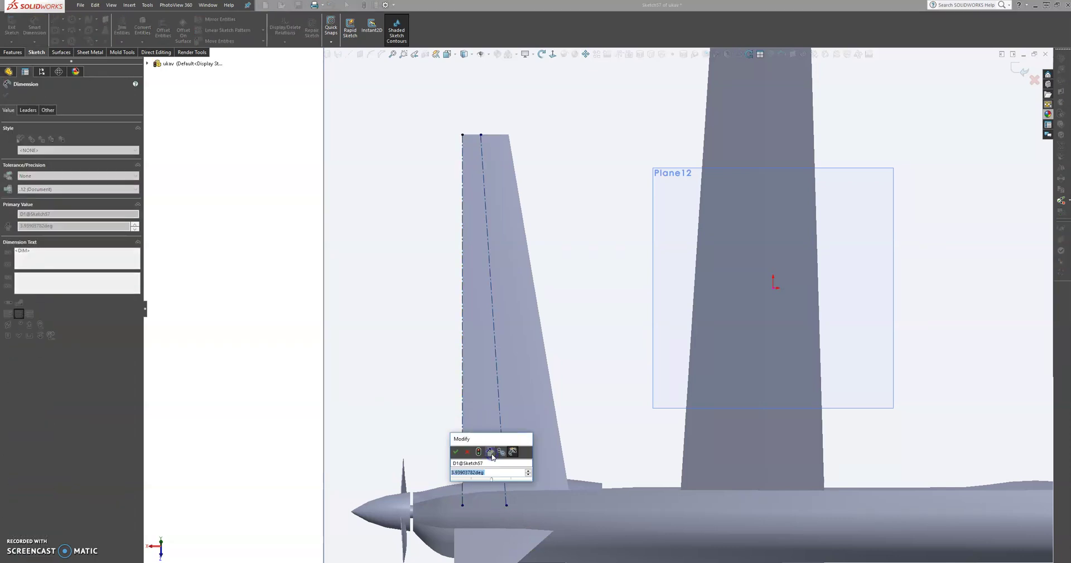
{"action": "left_click", "coordinate": [455, 452]}
{"action": "double_click", "coordinate": [490, 451]}
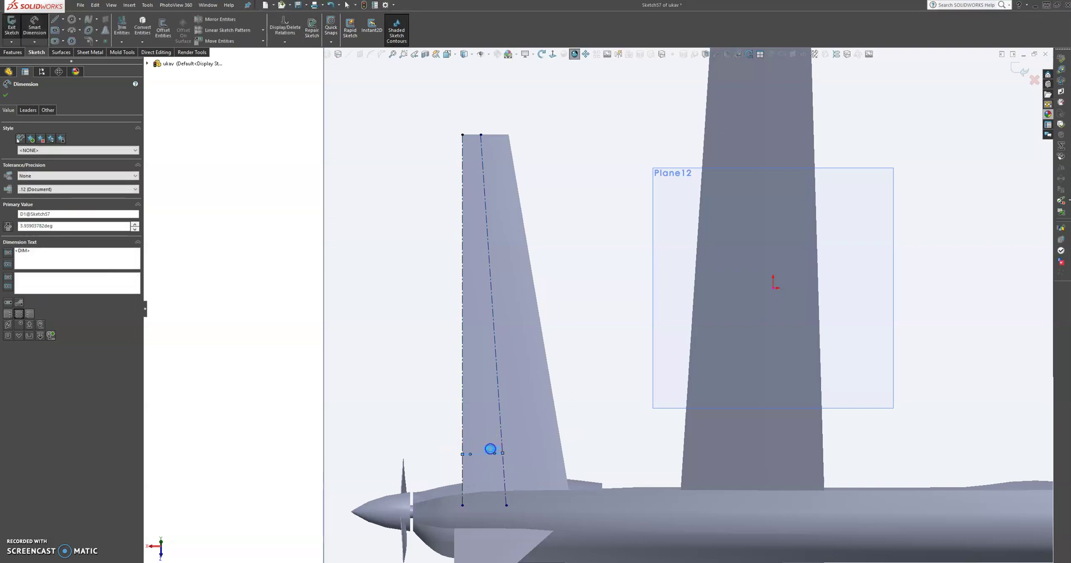
{"action": "type", "text": "4"}
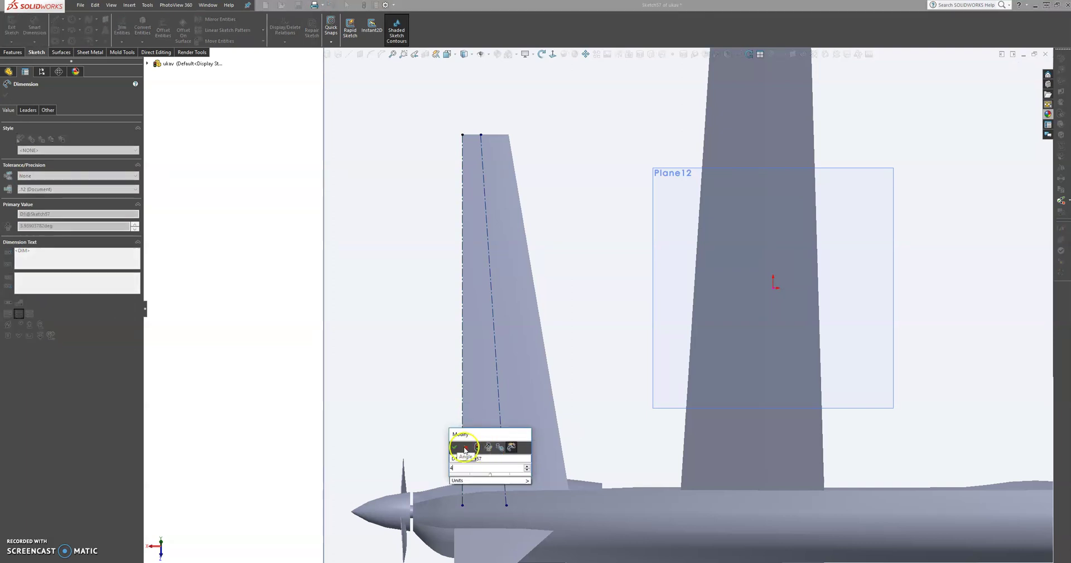
{"action": "key", "text": "Return"}
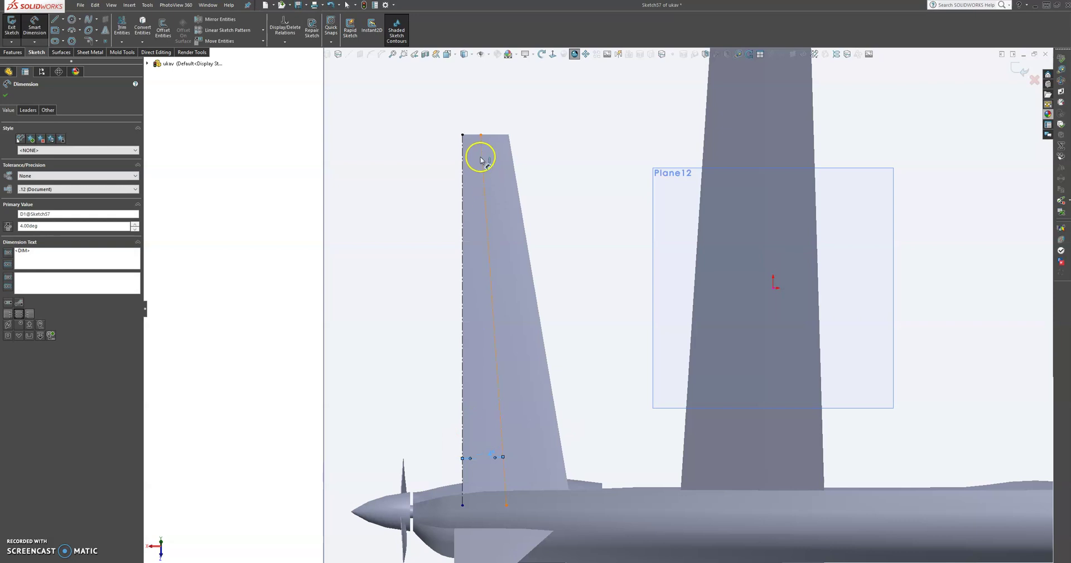
Step: Dimension the distance between the two centerlines' upper endpoints at the fin tip as 12 mm
{"action": "left_click", "coordinate": [462, 135]}
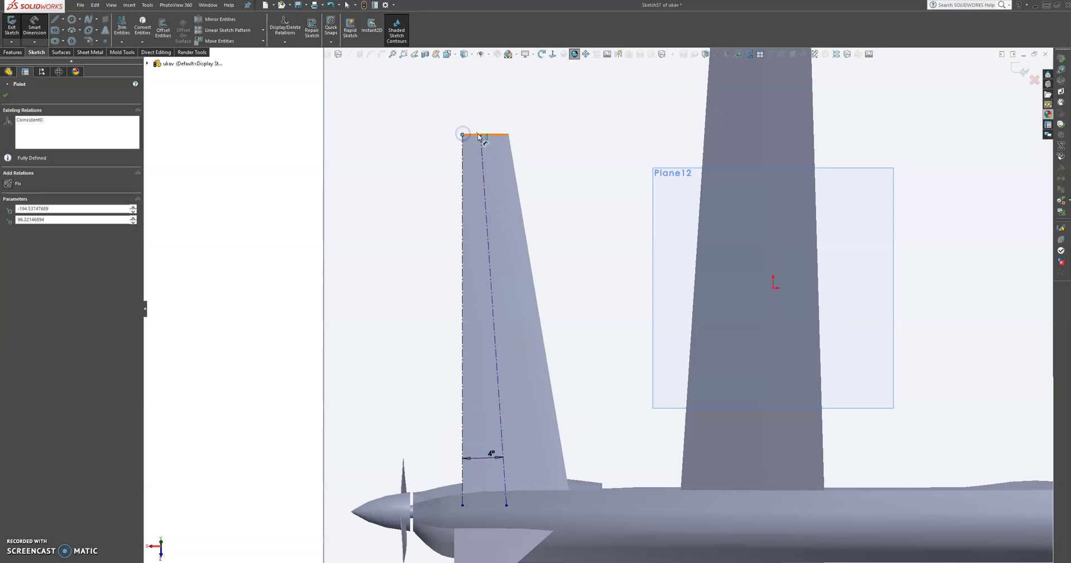
{"action": "double_click", "coordinate": [481, 127]}
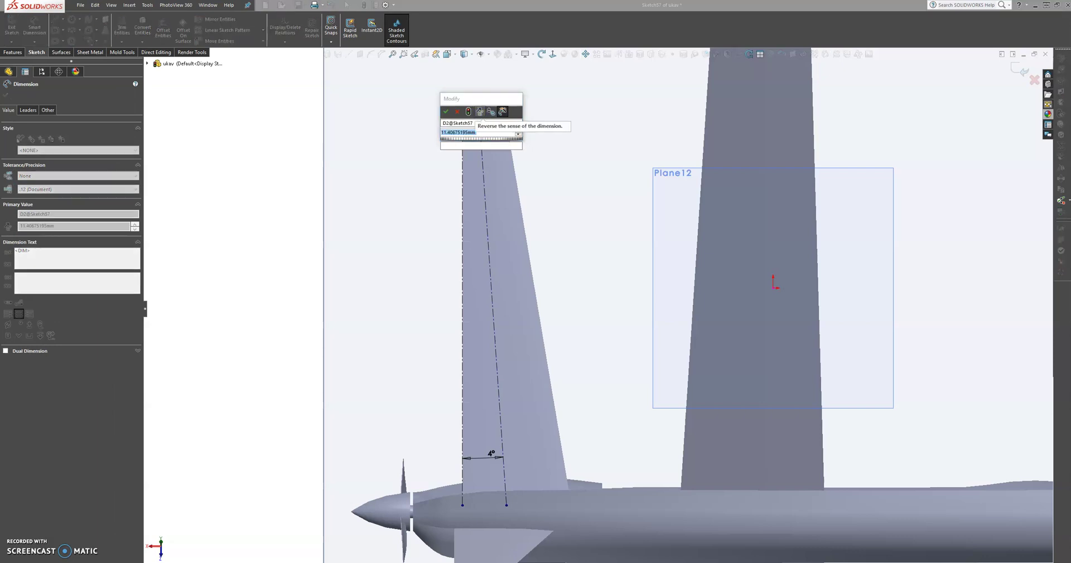
{"action": "type", "text": "12"}
{"action": "key", "text": "Return"}
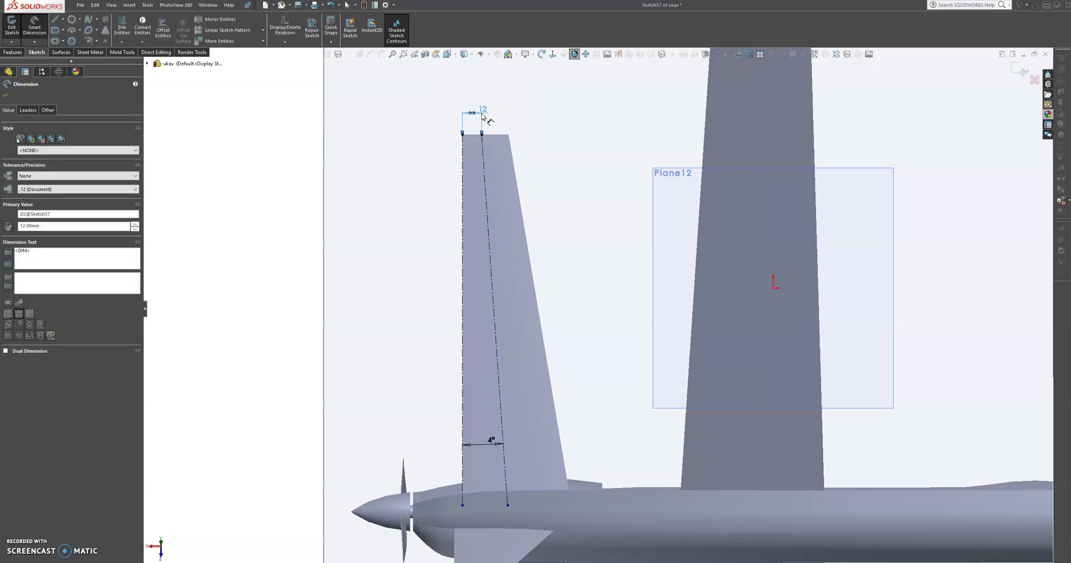
{"action": "left_click", "coordinate": [6, 95]}
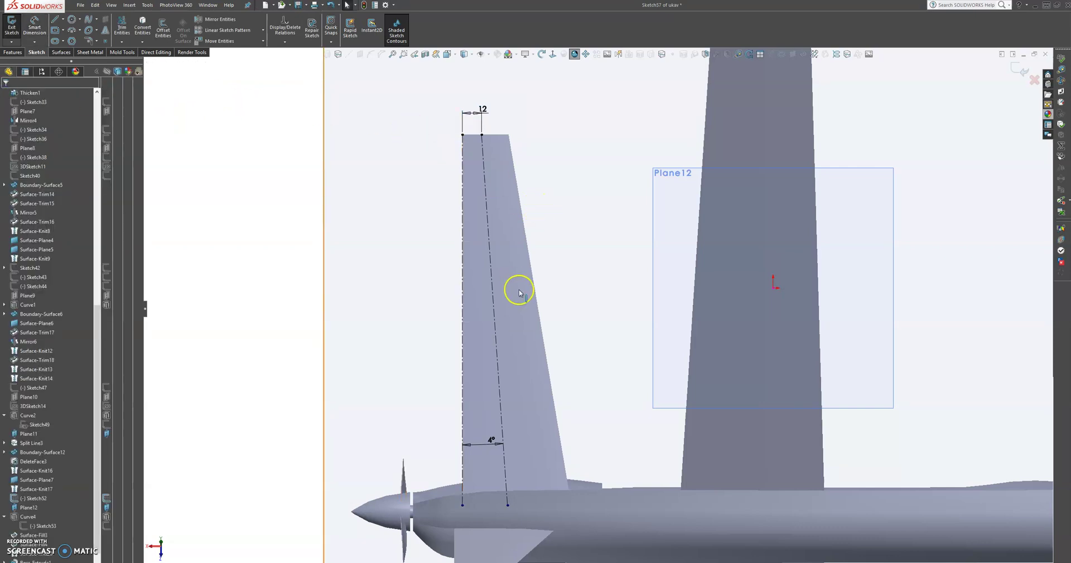
Step: Draw a solid line over the slanted centerline, from just above the fin root to a short distance below the fin tip
{"action": "scroll", "coordinate": [580, 363], "scroll_direction": "up", "scroll_amount": 3}
{"action": "scroll", "coordinate": [642, 334], "scroll_direction": "down", "scroll_amount": 3}
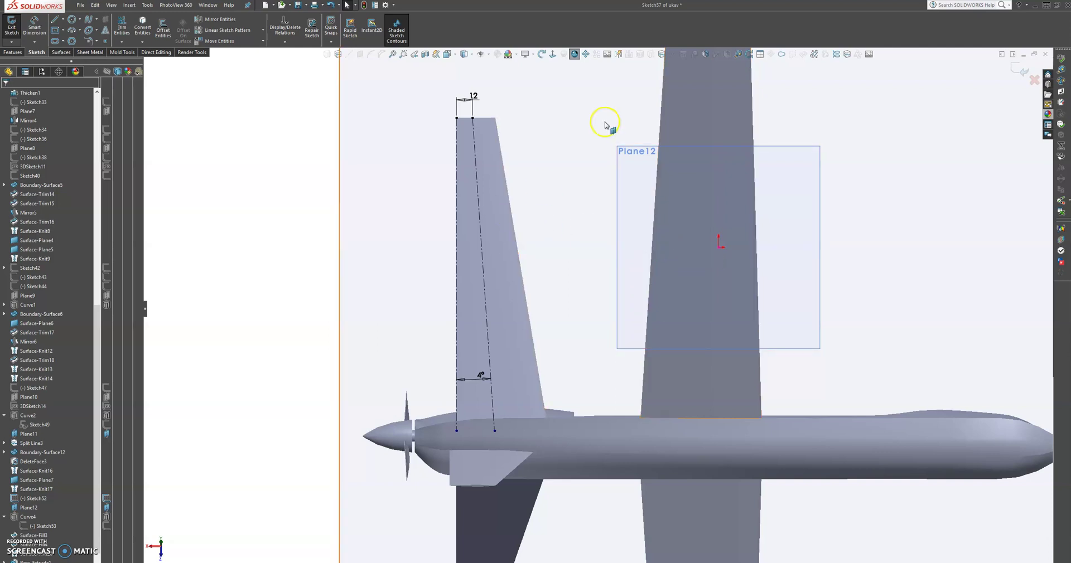
{"action": "left_click", "coordinate": [54, 19]}
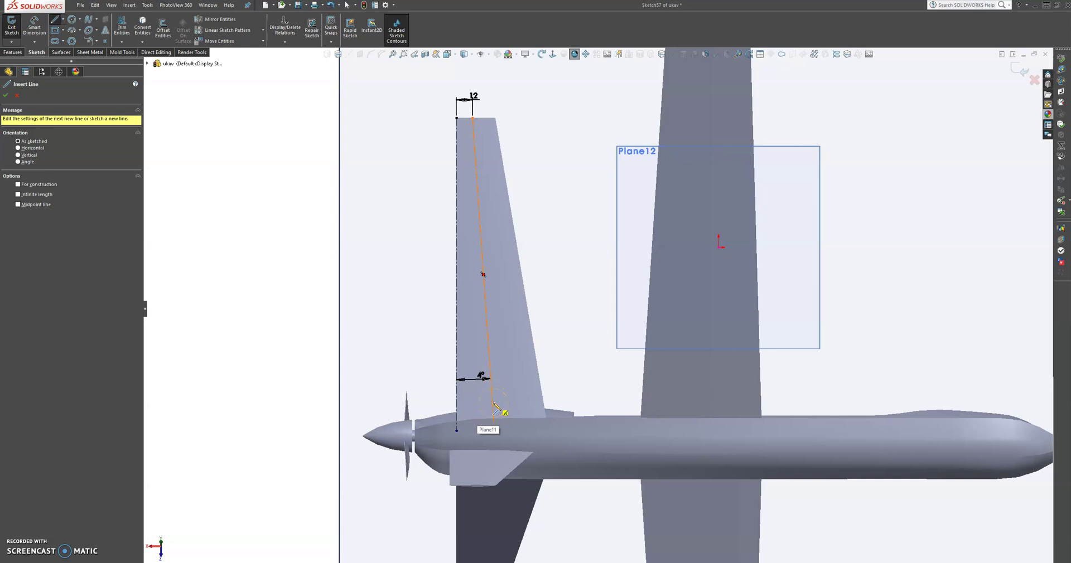
{"action": "mouse_move", "coordinate": [495, 410]}
{"action": "left_mouse_down"}
{"action": "mouse_move", "coordinate": [510, 363]}
{"action": "mouse_move", "coordinate": [497, 192]}
{"action": "mouse_move", "coordinate": [485, 162]}
{"action": "mouse_move", "coordinate": [475, 165]}
{"action": "left_mouse_up"}
{"action": "key", "text": "Escape"}
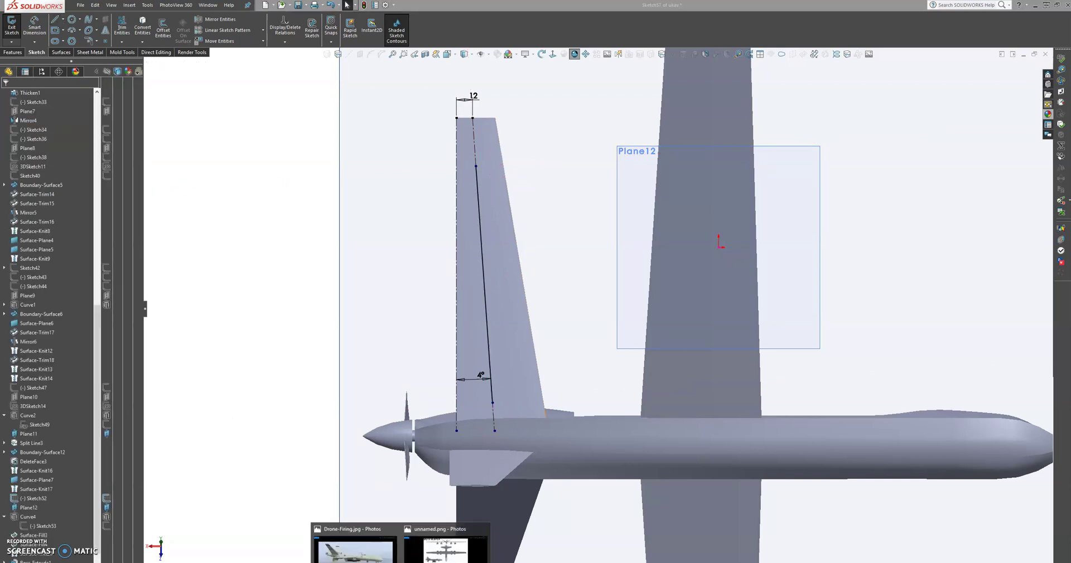
Step: Consult the Drone-Firing.jpg reference image, then sketch a rectangle about 21 by 8 mm against the slanted line near the fin root
{"action": "left_click", "coordinate": [361, 557]}
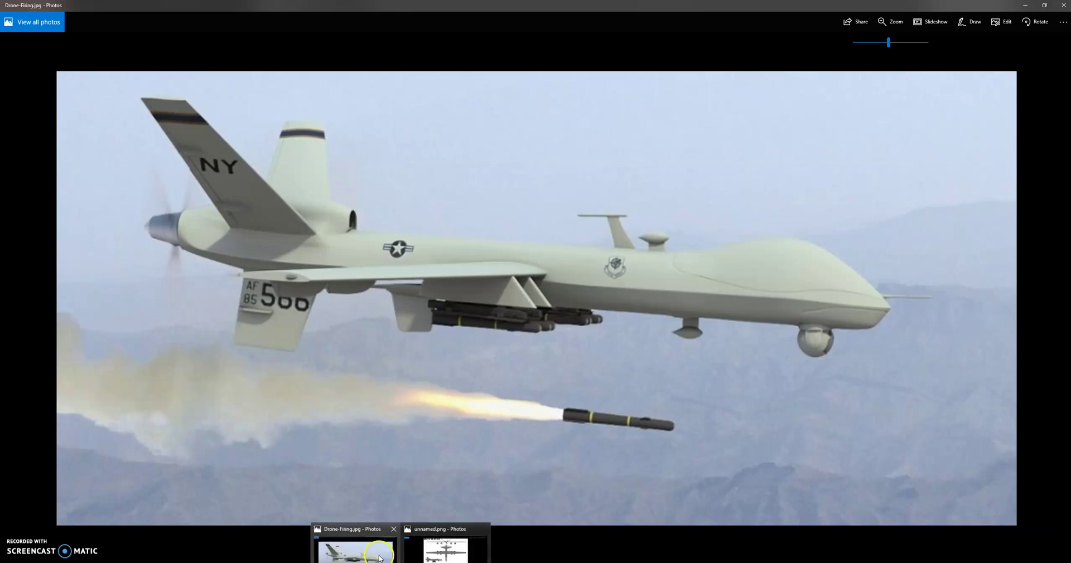
{"action": "left_click", "coordinate": [414, 558]}
{"action": "left_click", "coordinate": [1022, 6]}
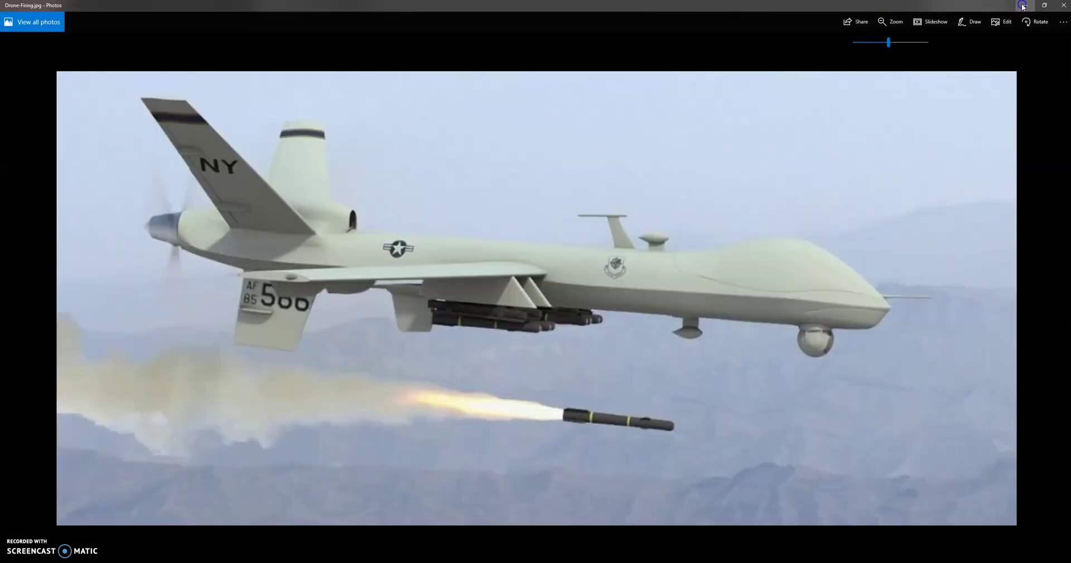
{"action": "left_click", "coordinate": [1023, 6]}
{"action": "scroll", "coordinate": [511, 378], "scroll_direction": "down", "scroll_amount": 1}
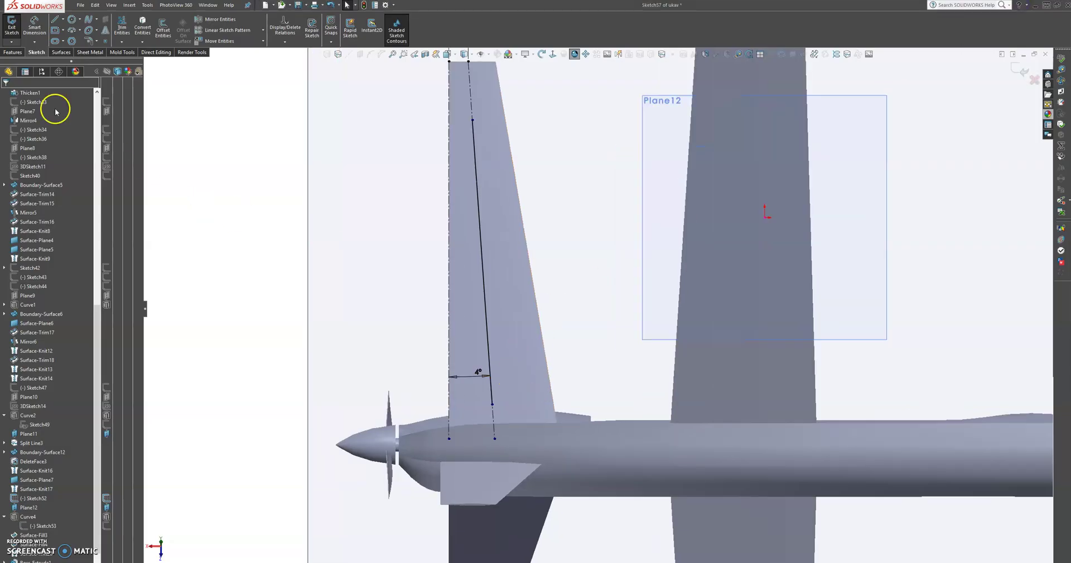
{"action": "left_click", "coordinate": [55, 21]}
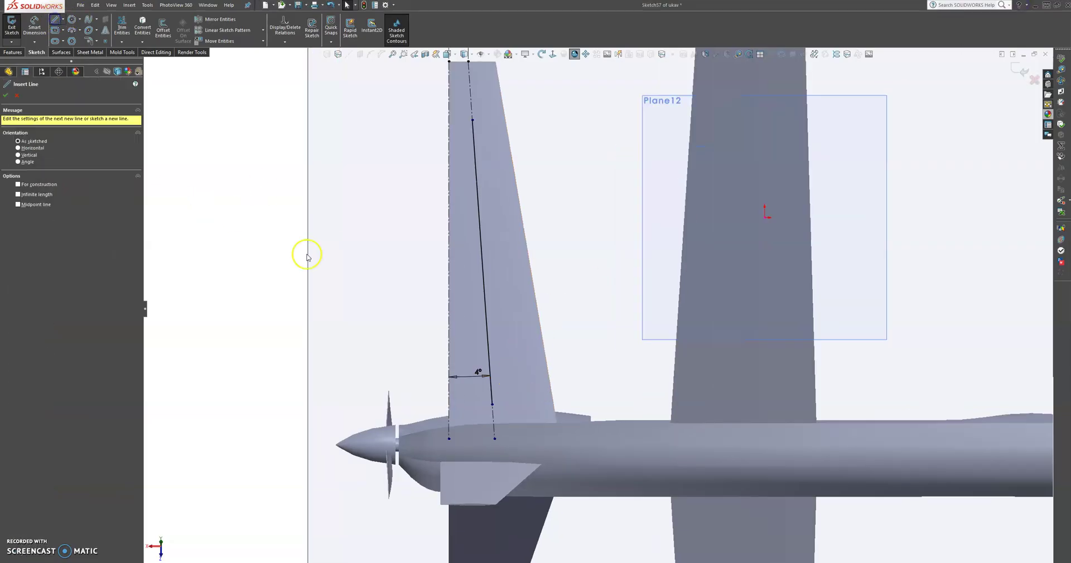
{"action": "left_click", "coordinate": [493, 392]}
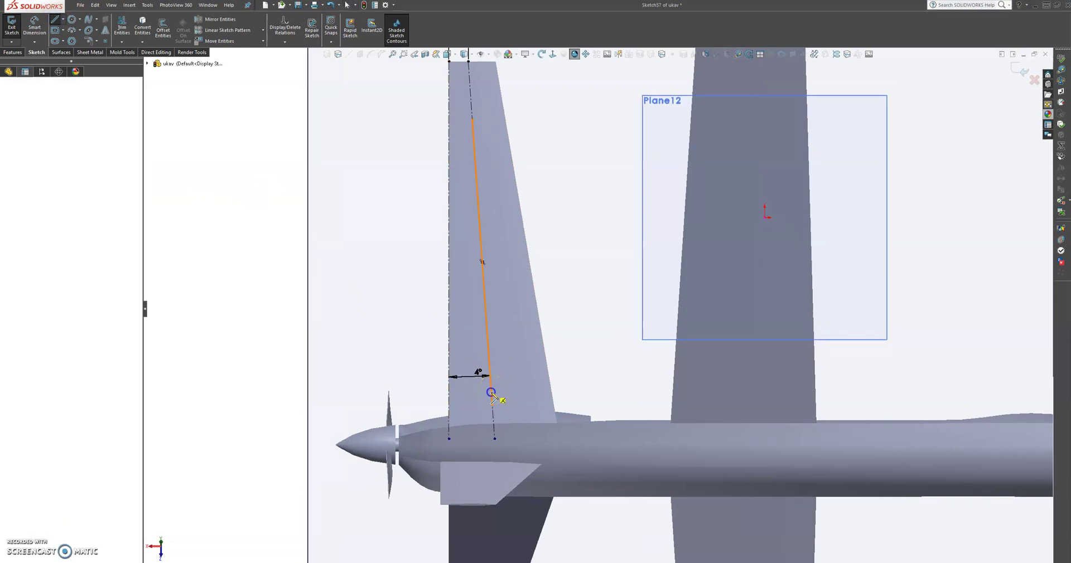
{"action": "left_click", "coordinate": [527, 392]}
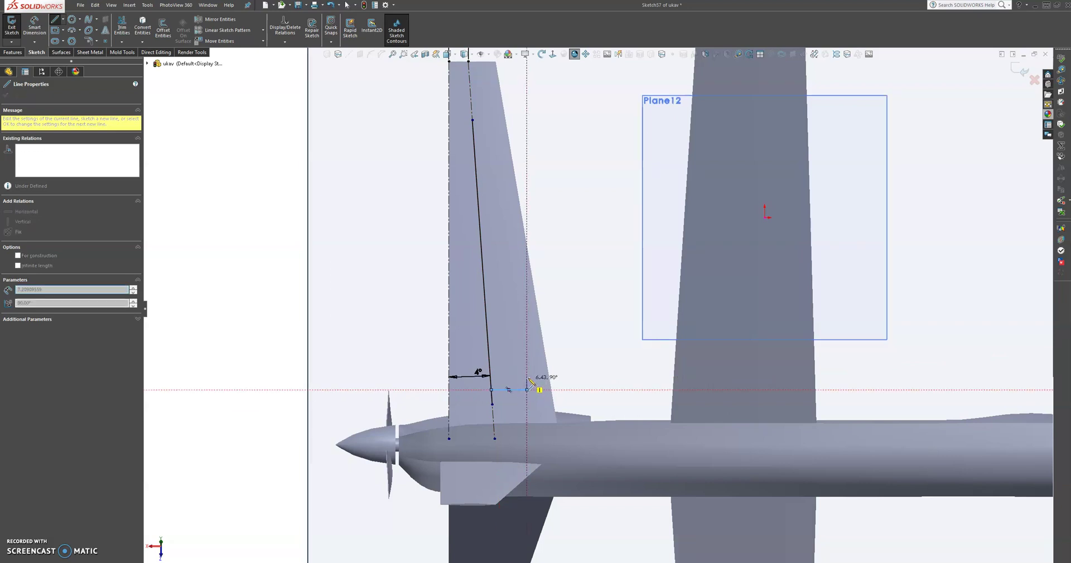
{"action": "left_click", "coordinate": [527, 377]}
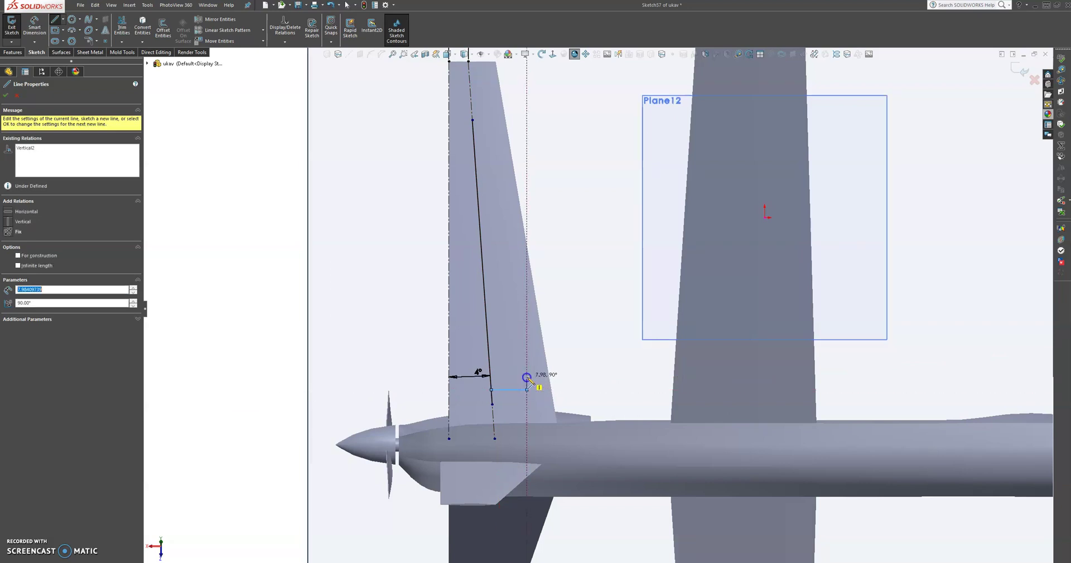
{"action": "left_click", "coordinate": [491, 378]}
{"action": "key", "text": "Escape"}
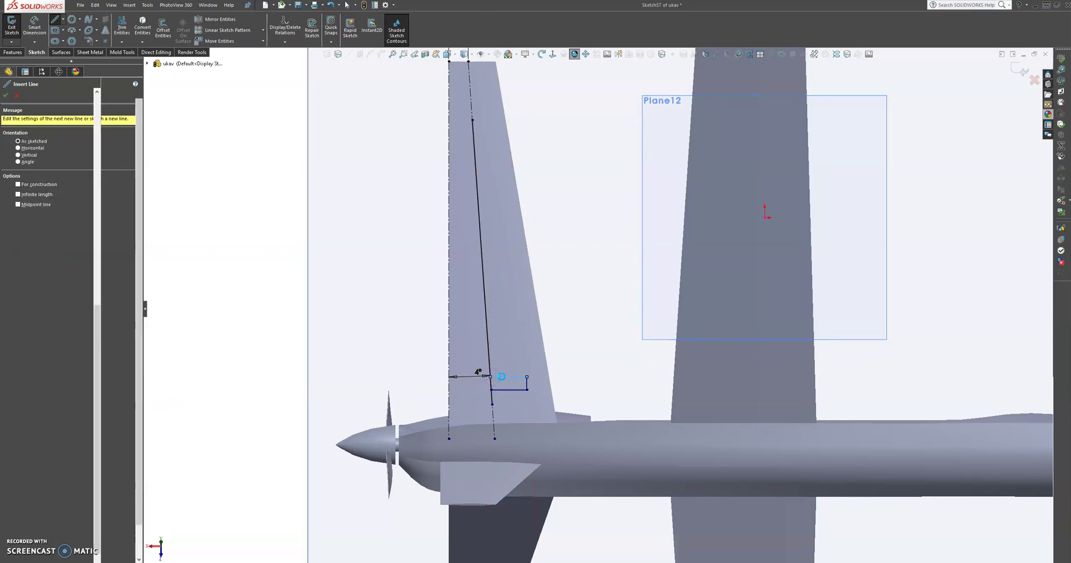
Step: Sketch a smaller rectangle about 13 mm wide against the slanted line in the upper part of the tail fin
{"action": "left_click", "coordinate": [54, 19]}
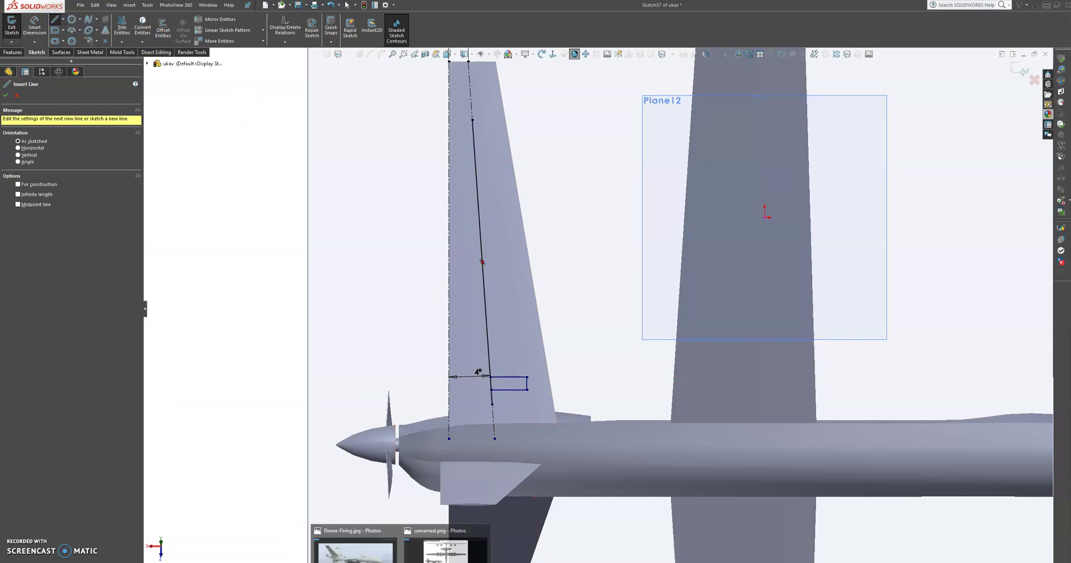
{"action": "mouse_move", "coordinate": [355, 549]}
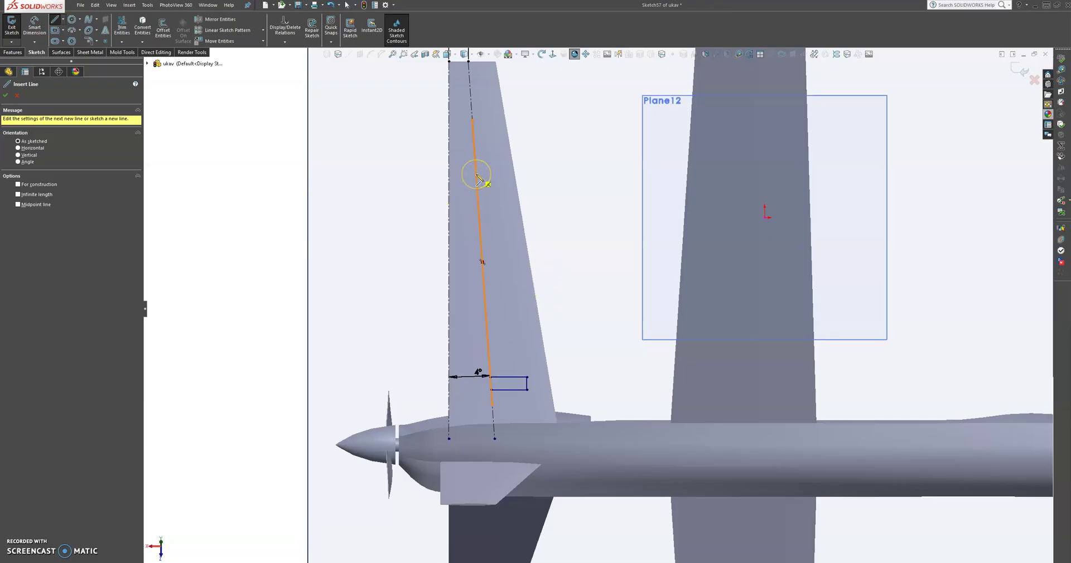
{"action": "left_click_drag", "start_coordinate": [476, 175], "coordinate": [503, 177]}
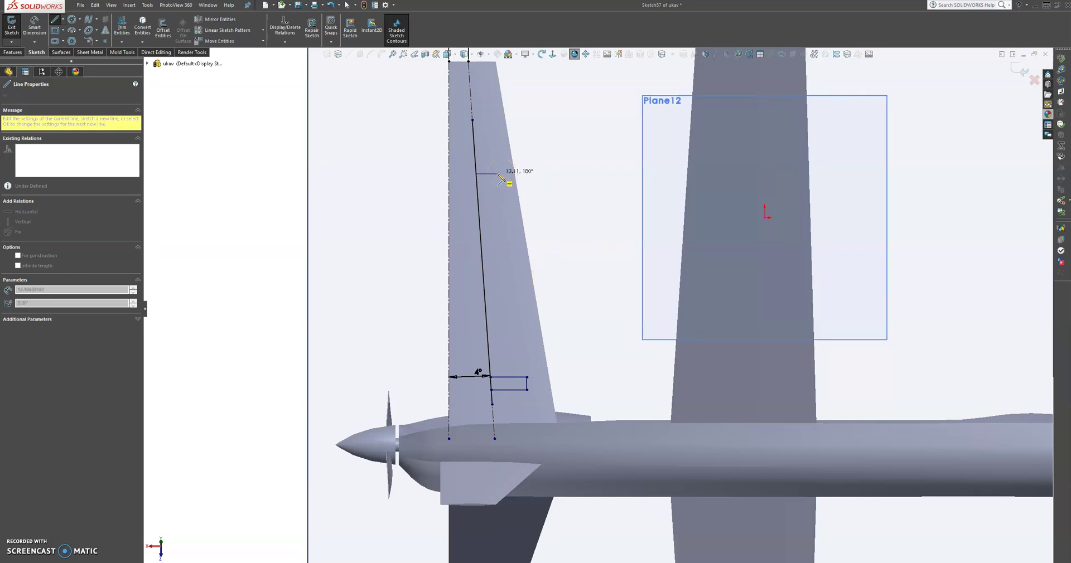
{"action": "left_click_drag", "start_coordinate": [500, 177], "coordinate": [499, 174]}
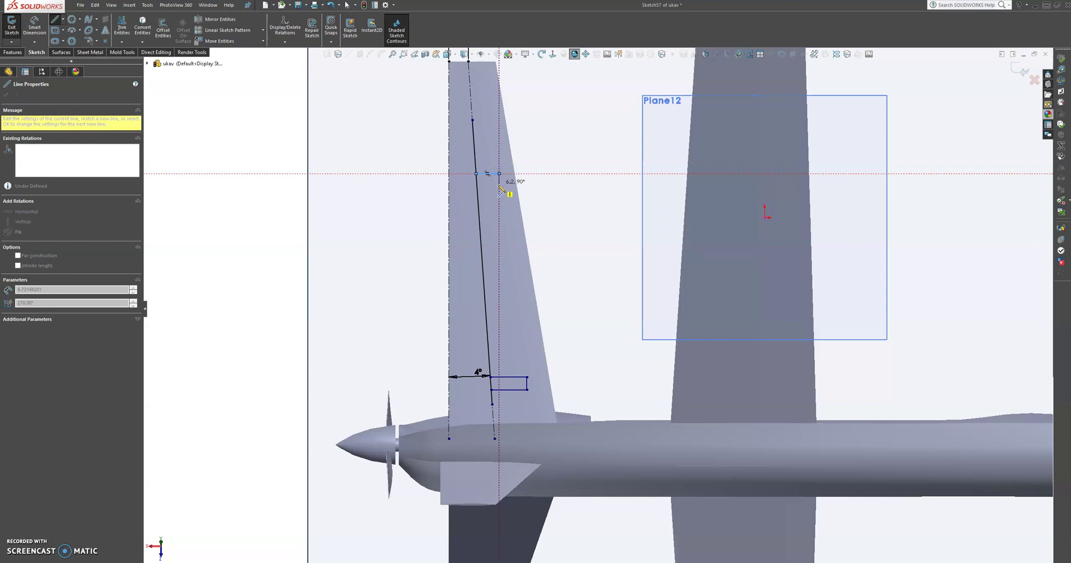
{"action": "left_click", "coordinate": [500, 184]}
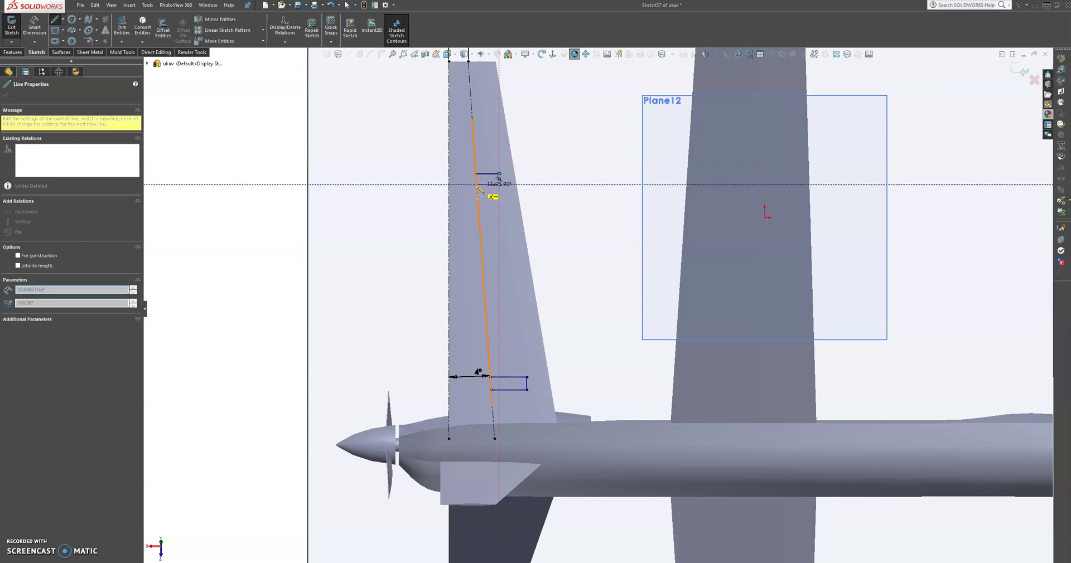
{"action": "left_click", "coordinate": [487, 191]}
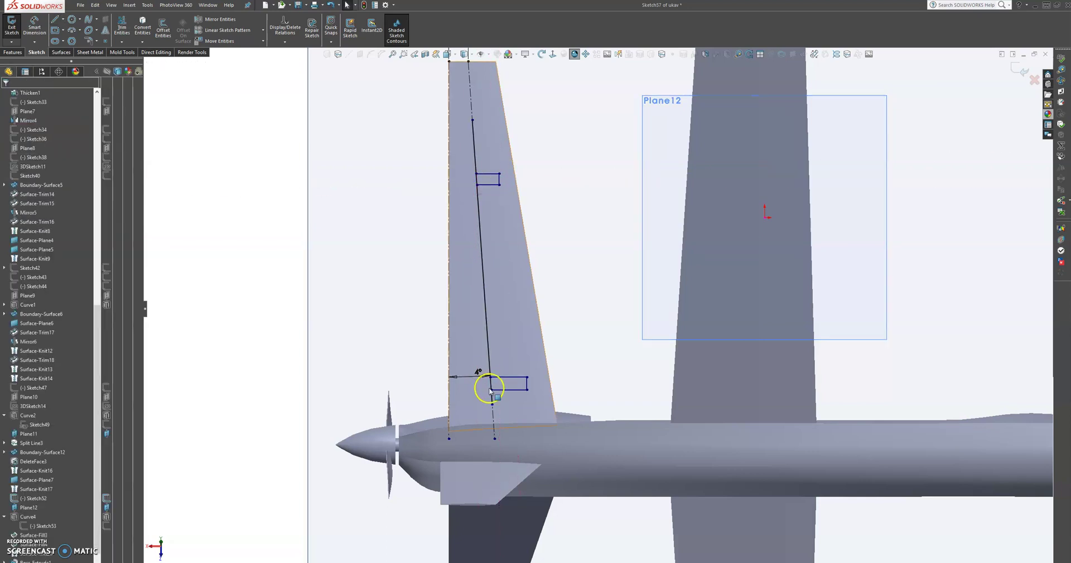
Step: Dimension the height of the rectangle near the fin root and set it to 8 mm
{"action": "left_click", "coordinate": [33, 26]}
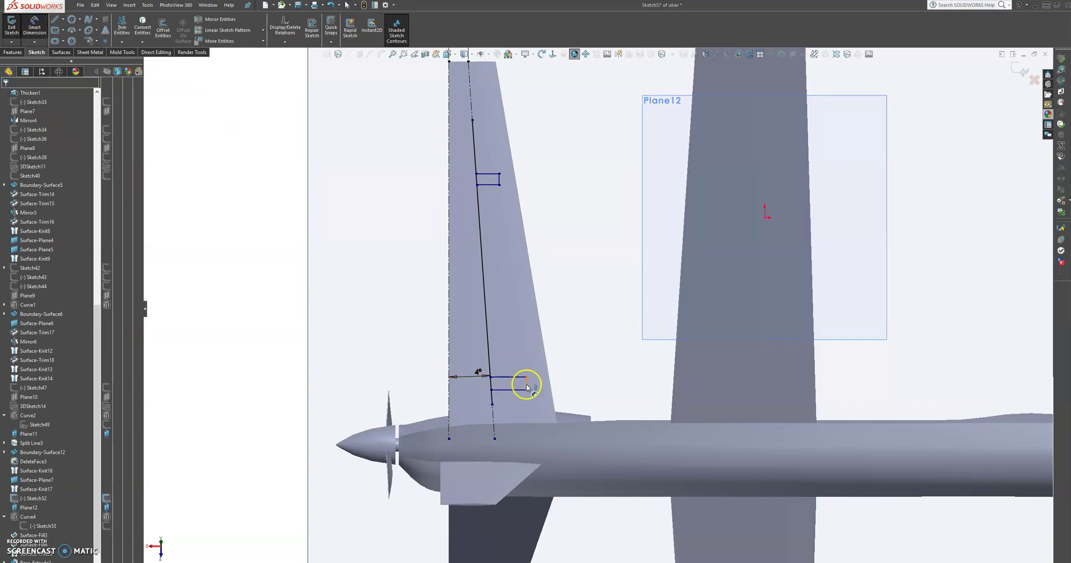
{"action": "left_click", "coordinate": [511, 379]}
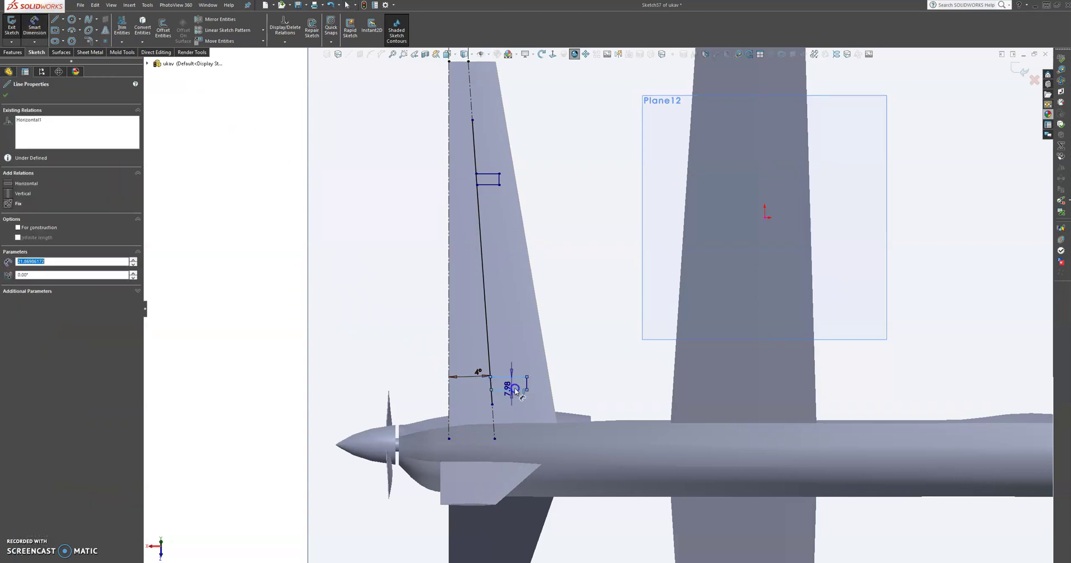
{"action": "left_click", "coordinate": [569, 382]}
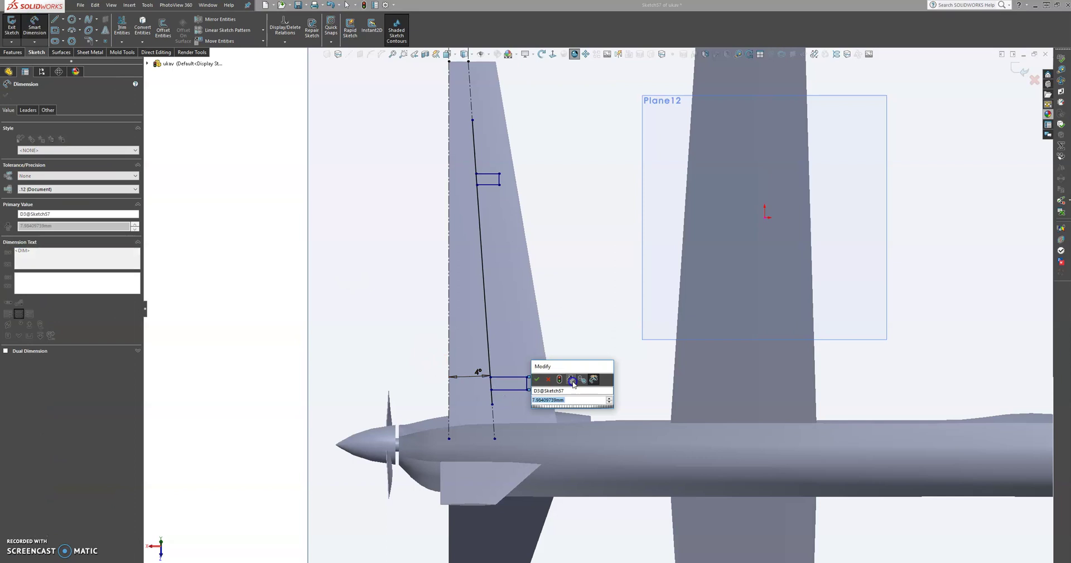
{"action": "type", "text": "8"}
{"action": "key", "text": "Return"}
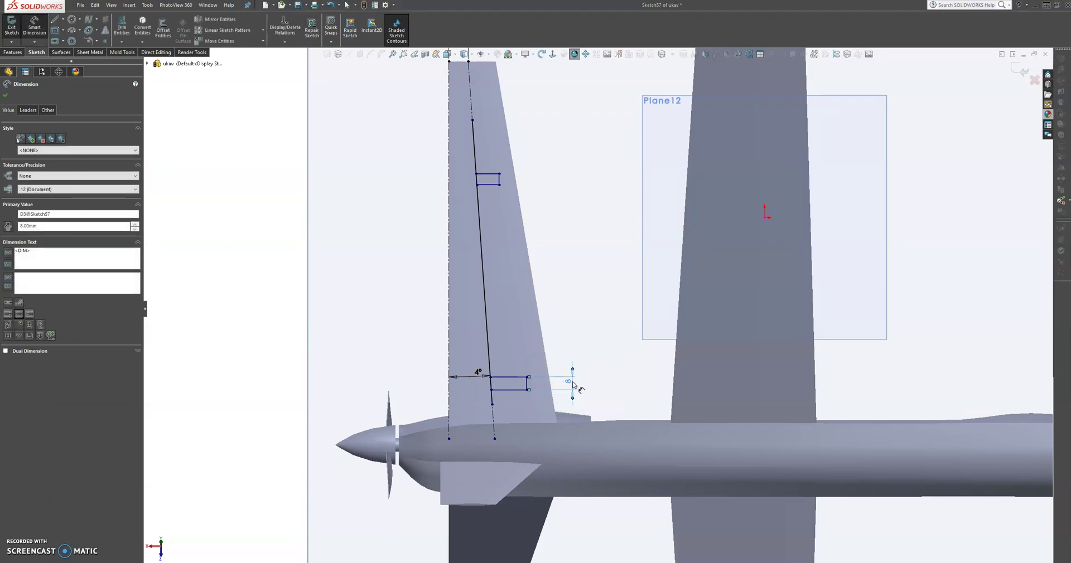
Step: Dimension the height of the rectangle nearer the fin tip and set it to 8 mm
{"action": "left_click", "coordinate": [486, 186]}
{"action": "left_click", "coordinate": [489, 174]}
{"action": "left_click", "coordinate": [531, 179]}
{"action": "type", "text": "8"}
{"action": "key", "text": "Return"}
{"action": "left_click", "coordinate": [6, 99]}
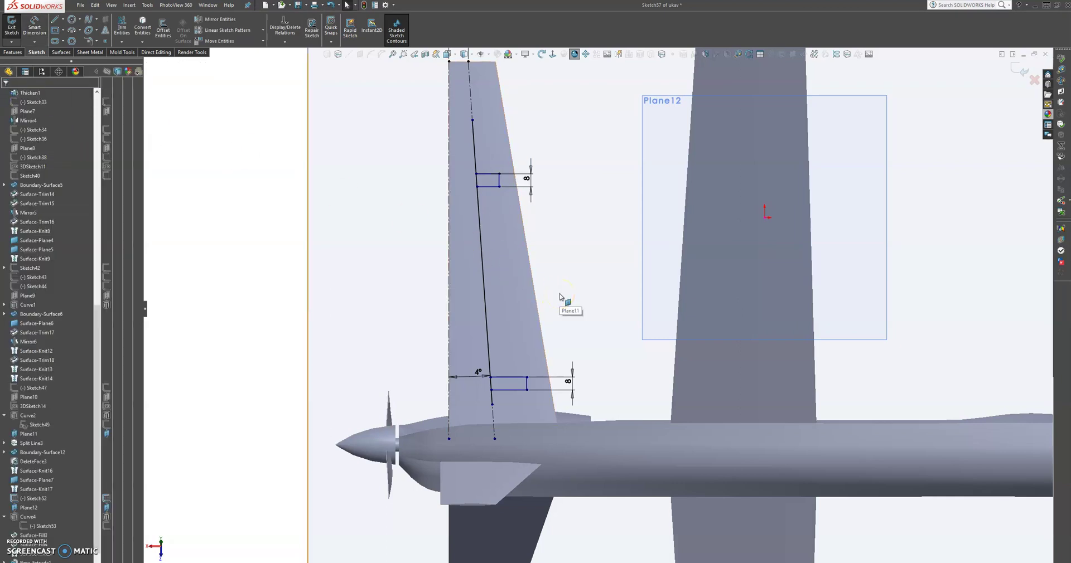
Step: Try to extrude the sketch up to the surface of the tail fin face
{"action": "scroll", "coordinate": [561, 297], "scroll_direction": "up", "scroll_amount": 5}
{"action": "mouse_move", "coordinate": [567, 297]}
{"action": "middle_mouse_down"}
{"action": "mouse_move", "coordinate": [672, 411]}
{"action": "mouse_move", "coordinate": [628, 385]}
{"action": "mouse_move", "coordinate": [665, 373]}
{"action": "mouse_move", "coordinate": [708, 382]}
{"action": "mouse_move", "coordinate": [750, 413]}
{"action": "mouse_move", "coordinate": [708, 461]}
{"action": "mouse_move", "coordinate": [636, 424]}
{"action": "mouse_move", "coordinate": [631, 447]}
{"action": "mouse_move", "coordinate": [671, 430]}
{"action": "mouse_move", "coordinate": [662, 389]}
{"action": "mouse_move", "coordinate": [643, 401]}
{"action": "middle_mouse_up"}
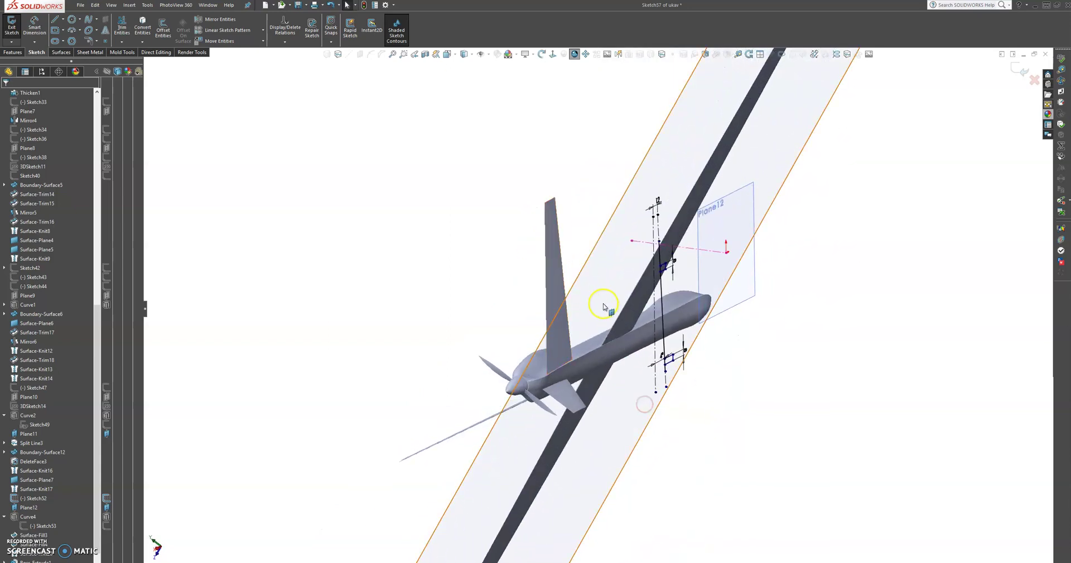
{"action": "left_click", "coordinate": [13, 52]}
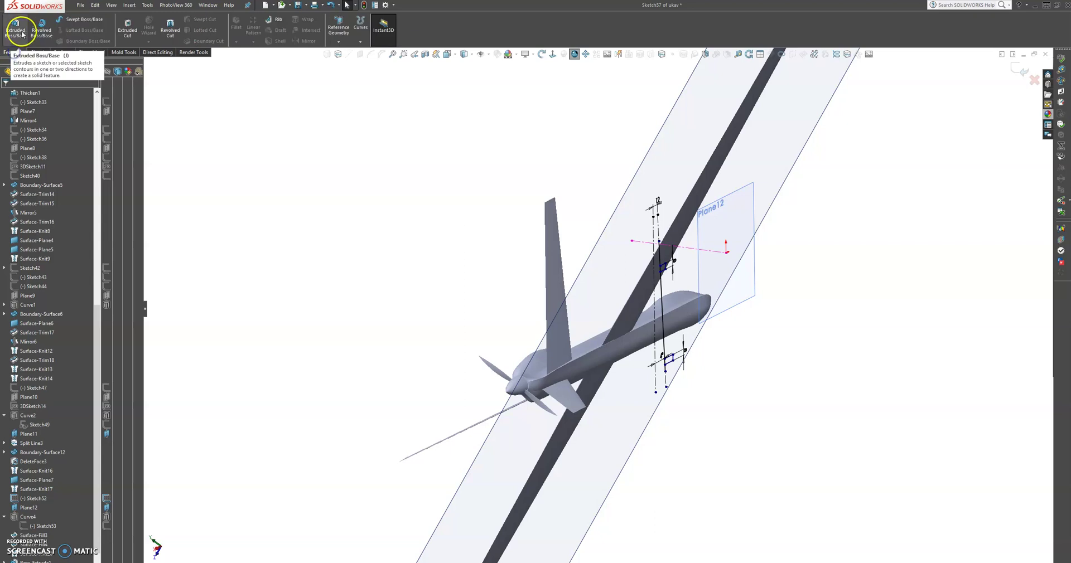
{"action": "left_click", "coordinate": [19, 26]}
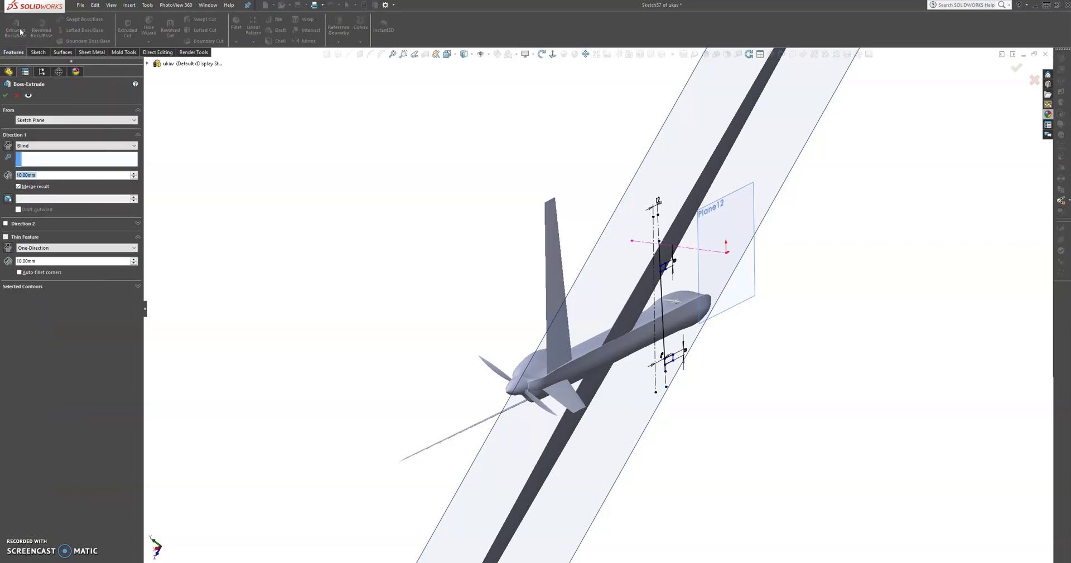
{"action": "left_click", "coordinate": [39, 144]}
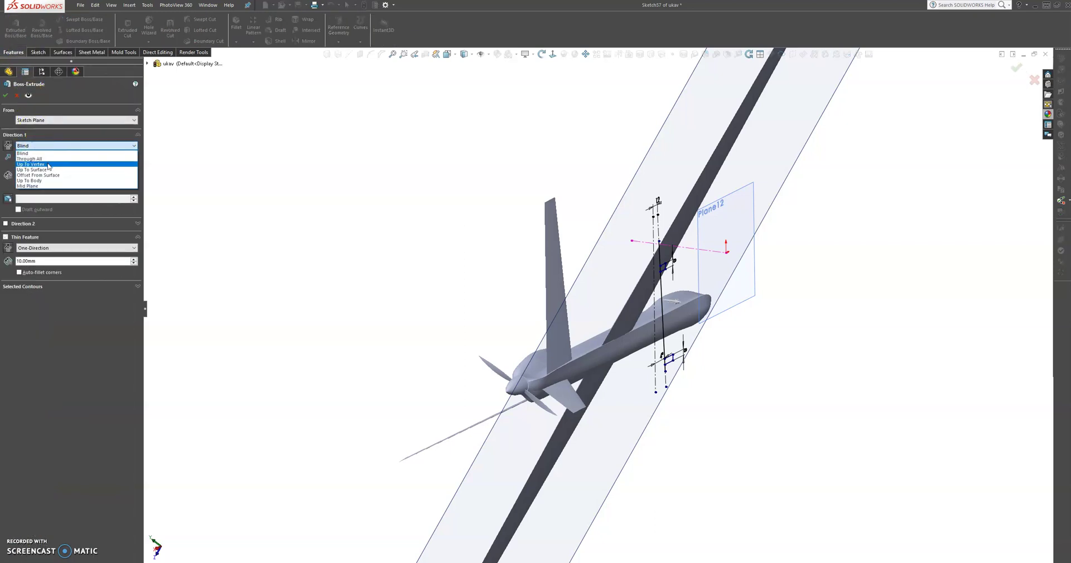
{"action": "left_click", "coordinate": [58, 170]}
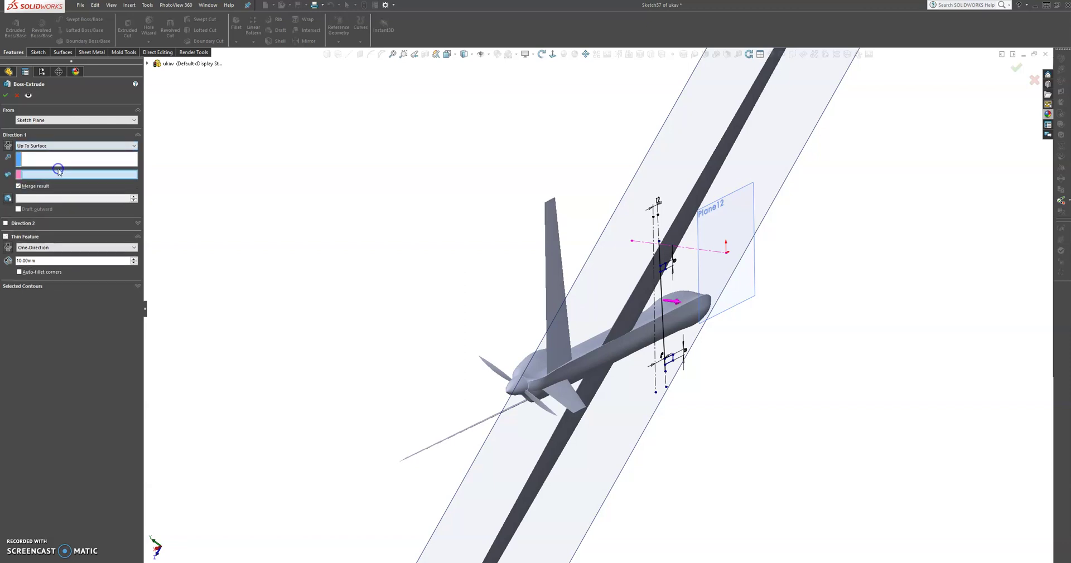
{"action": "left_click", "coordinate": [558, 294]}
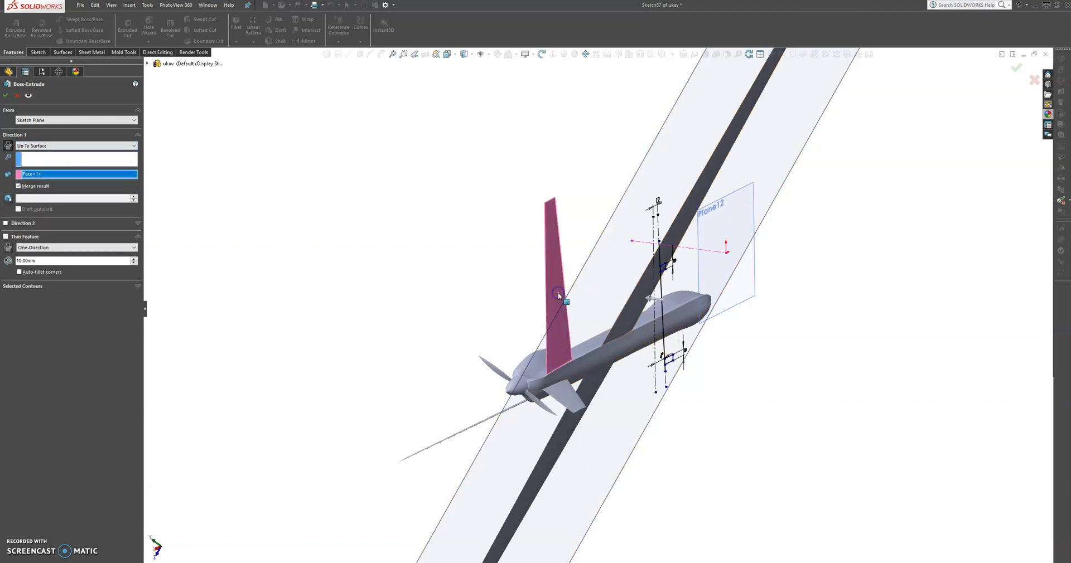
{"action": "left_click", "coordinate": [664, 270]}
{"action": "left_click", "coordinate": [6, 95]}
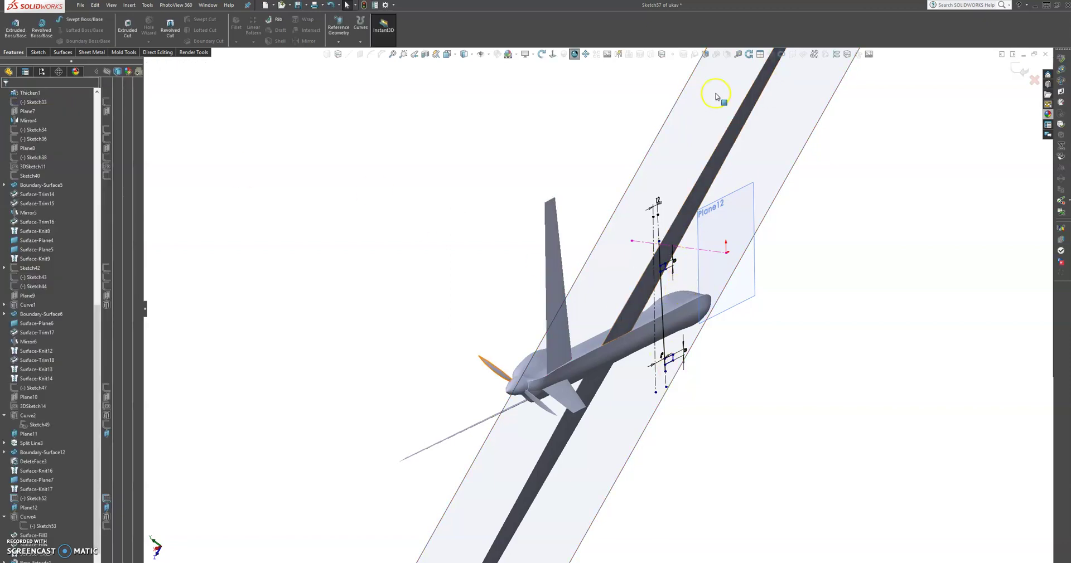
Step: Trim away the solid slanted line beyond and between the two small rectangles so that each forms a closed profile
{"action": "left_click", "coordinate": [554, 54]}
{"action": "scroll", "coordinate": [558, 270], "scroll_direction": "down", "scroll_amount": 5}
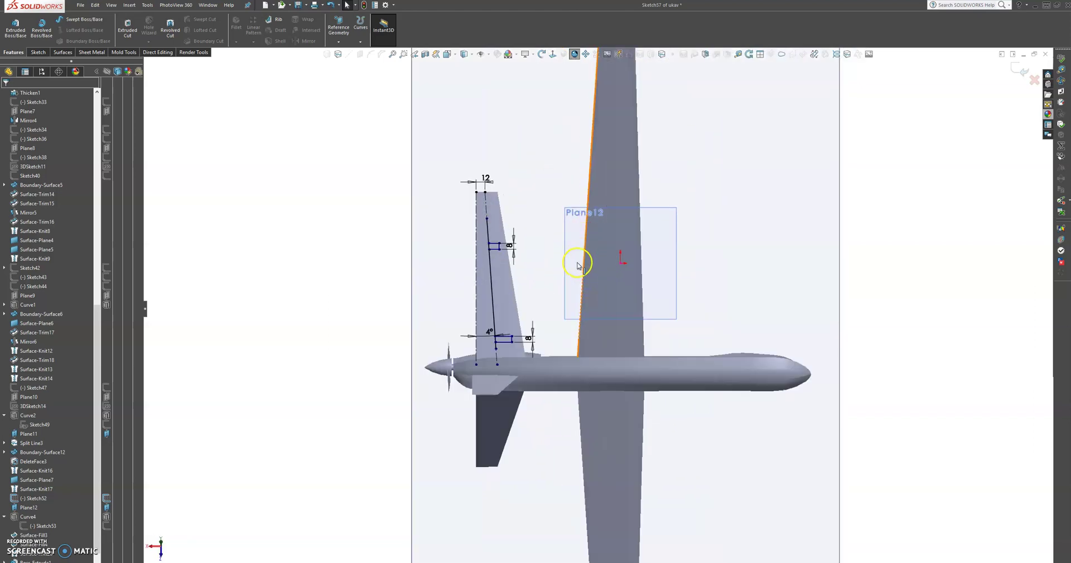
{"action": "left_click", "coordinate": [38, 52]}
{"action": "left_click", "coordinate": [442, 207]}
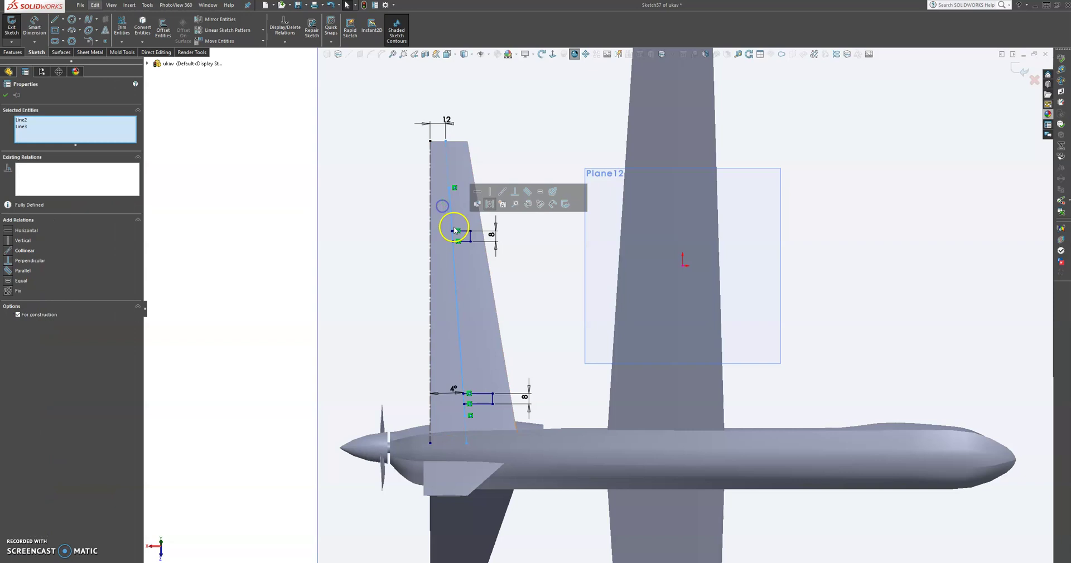
{"action": "left_click", "coordinate": [195, 101]}
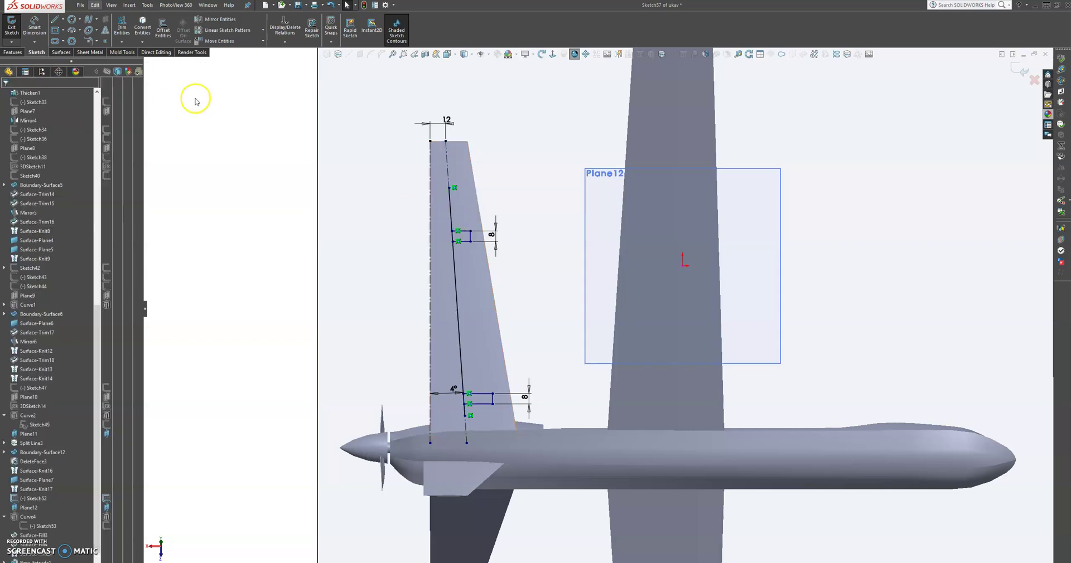
{"action": "left_click", "coordinate": [122, 25]}
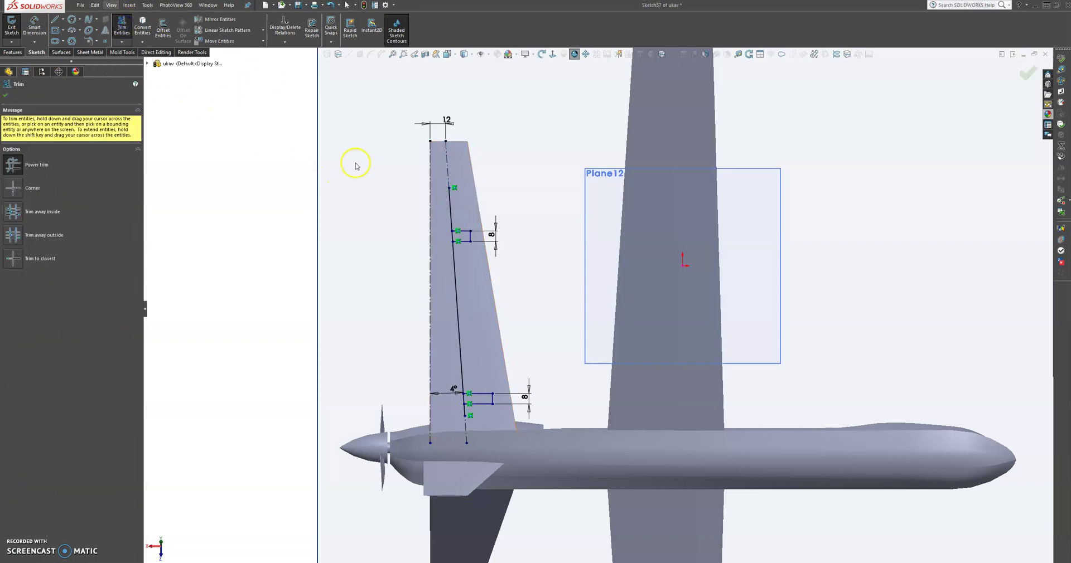
{"action": "left_click", "coordinate": [475, 213]}
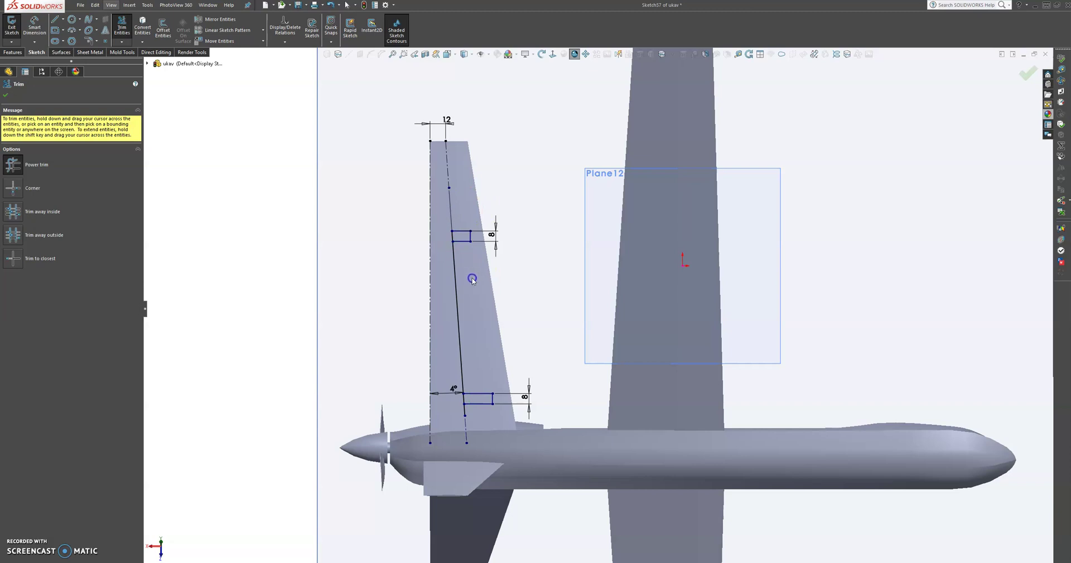
{"action": "left_click", "coordinate": [482, 399]}
{"action": "left_click", "coordinate": [461, 413]}
{"action": "left_click", "coordinate": [5, 95]}
{"action": "left_click", "coordinate": [460, 266]}
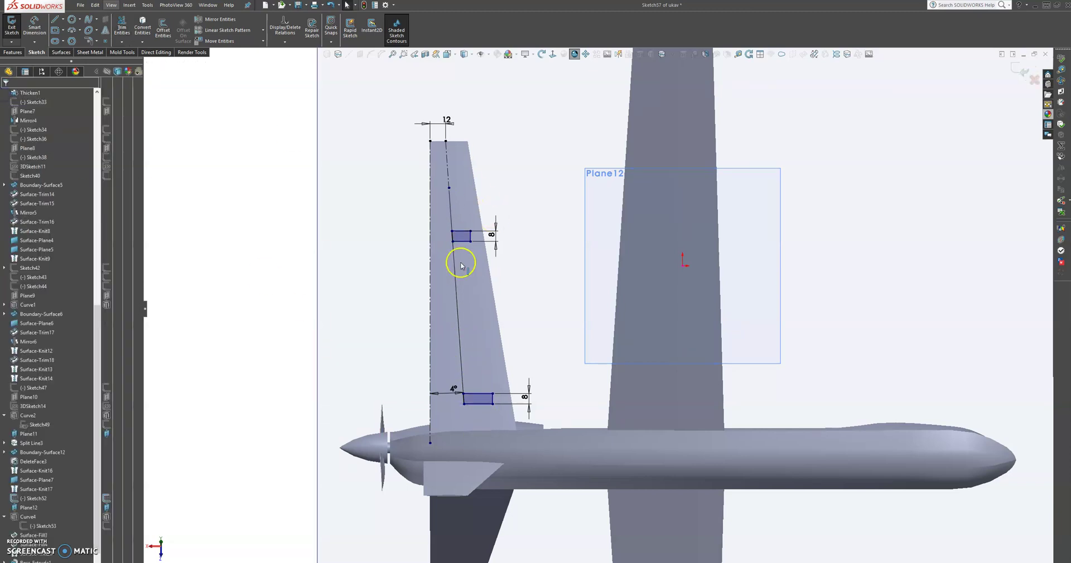
Step: Extrude the two small rectangles as bosses up to the surface of the tail fin's face
{"action": "left_click", "coordinate": [14, 52]}
{"action": "left_click", "coordinate": [24, 29]}
{"action": "left_click", "coordinate": [107, 148]}
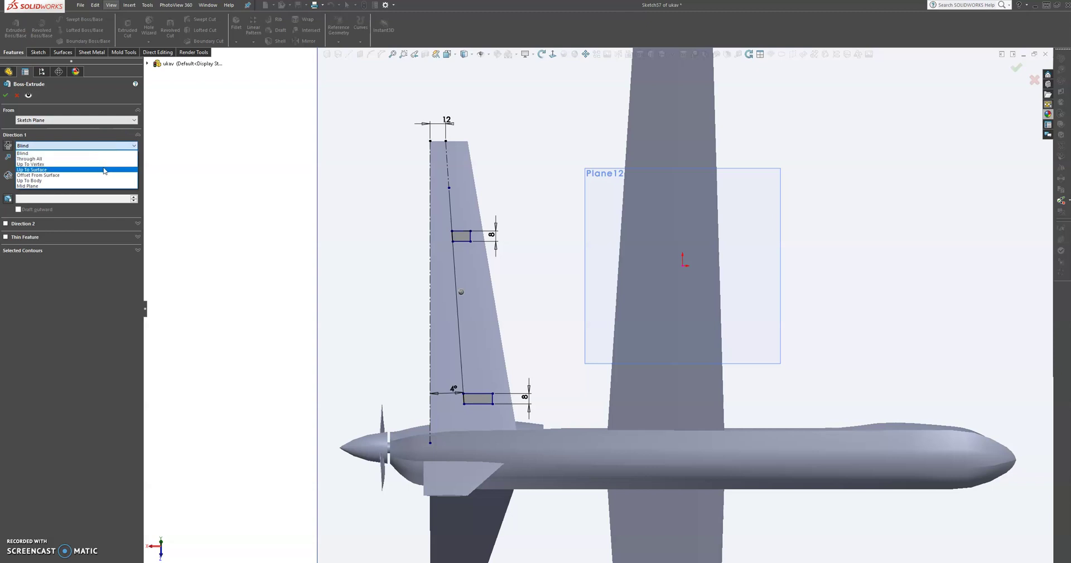
{"action": "left_click", "coordinate": [104, 171]}
{"action": "middle_click_drag", "start_coordinate": [406, 208], "coordinate": [458, 268]}
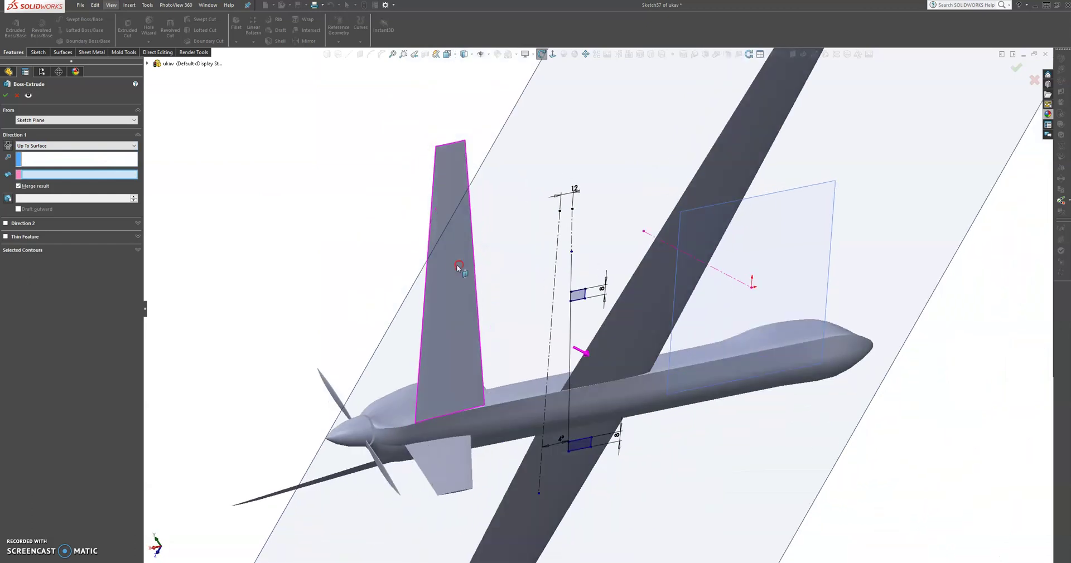
{"action": "left_click", "coordinate": [447, 185]}
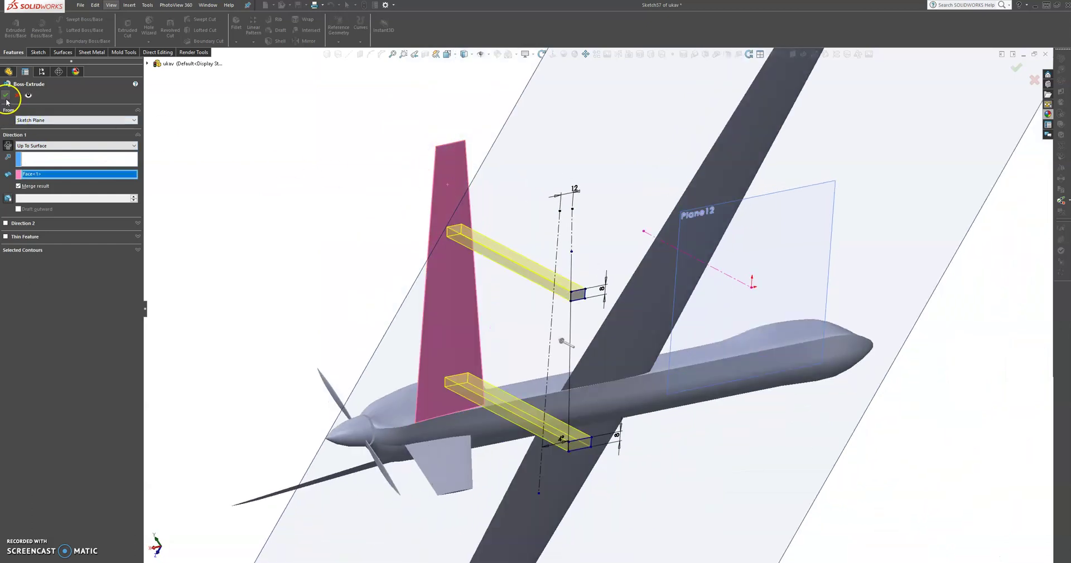
{"action": "key", "text": "Return"}
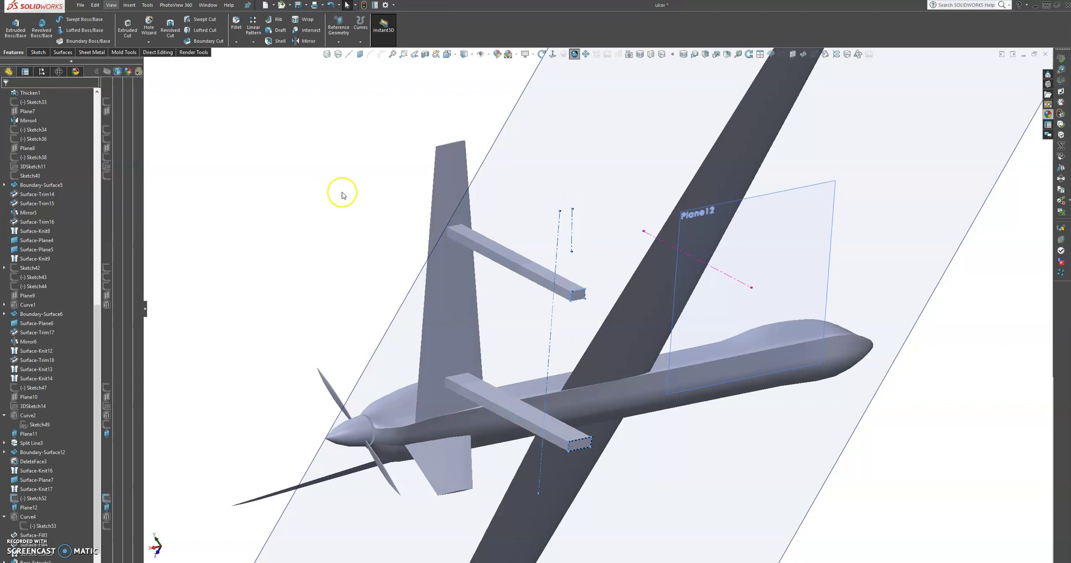
Step: Open a new sketch on the Right Plane, facing the plane squarely with the two extruded bars in sight
{"action": "middle_click_drag", "start_coordinate": [327, 196], "coordinate": [363, 267]}
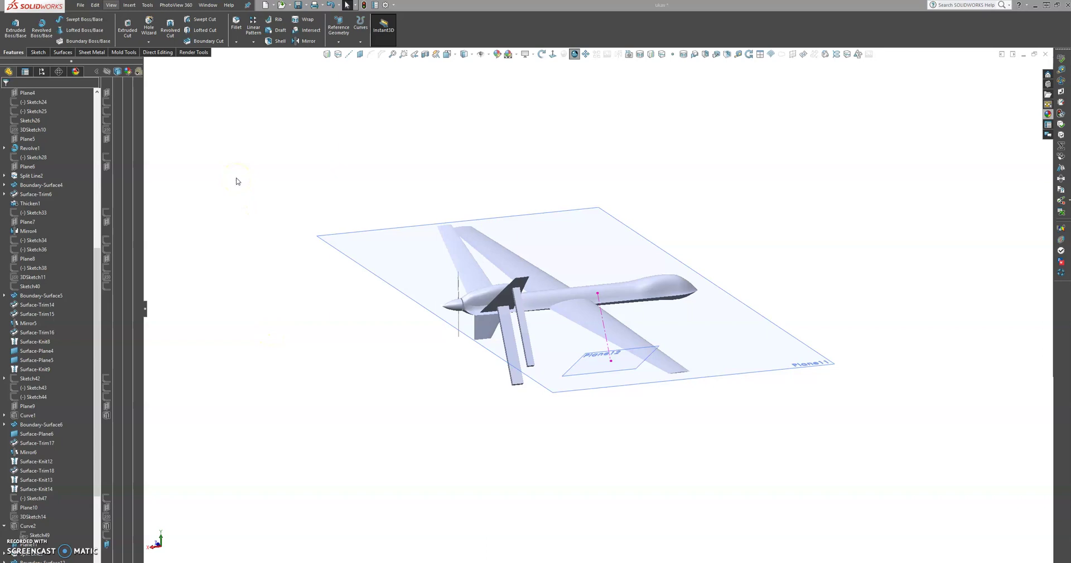
{"action": "scroll", "coordinate": [95, 162], "scroll_direction": "up", "scroll_amount": 10}
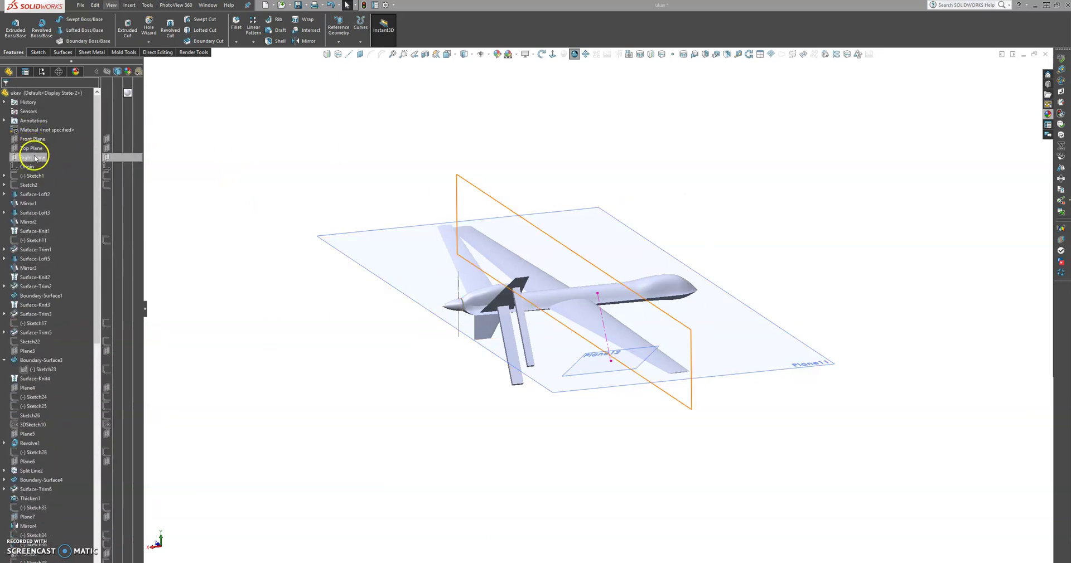
{"action": "left_click", "coordinate": [34, 158]}
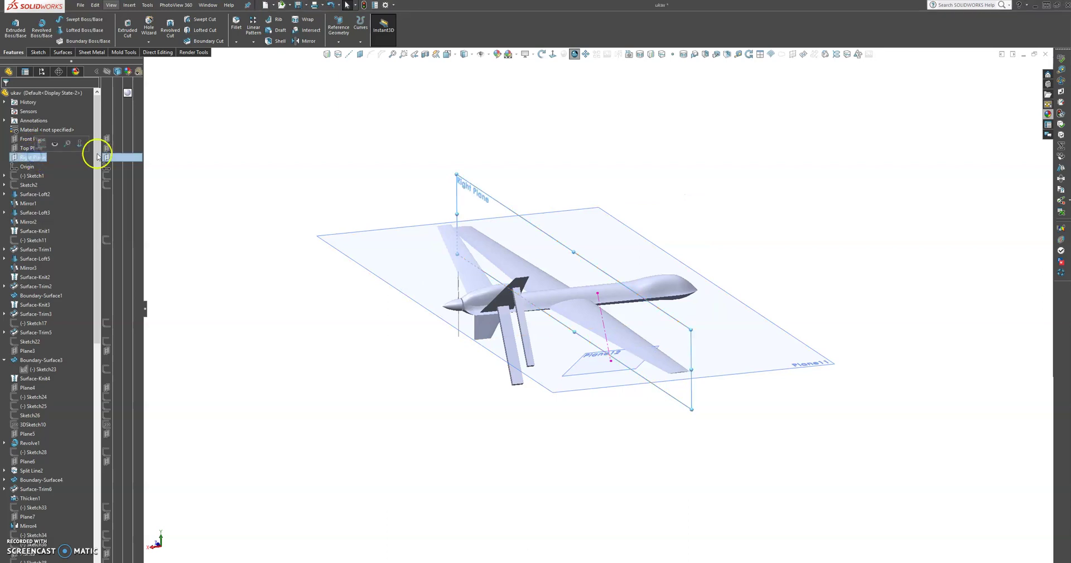
{"action": "left_click", "coordinate": [688, 167]}
{"action": "left_click", "coordinate": [35, 158]}
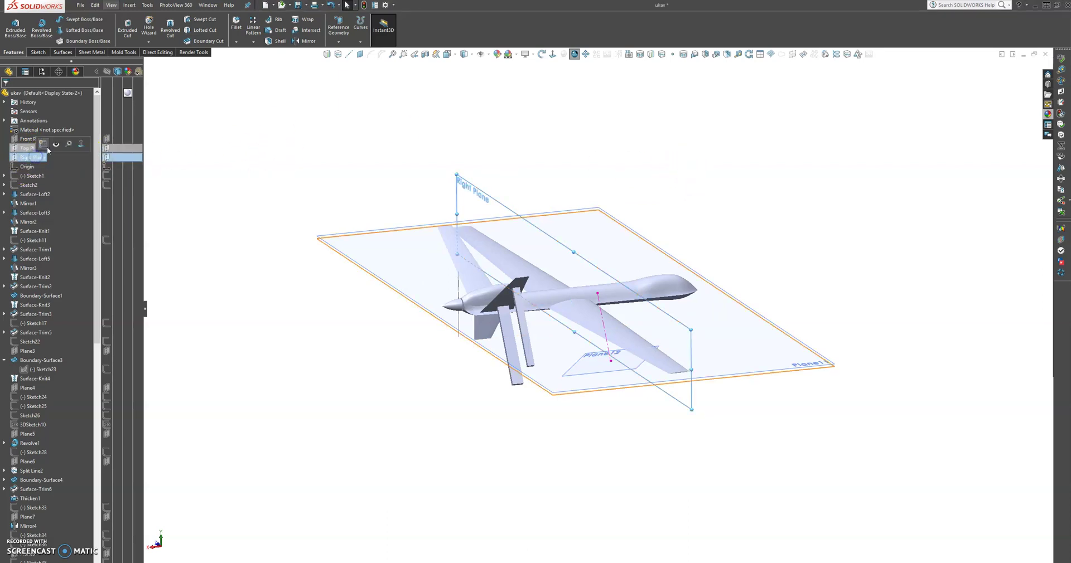
{"action": "left_click", "coordinate": [43, 145]}
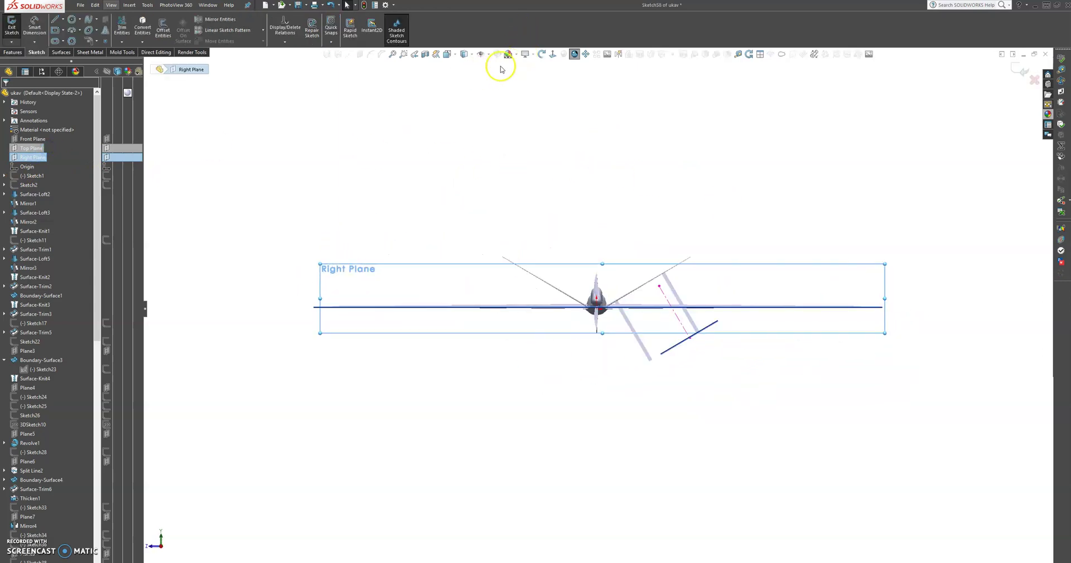
{"action": "left_click", "coordinate": [552, 54]}
{"action": "middle_click_drag", "start_coordinate": [550, 78], "coordinate": [293, 220]}
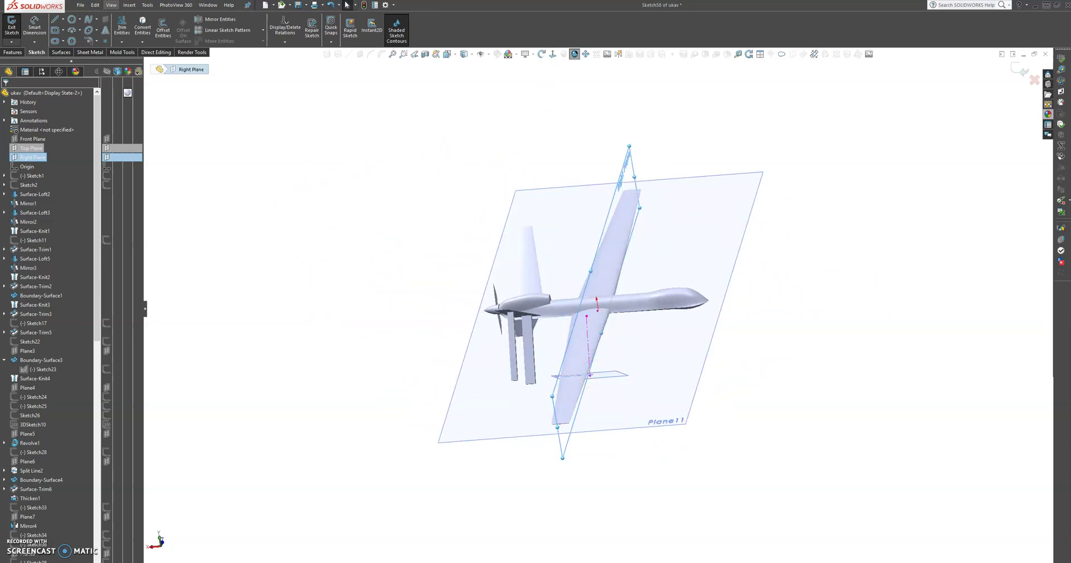
{"action": "left_click", "coordinate": [551, 54]}
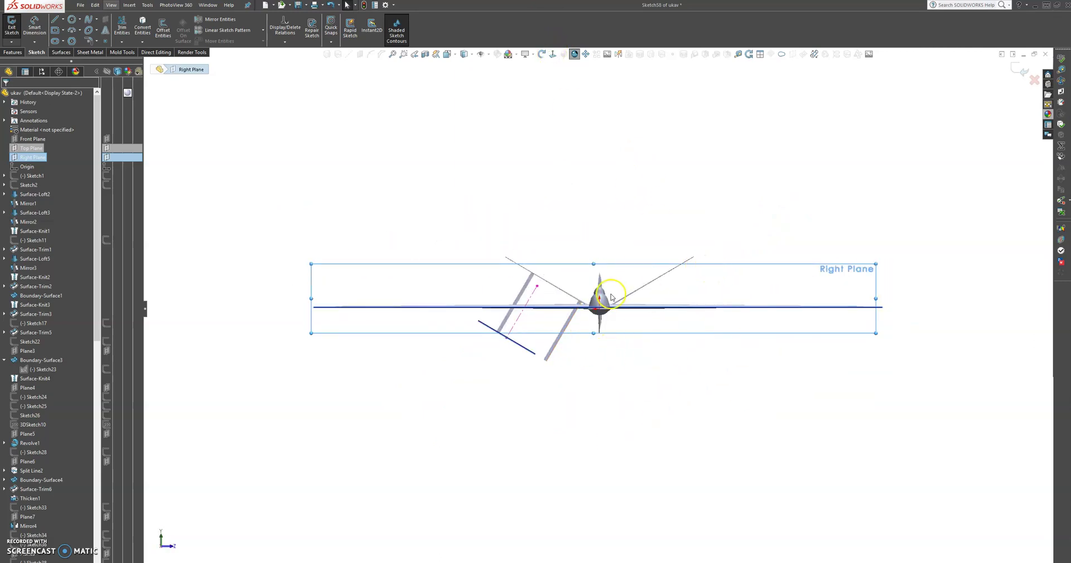
{"action": "scroll", "coordinate": [610, 294], "scroll_direction": "down", "scroll_amount": 5}
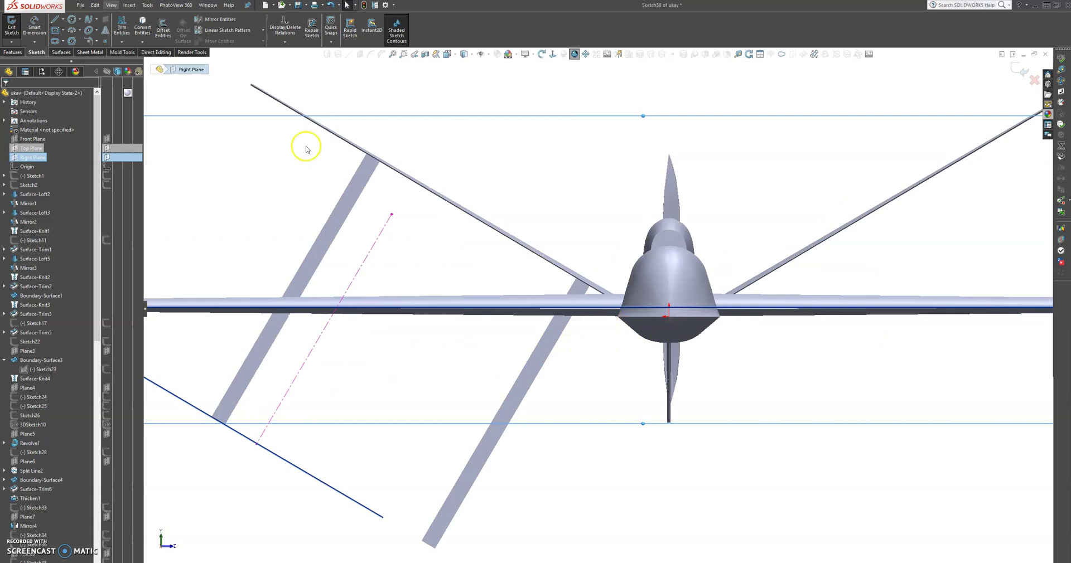
Step: Draw a closed four-sided line profile just below the tail fin, enclosing the protruding lengths of both extruded bars
{"action": "left_click", "coordinate": [54, 21]}
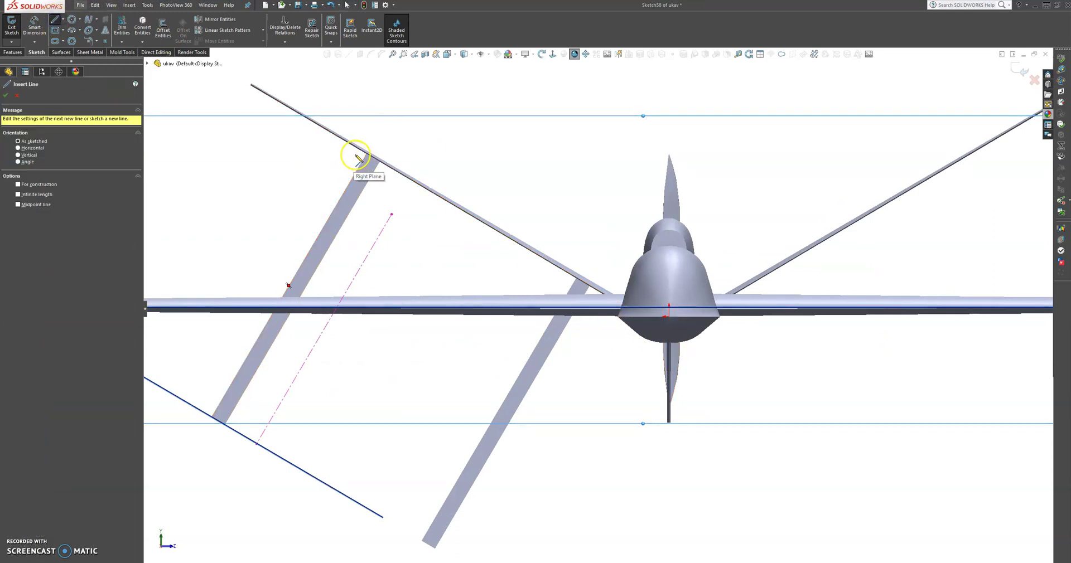
{"action": "left_click", "coordinate": [353, 155]}
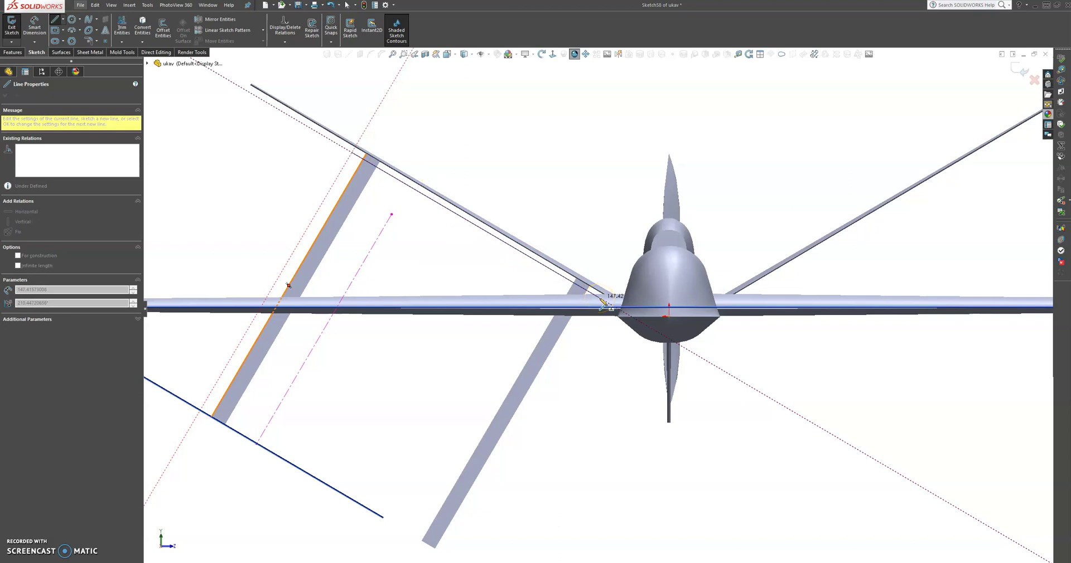
{"action": "left_click", "coordinate": [600, 299]}
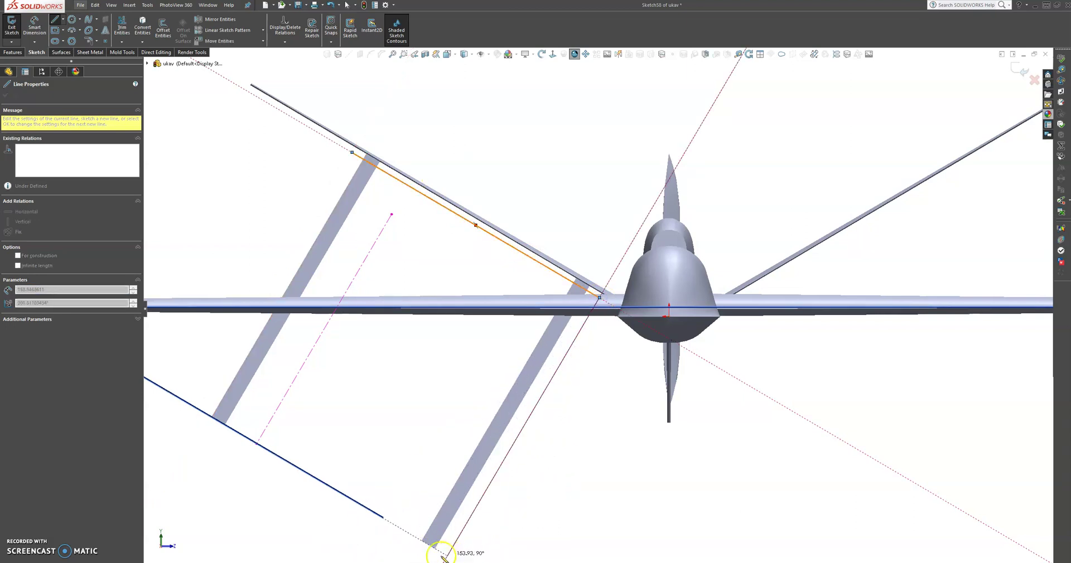
{"action": "left_click", "coordinate": [438, 557]}
{"action": "left_click", "coordinate": [168, 424]}
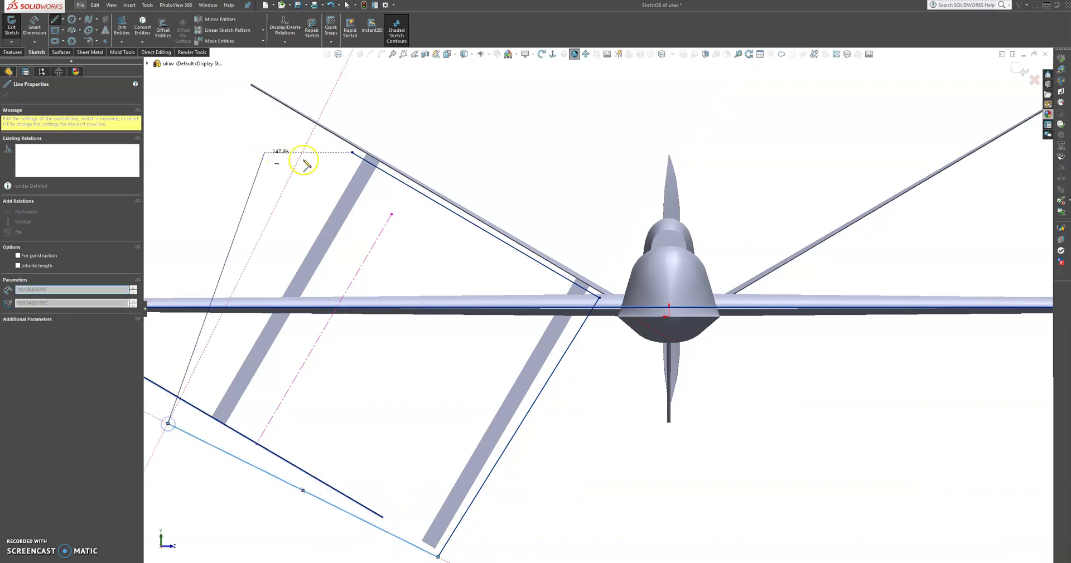
{"action": "left_click", "coordinate": [352, 152]}
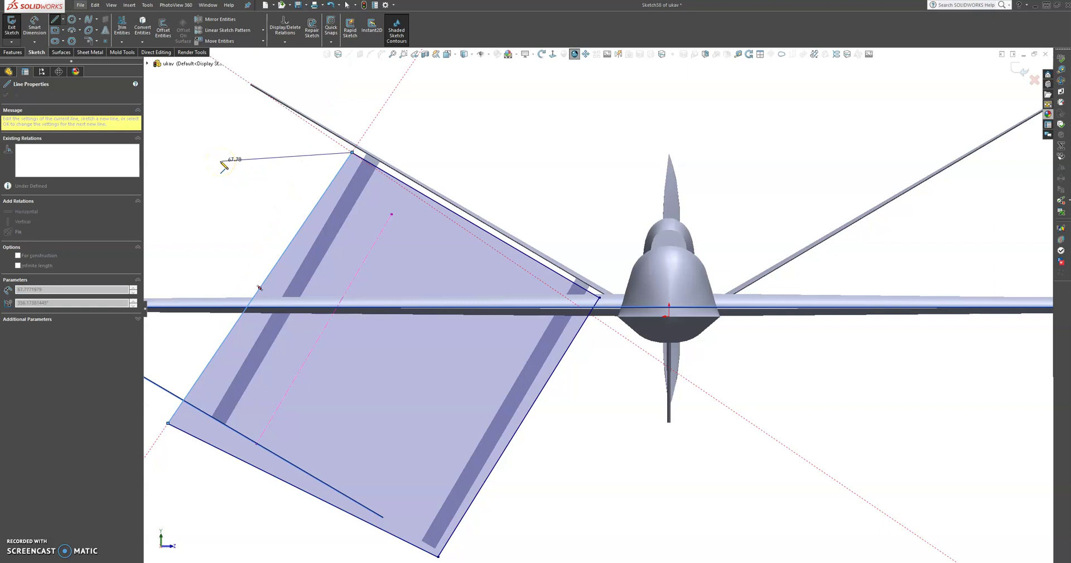
{"action": "key", "text": "Escape"}
Step: Try to cut away the protruding bars with a reversed blind extruded cut of the profile past the tail, and undo the cut
{"action": "middle_click_drag", "start_coordinate": [447, 342], "coordinate": [501, 304]}
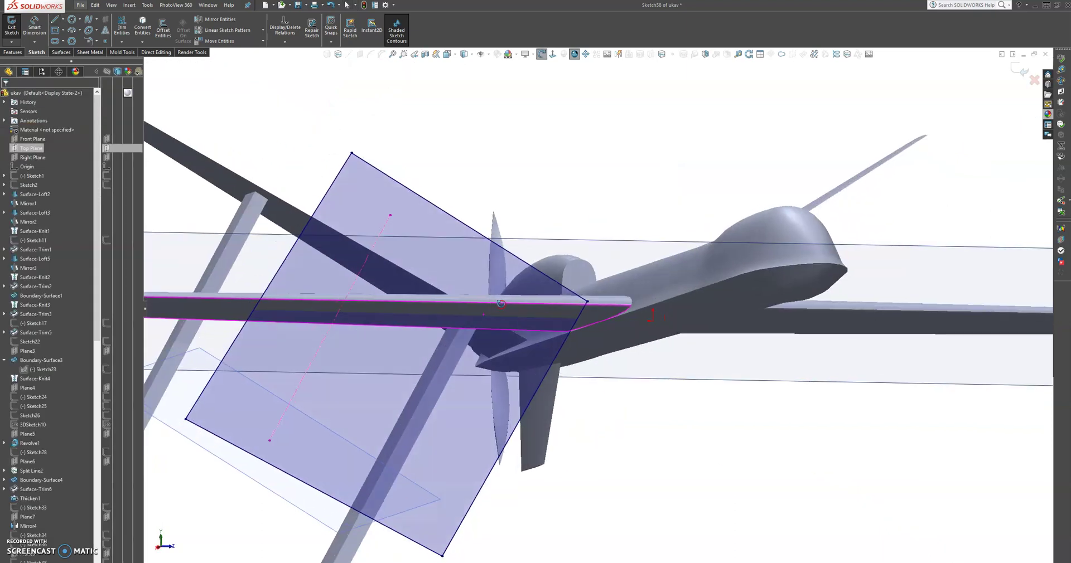
{"action": "key", "text": "ctrl+8"}
{"action": "middle_click_drag", "start_coordinate": [597, 381], "coordinate": [558, 361]}
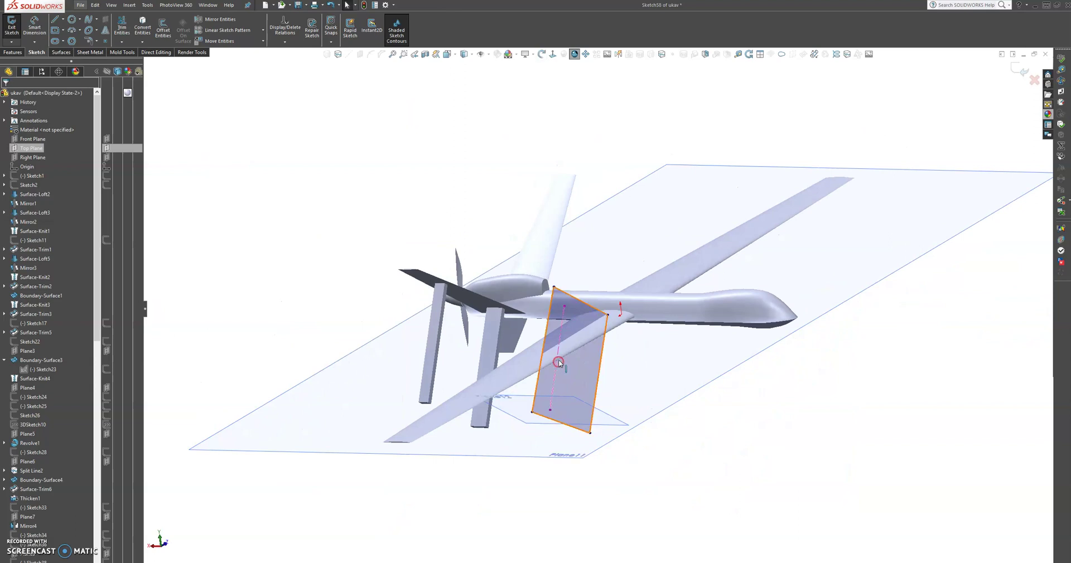
{"action": "scroll", "coordinate": [558, 361], "scroll_direction": "down", "scroll_amount": 3}
{"action": "middle_click_drag", "start_coordinate": [571, 336], "coordinate": [624, 314]}
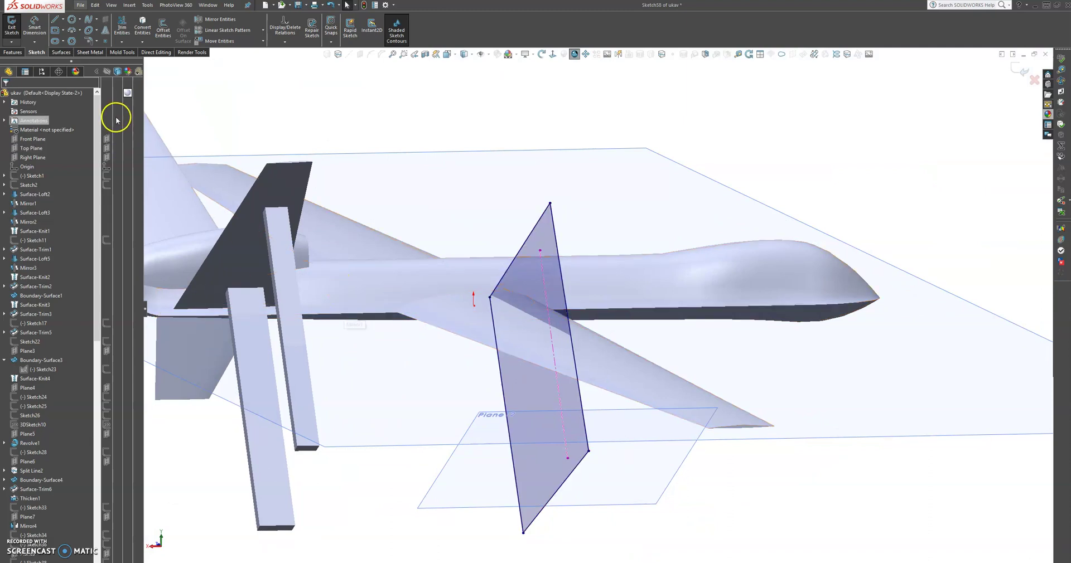
{"action": "left_click", "coordinate": [8, 53]}
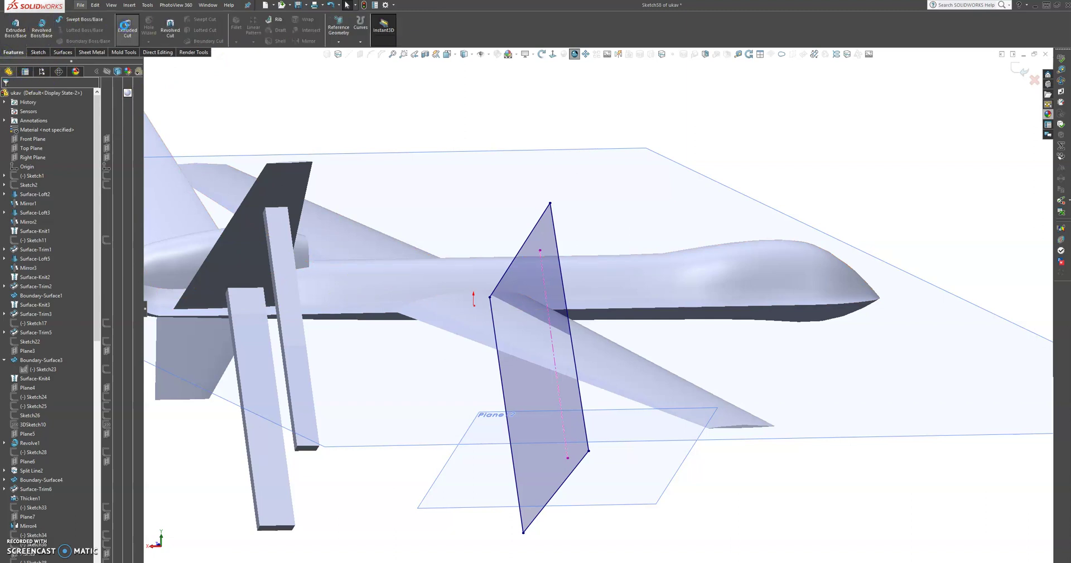
{"action": "left_click", "coordinate": [127, 27]}
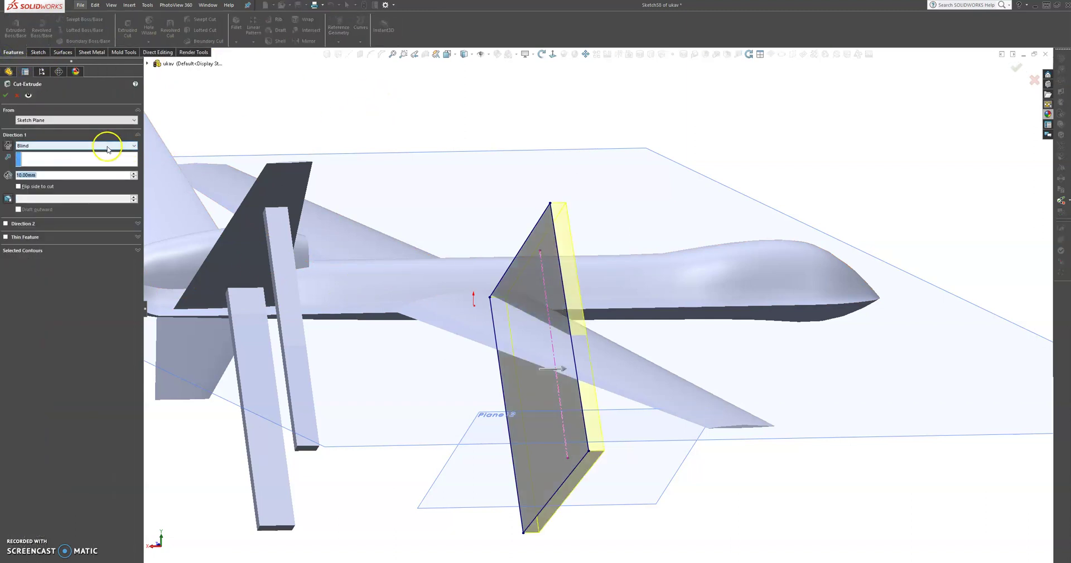
{"action": "left_click", "coordinate": [6, 148]}
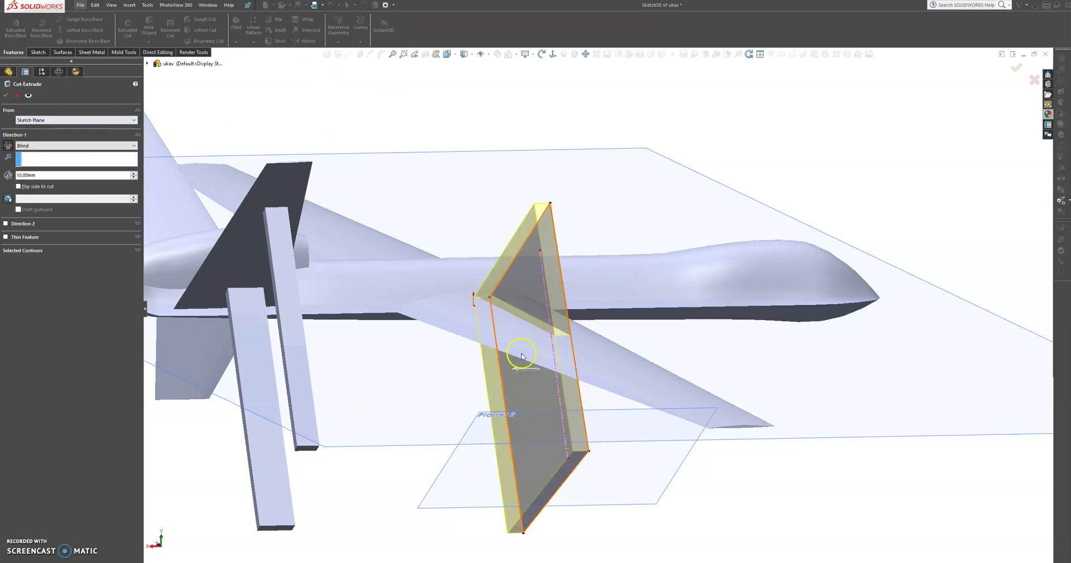
{"action": "left_click_drag", "start_coordinate": [514, 375], "coordinate": [169, 378]}
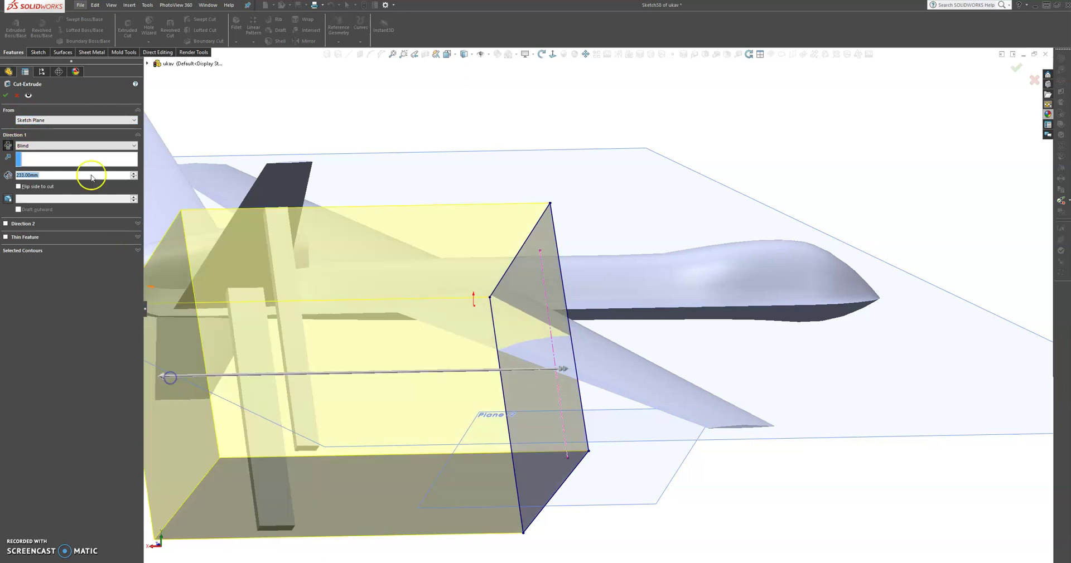
{"action": "left_click", "coordinate": [6, 96]}
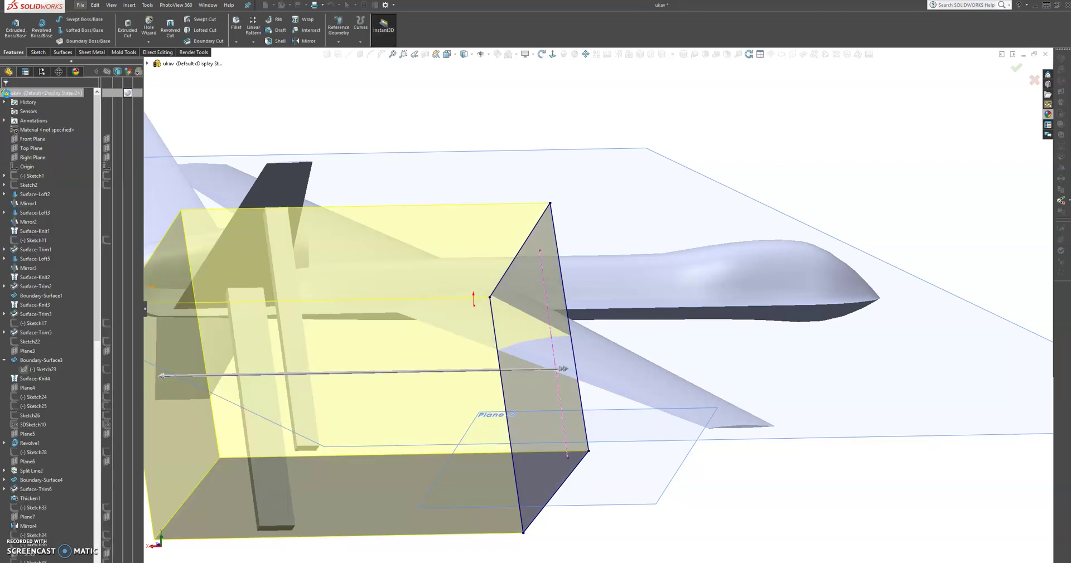
{"action": "left_click", "coordinate": [118, 85]}
{"action": "left_click", "coordinate": [484, 86]}
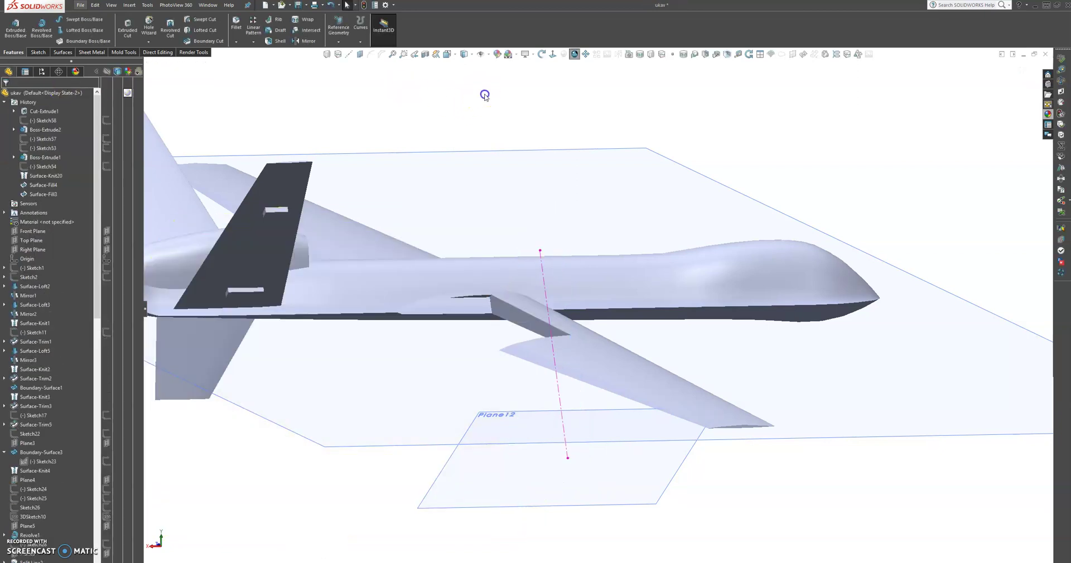
{"action": "mouse_move", "coordinate": [490, 203]}
{"action": "middle_mouse_down"}
{"action": "mouse_move", "coordinate": [466, 227]}
{"action": "mouse_move", "coordinate": [478, 194]}
{"action": "middle_mouse_up"}
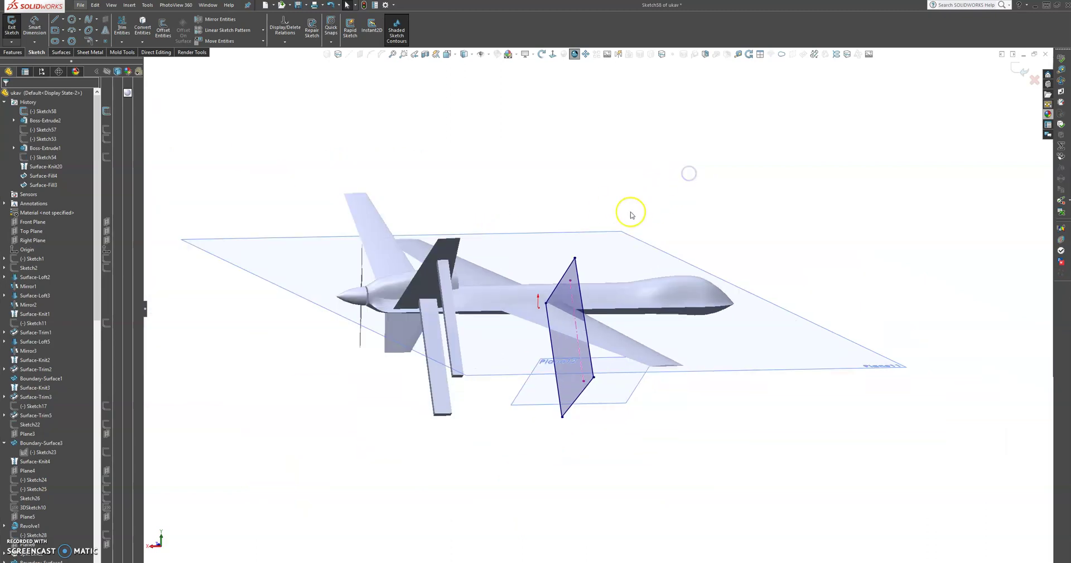
Step: Show the Right Plane in the model and exit the four-sided profile sketch
{"action": "middle_click_drag", "start_coordinate": [563, 265], "coordinate": [514, 282]}
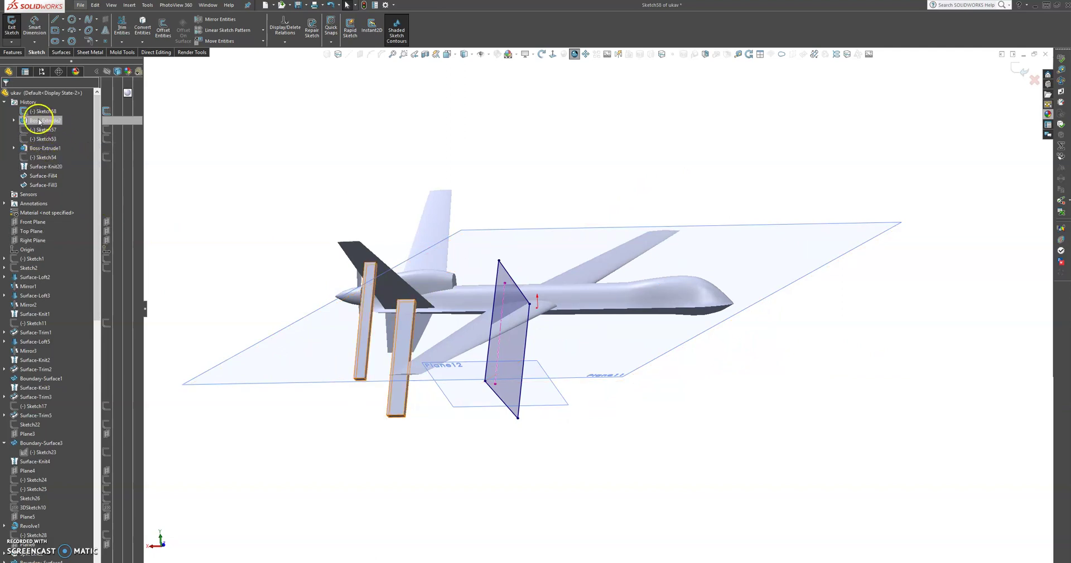
{"action": "left_click", "coordinate": [32, 240]}
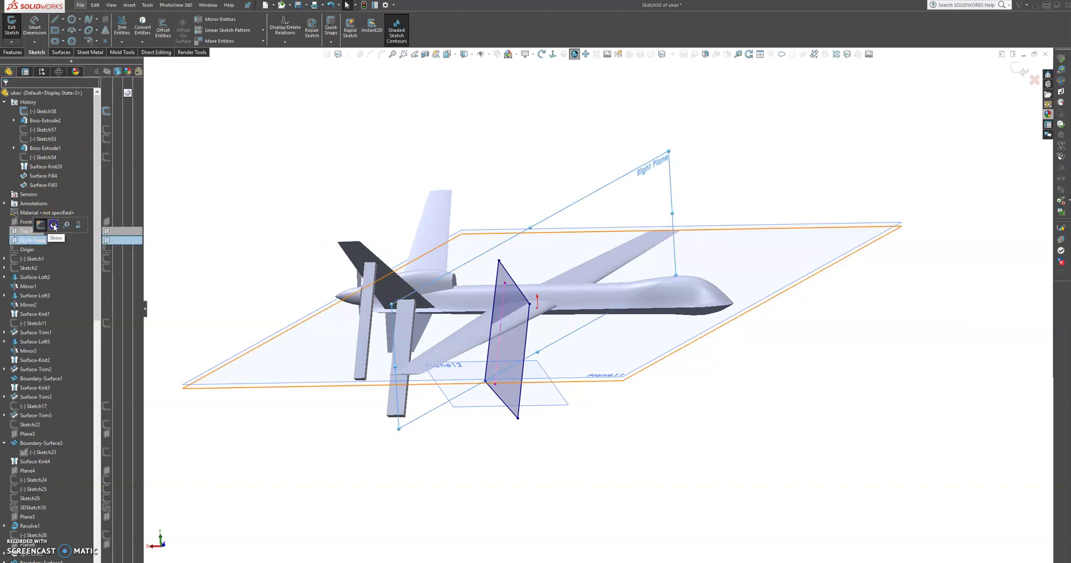
{"action": "left_click", "coordinate": [54, 226]}
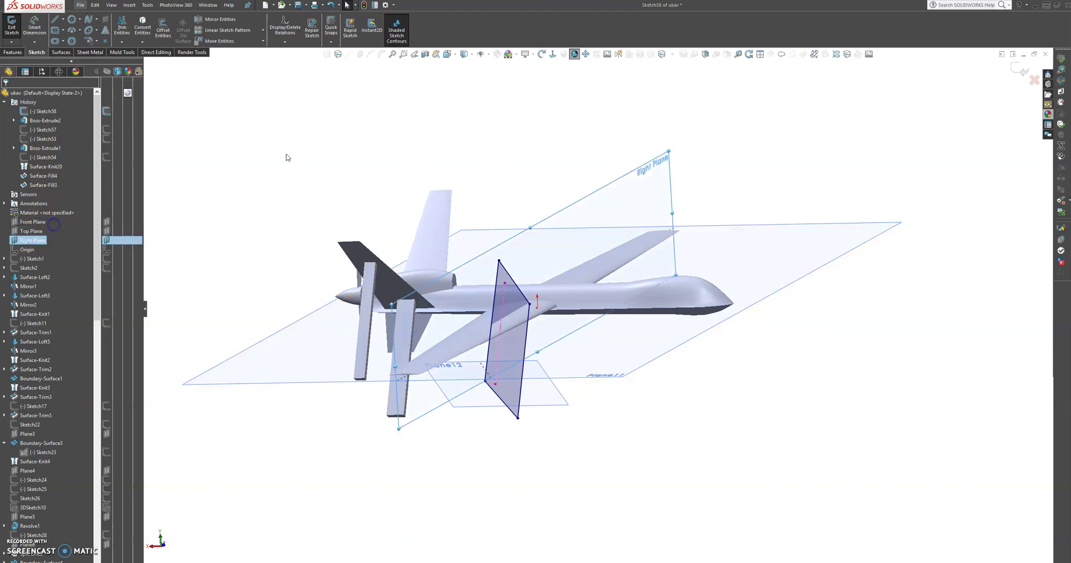
{"action": "left_click", "coordinate": [1021, 71]}
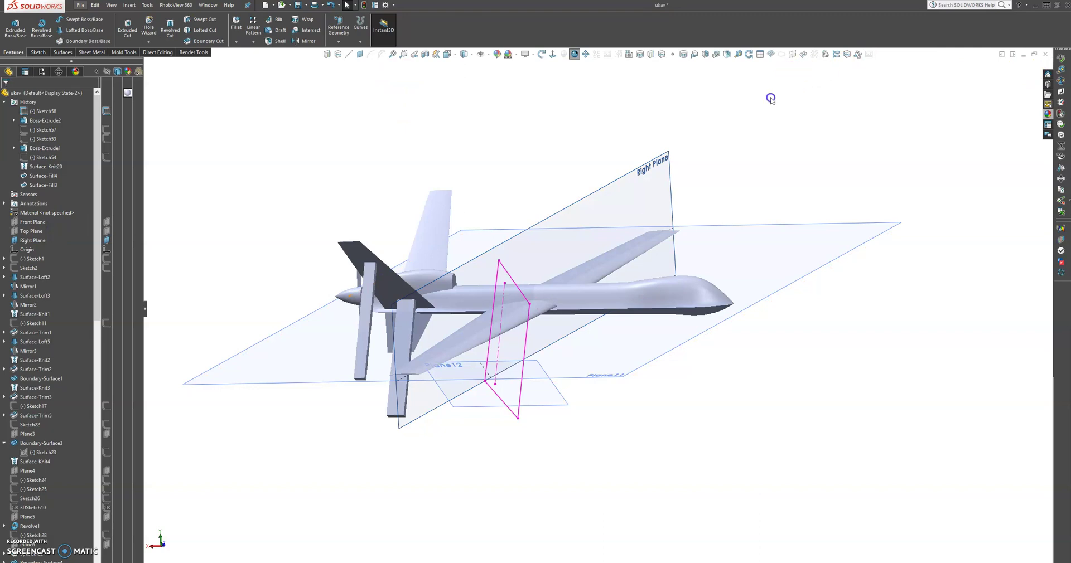
Step: Create a reference plane offset 75 mm from the Right Plane toward the tail, and hide the Right Plane
{"action": "left_click", "coordinate": [357, 55]}
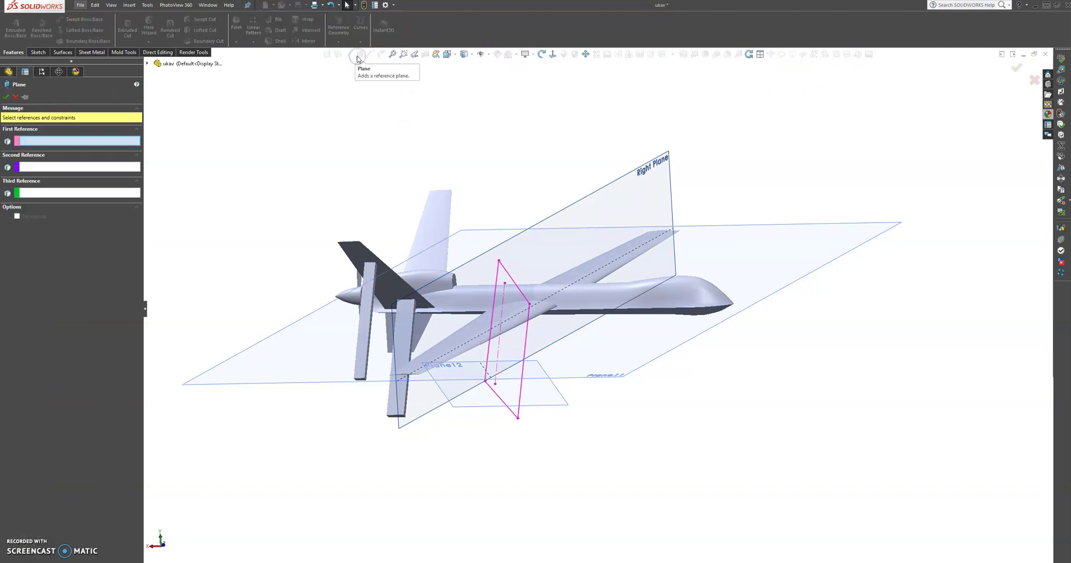
{"action": "left_click", "coordinate": [633, 187]}
{"action": "middle_click_drag", "start_coordinate": [502, 161], "coordinate": [532, 154]}
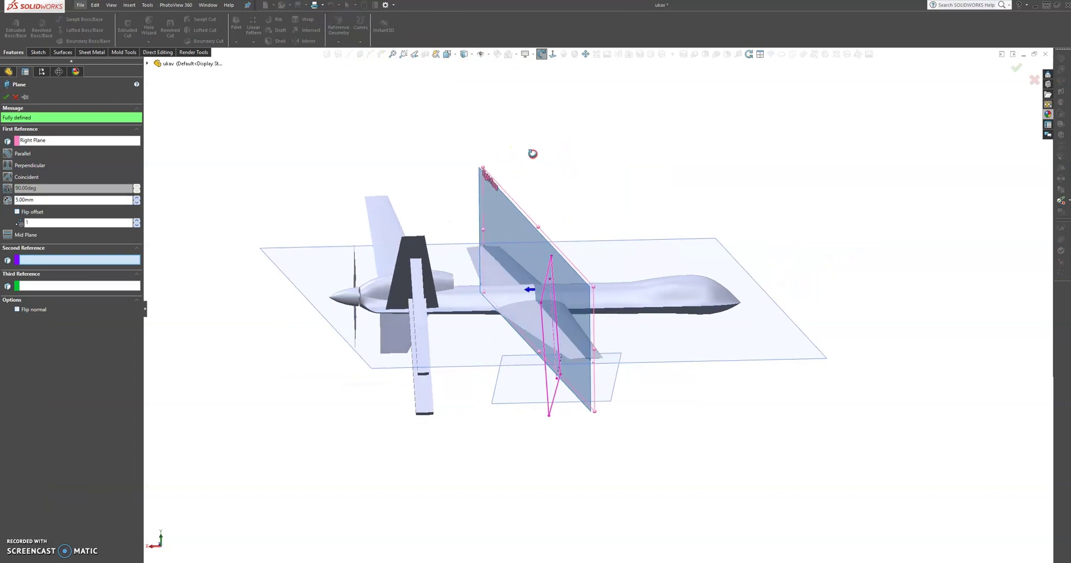
{"action": "left_click", "coordinate": [135, 198]}
{"action": "left_click", "coordinate": [135, 198]}
{"action": "left_click", "coordinate": [136, 198]}
{"action": "left_click", "coordinate": [135, 198]}
{"action": "left_click", "coordinate": [135, 198]}
{"action": "left_click", "coordinate": [136, 198]}
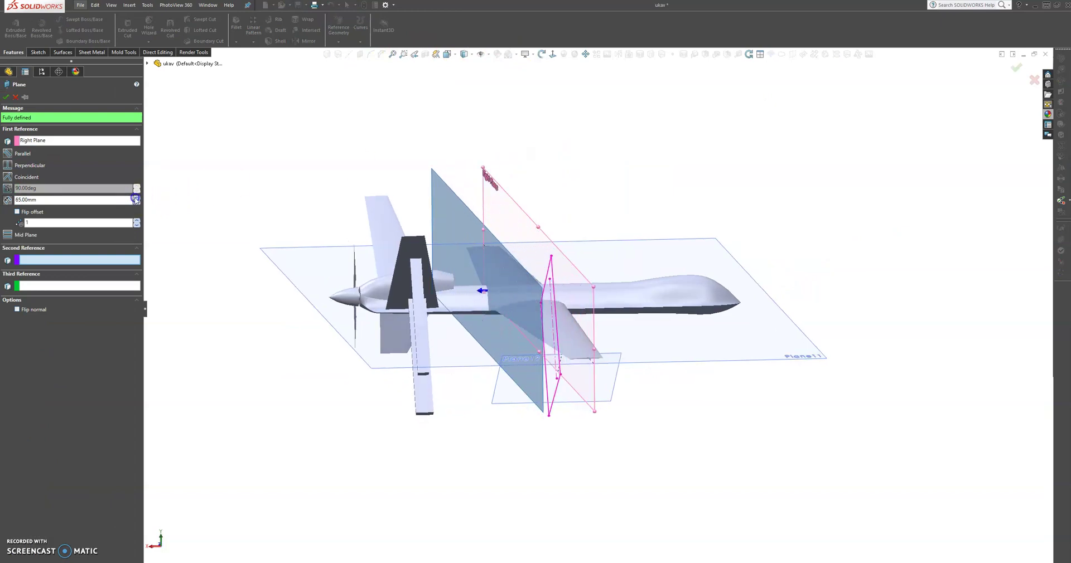
{"action": "left_click", "coordinate": [136, 198]}
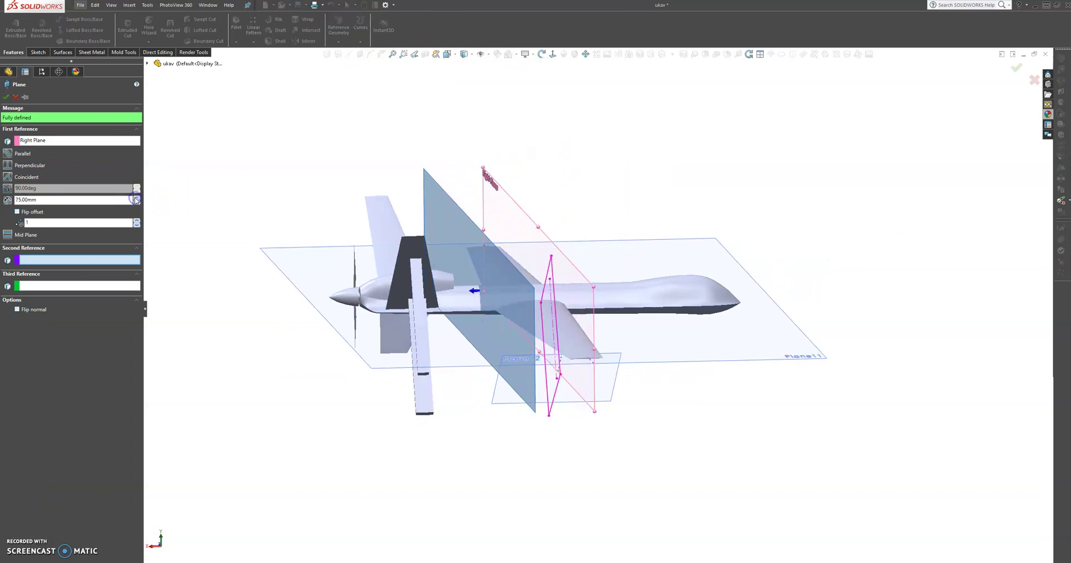
{"action": "left_click", "coordinate": [6, 97]}
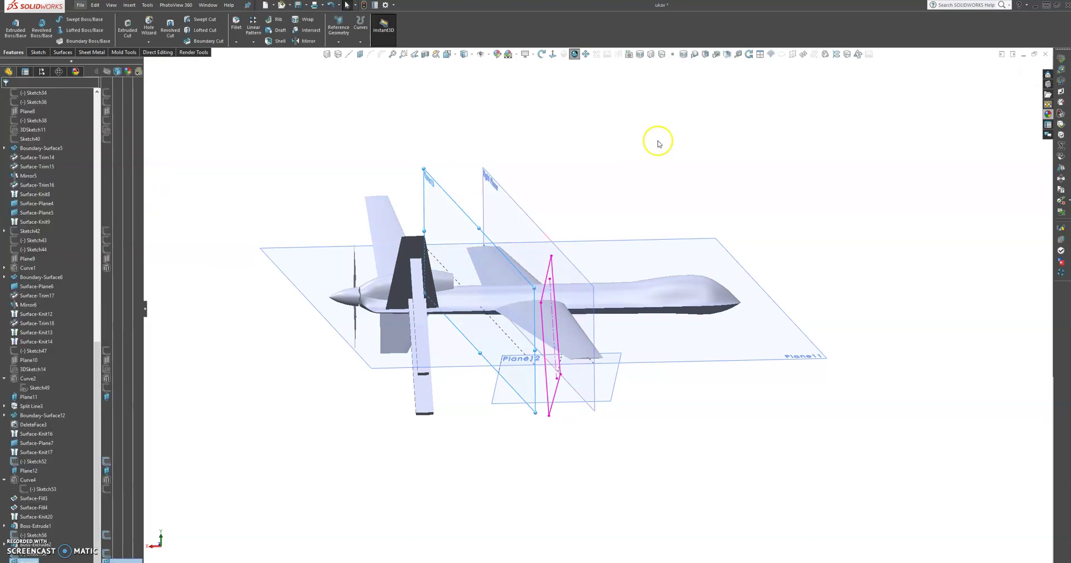
{"action": "left_click", "coordinate": [510, 200]}
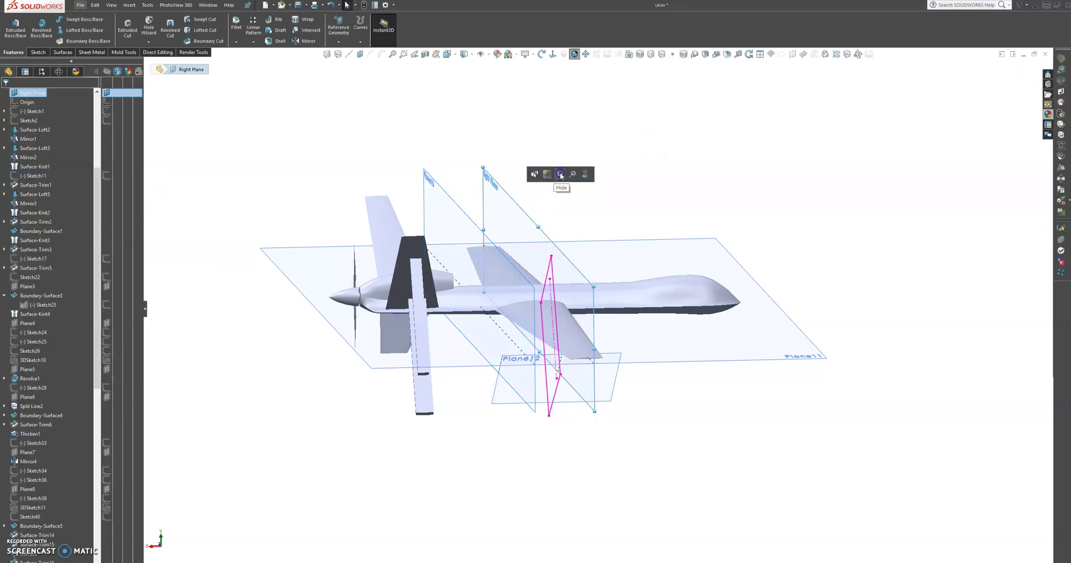
{"action": "left_click", "coordinate": [561, 175]}
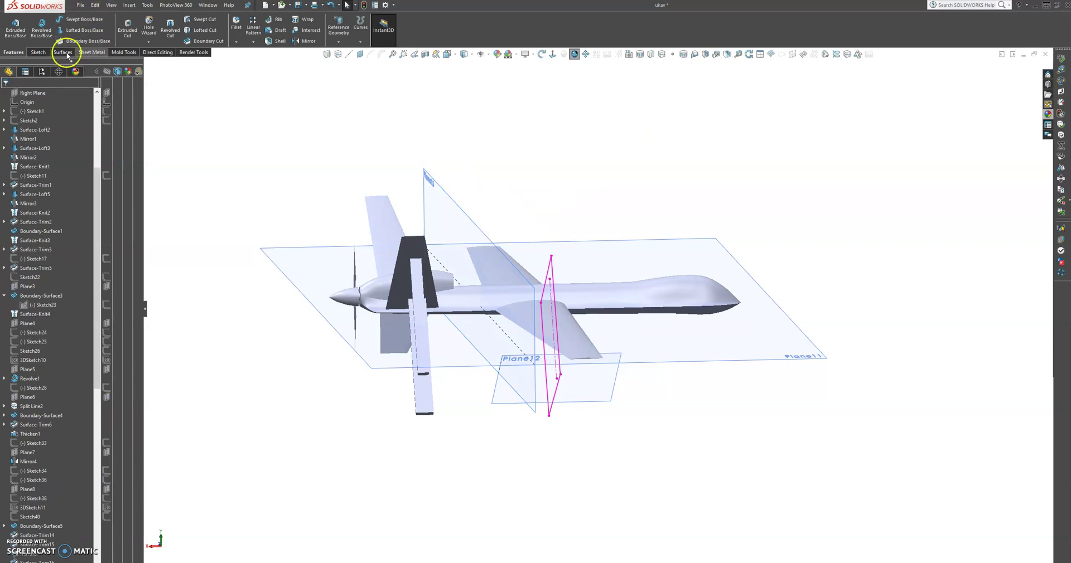
{"action": "left_click", "coordinate": [38, 52]}
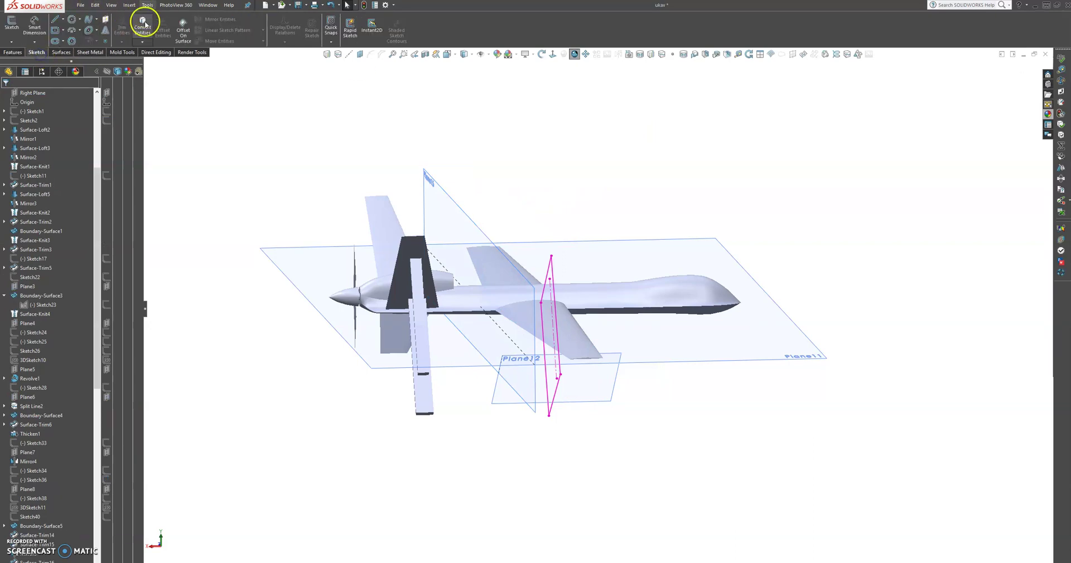
{"action": "left_click", "coordinate": [553, 286]}
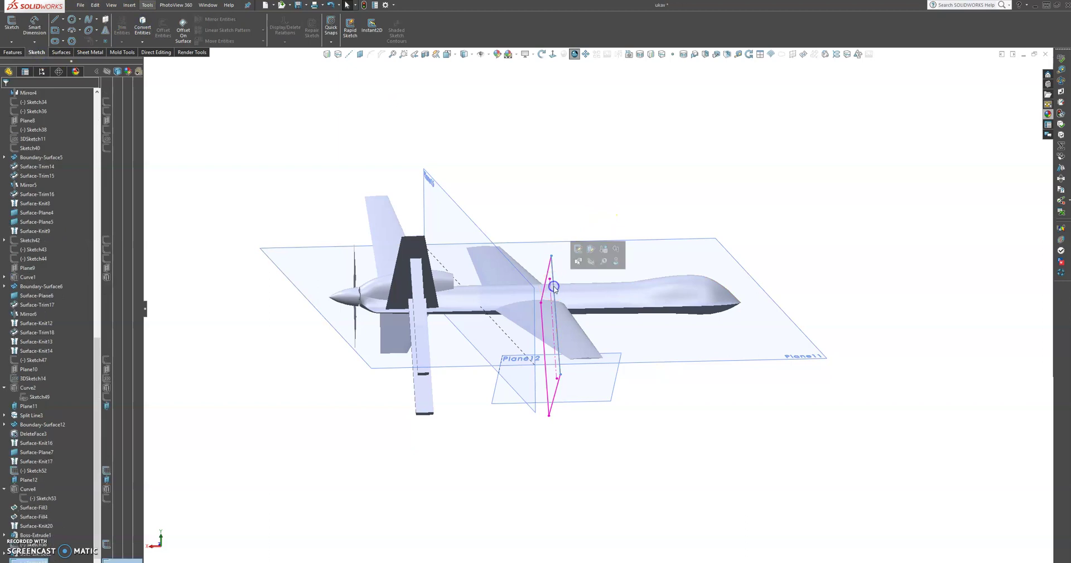
{"action": "left_click", "coordinate": [547, 286]}
{"action": "left_click", "coordinate": [540, 325]}
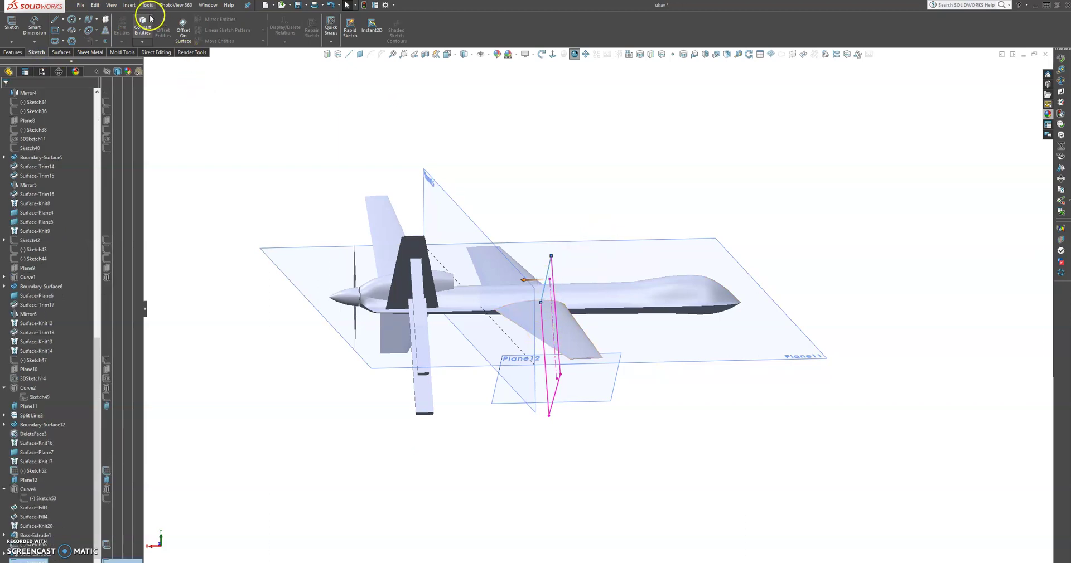
{"action": "left_click", "coordinate": [549, 283]}
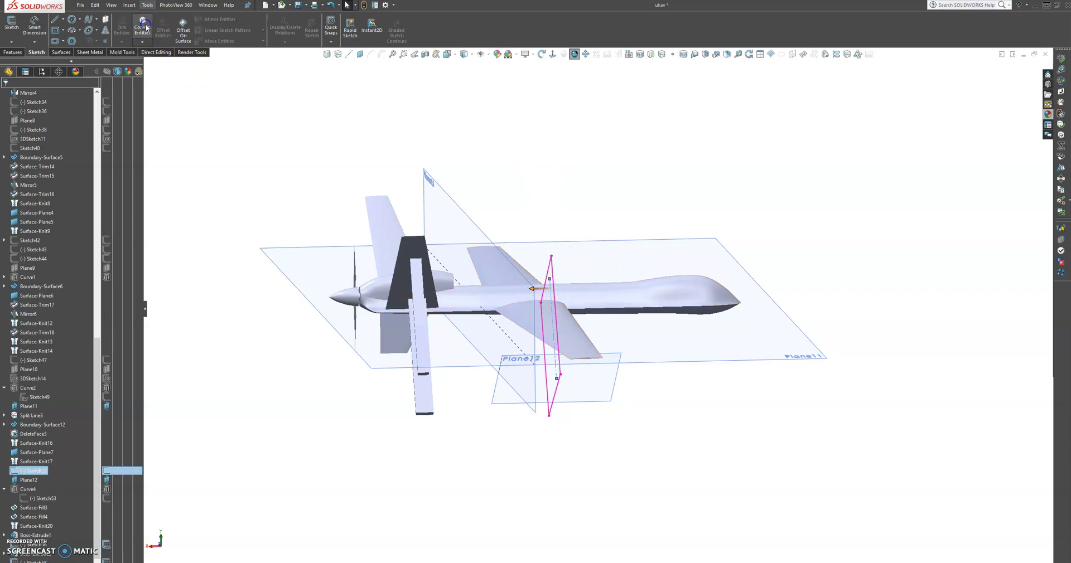
Step: Convert the four lines of the existing cutting profile into a new sketch on Plane15, and exit the sketch
{"action": "left_click", "coordinate": [442, 205]}
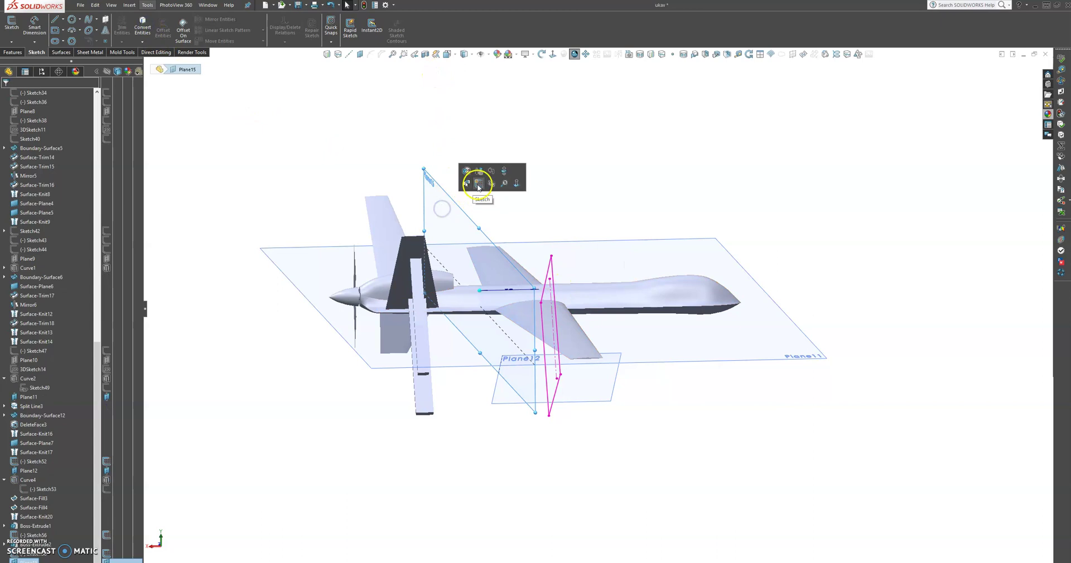
{"action": "left_click", "coordinate": [478, 187]}
{"action": "mouse_move", "coordinate": [679, 277]}
{"action": "middle_mouse_down"}
{"action": "mouse_move", "coordinate": [612, 304]}
{"action": "mouse_move", "coordinate": [621, 306]}
{"action": "middle_mouse_up"}
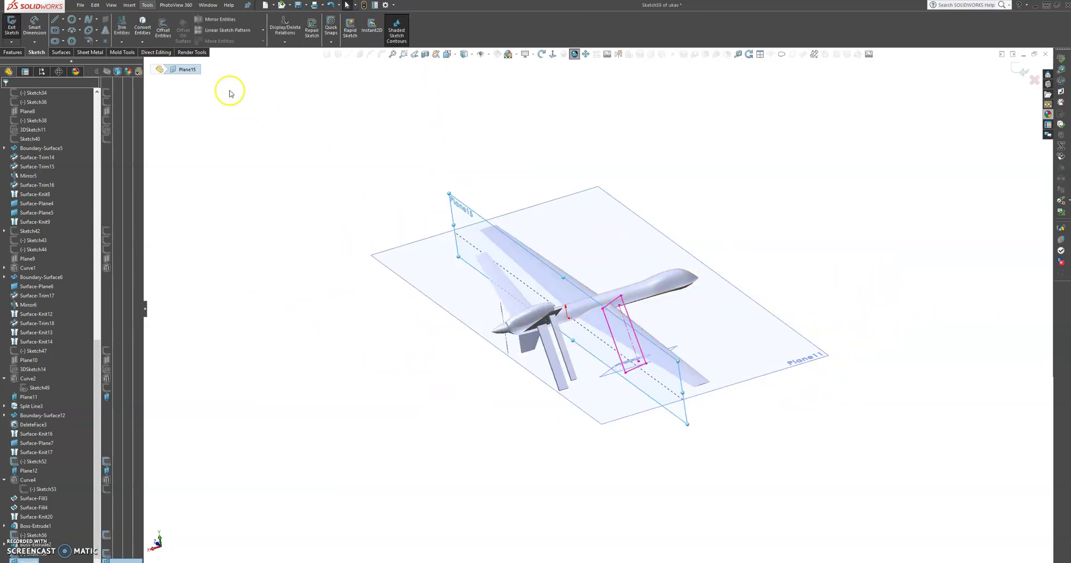
{"action": "left_click", "coordinate": [142, 27]}
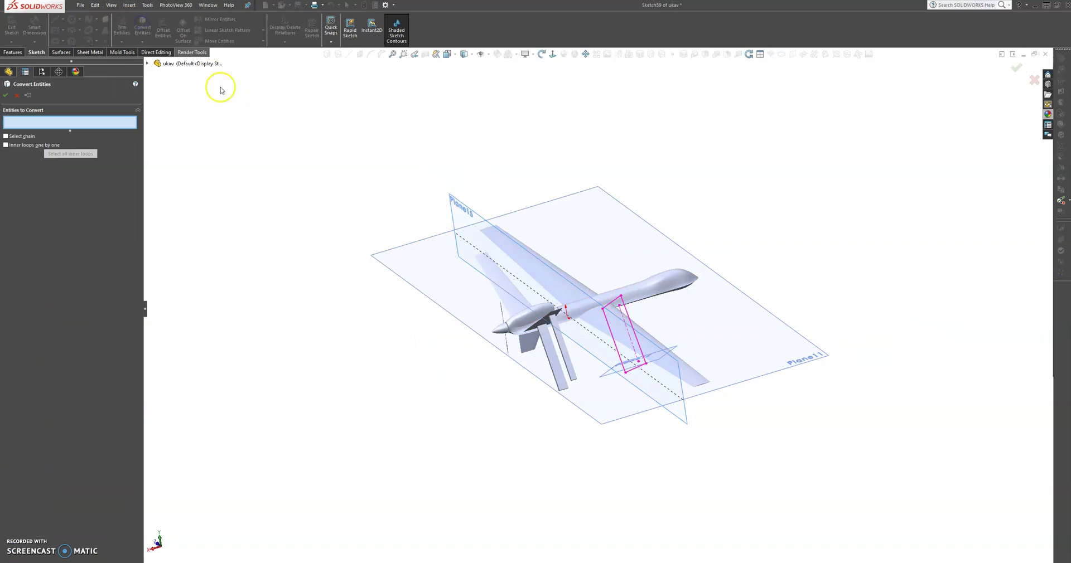
{"action": "left_click", "coordinate": [625, 310]}
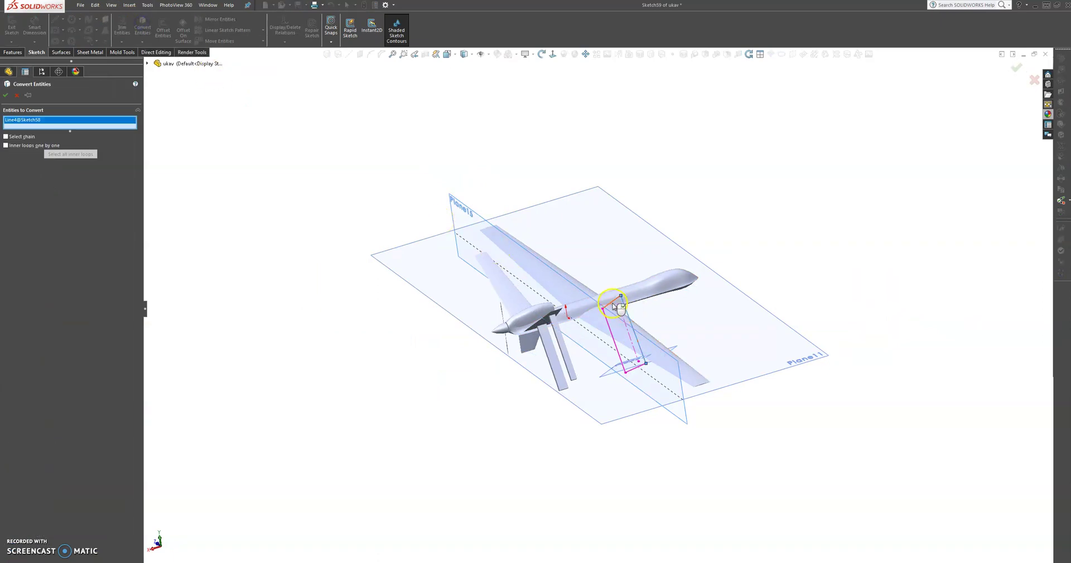
{"action": "left_click", "coordinate": [613, 303]}
{"action": "left_click", "coordinate": [612, 333]}
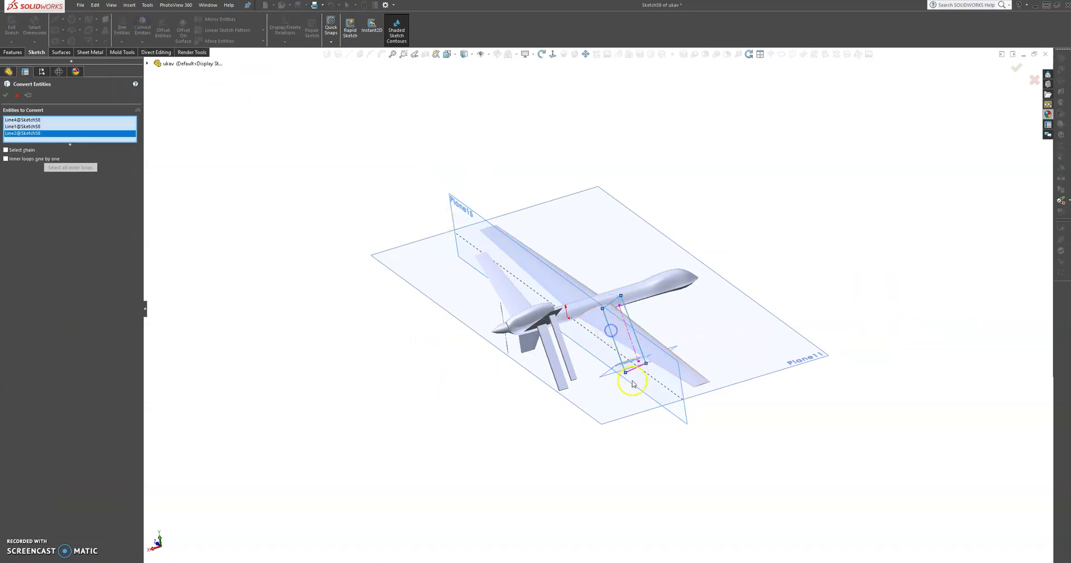
{"action": "left_click", "coordinate": [637, 371]}
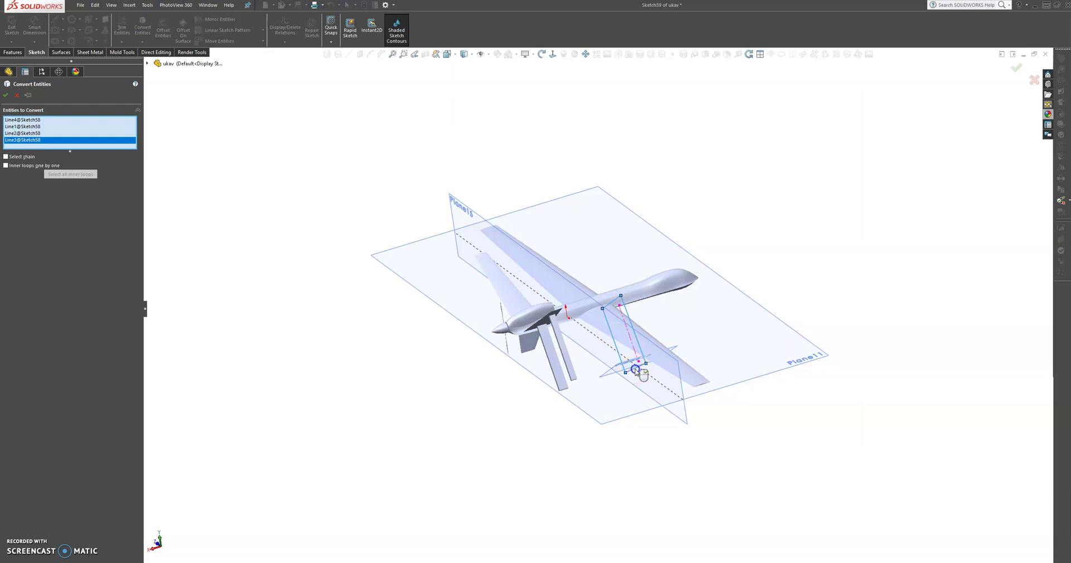
{"action": "left_click", "coordinate": [3, 93]}
{"action": "middle_click_drag", "start_coordinate": [697, 254], "coordinate": [674, 233]}
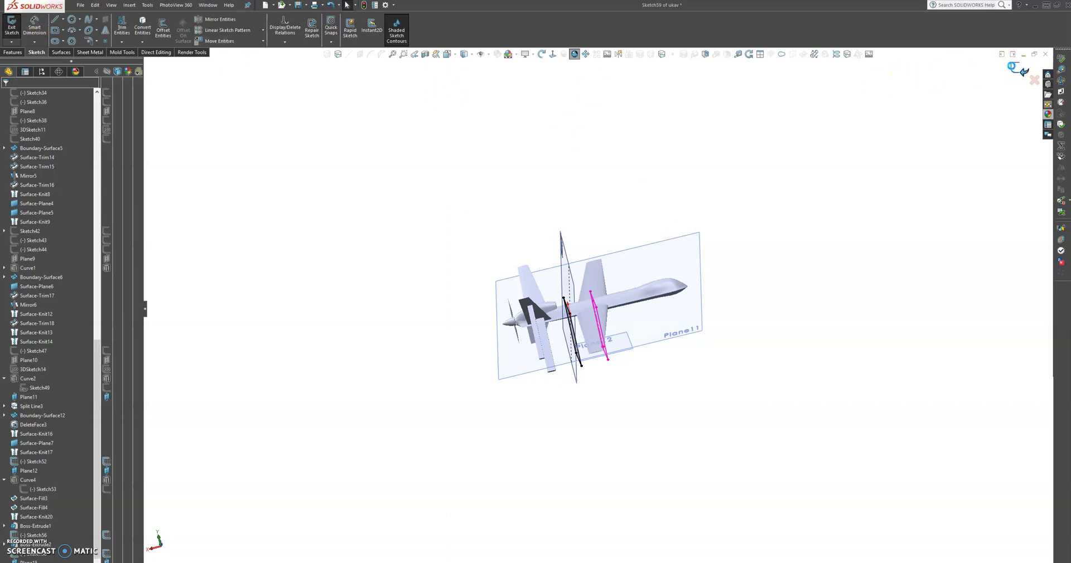
{"action": "left_click", "coordinate": [1011, 66]}
Step: Hide the original four-sided profile sketch, keeping the converted copy on the offset plane in view
{"action": "mouse_move", "coordinate": [731, 162]}
{"action": "middle_mouse_down"}
{"action": "mouse_move", "coordinate": [684, 340]}
{"action": "mouse_move", "coordinate": [660, 318]}
{"action": "mouse_move", "coordinate": [617, 374]}
{"action": "middle_mouse_up"}
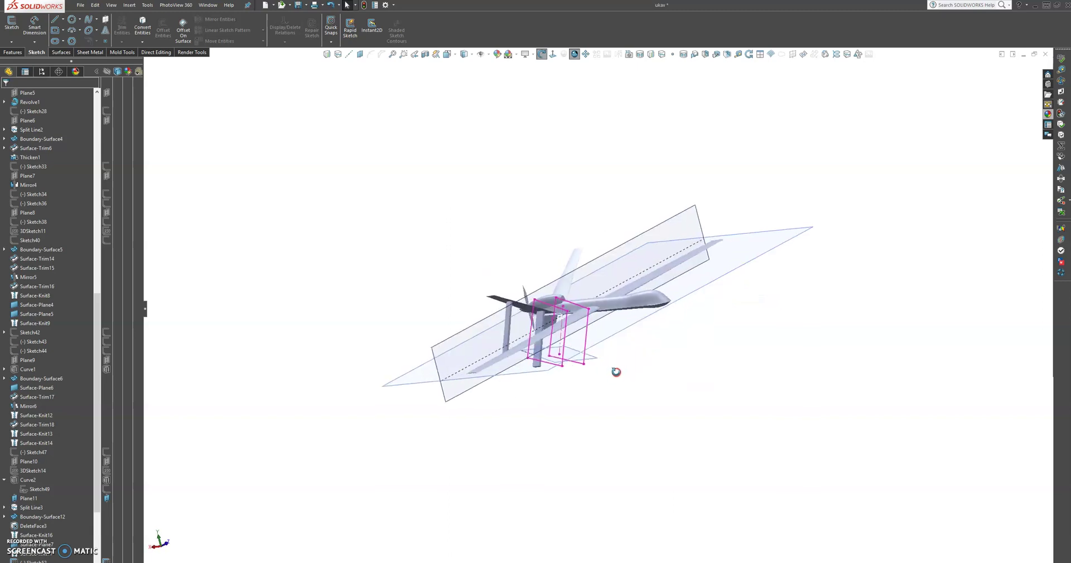
{"action": "right_click", "coordinate": [587, 343]}
{"action": "left_click", "coordinate": [609, 332]}
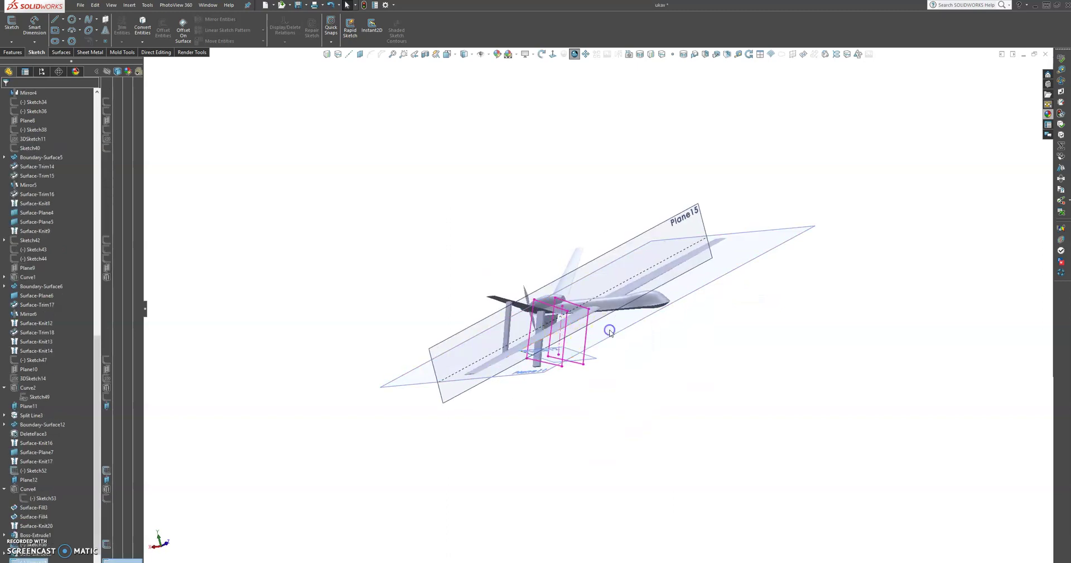
{"action": "middle_click_drag", "start_coordinate": [614, 401], "coordinate": [580, 335]}
{"action": "scroll", "coordinate": [580, 336], "scroll_direction": "down", "scroll_amount": 5}
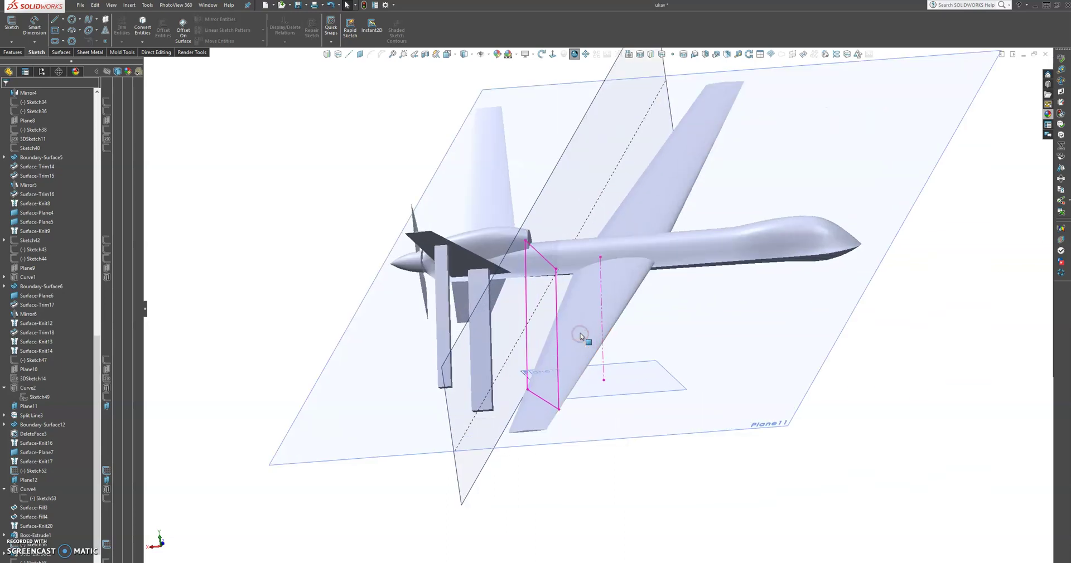
Step: Try to cut away the protruding bars with a reversed 233 mm blind extruded cut of the converted profile
{"action": "left_click", "coordinate": [14, 53]}
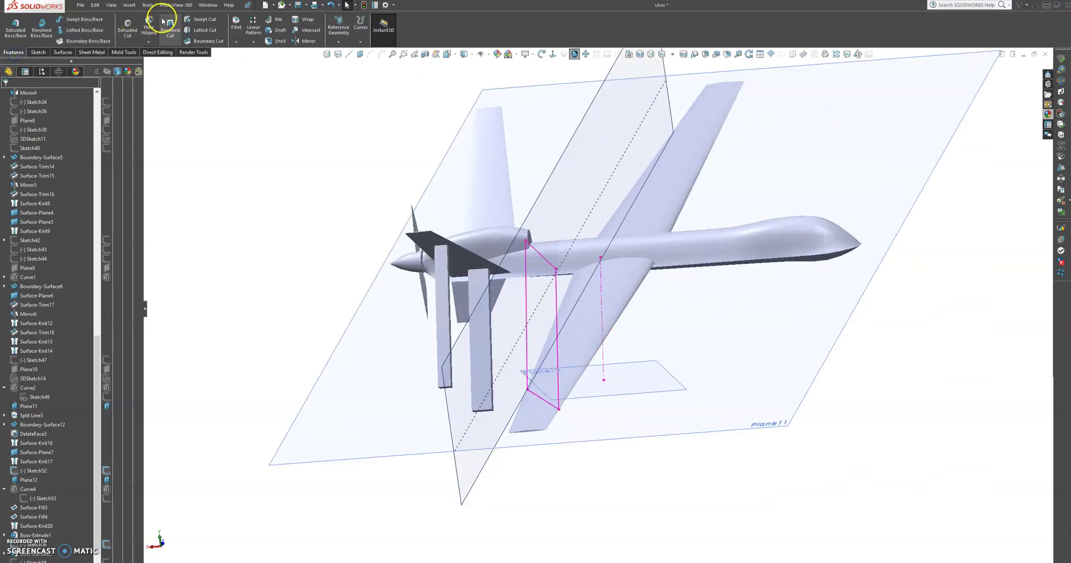
{"action": "left_click", "coordinate": [133, 26]}
{"action": "left_click", "coordinate": [541, 289]}
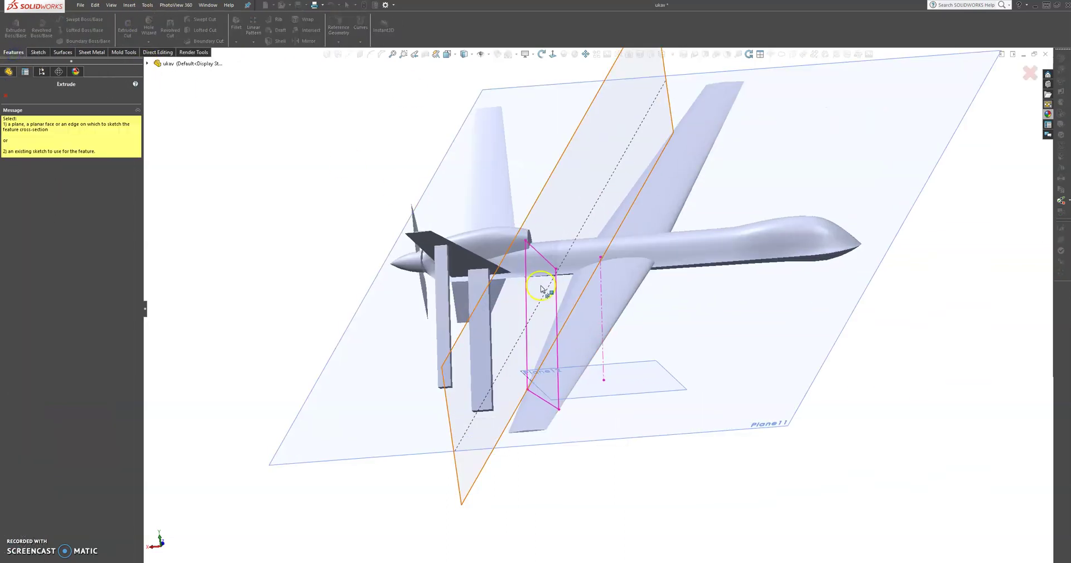
{"action": "left_click", "coordinate": [527, 289]}
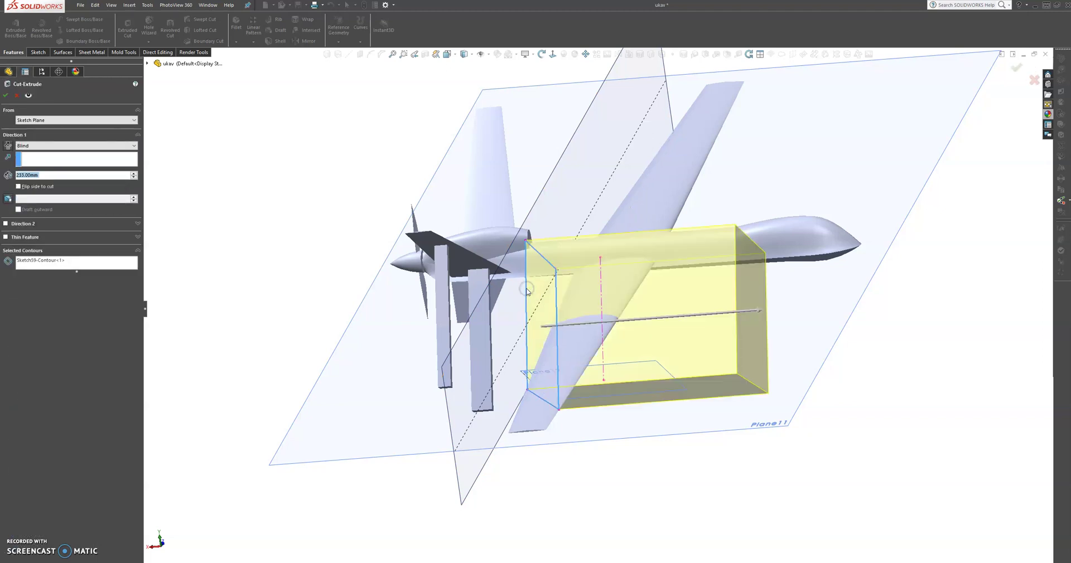
{"action": "left_click", "coordinate": [8, 146]}
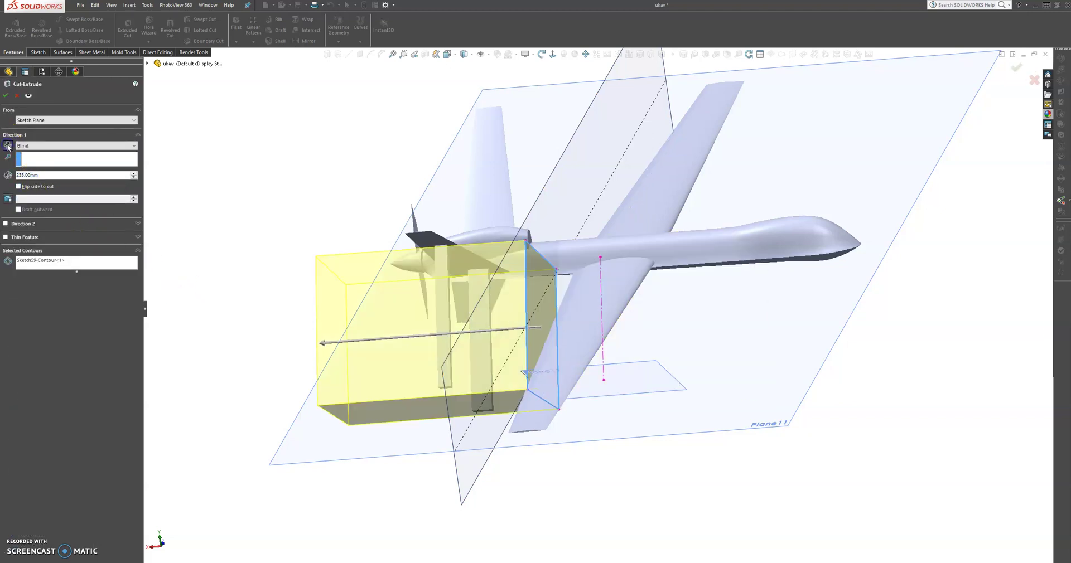
{"action": "left_click", "coordinate": [5, 98]}
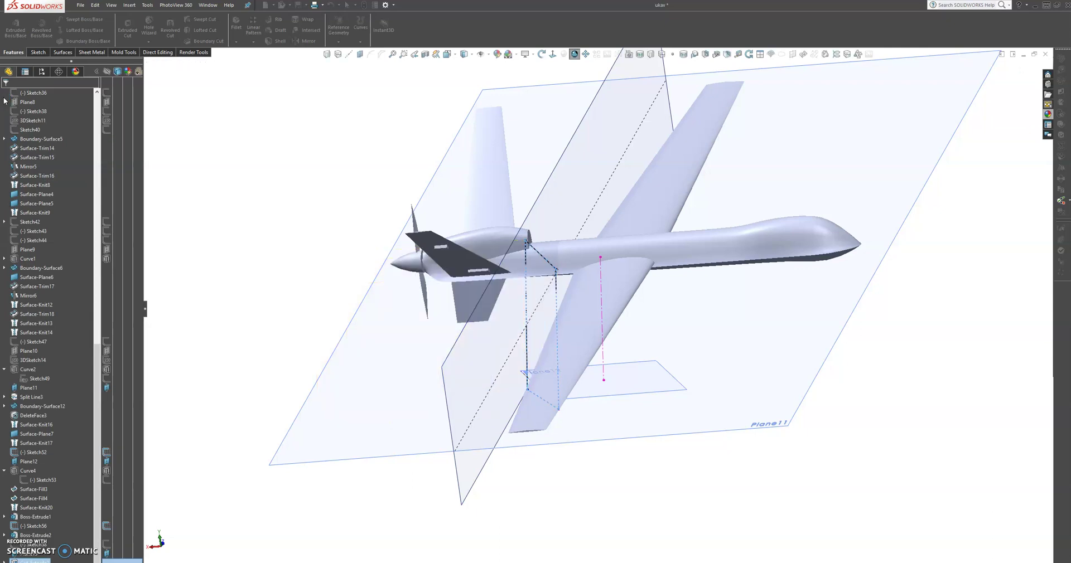
Step: Examine the remaining block stubs on the tail fin from several sides, and undo the extruded cut
{"action": "left_click", "coordinate": [346, 231]}
{"action": "middle_click_drag", "start_coordinate": [356, 197], "coordinate": [558, 285]}
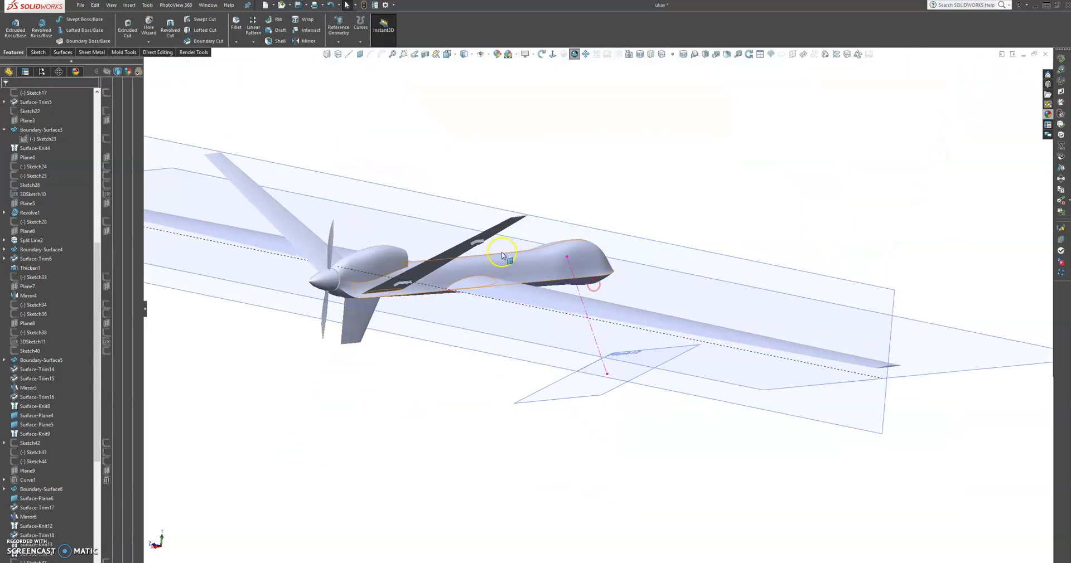
{"action": "scroll", "coordinate": [485, 251], "scroll_direction": "down", "scroll_amount": 6}
{"action": "middle_click_drag", "start_coordinate": [436, 228], "coordinate": [454, 99]}
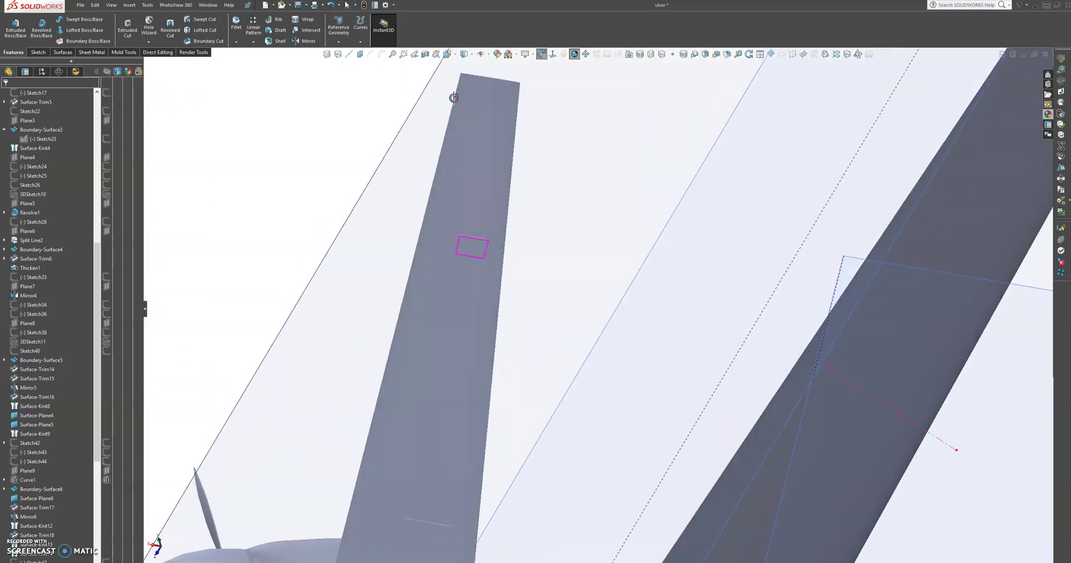
{"action": "middle_click_drag", "start_coordinate": [493, 338], "coordinate": [371, 471]}
{"action": "scroll", "coordinate": [521, 423], "scroll_direction": "down", "scroll_amount": 3}
{"action": "scroll", "coordinate": [521, 424], "scroll_direction": "down", "scroll_amount": 2}
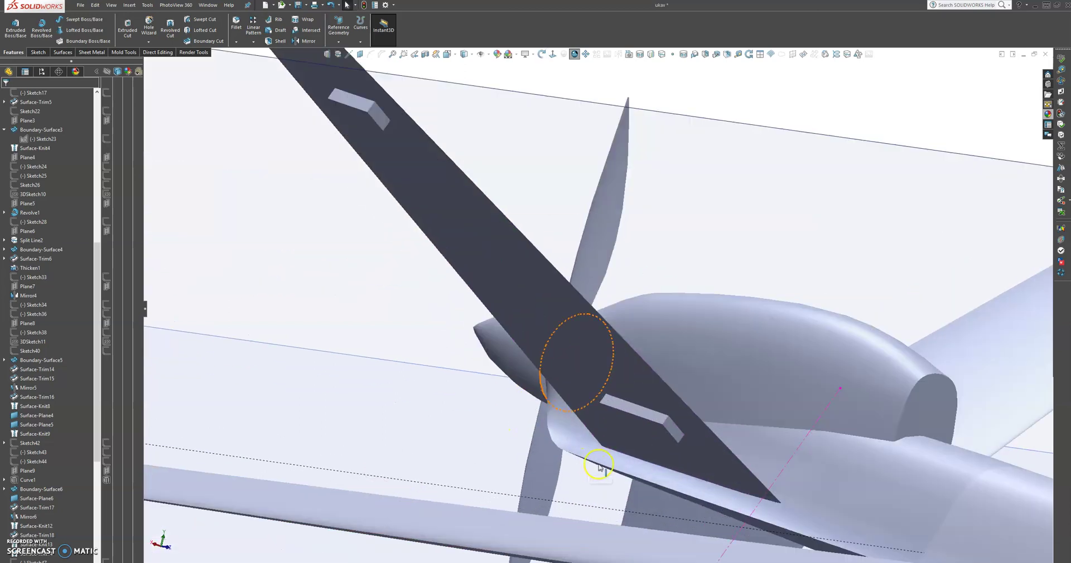
{"action": "left_click", "coordinate": [641, 427]}
{"action": "left_click_drag", "start_coordinate": [641, 426], "coordinate": [608, 457]}
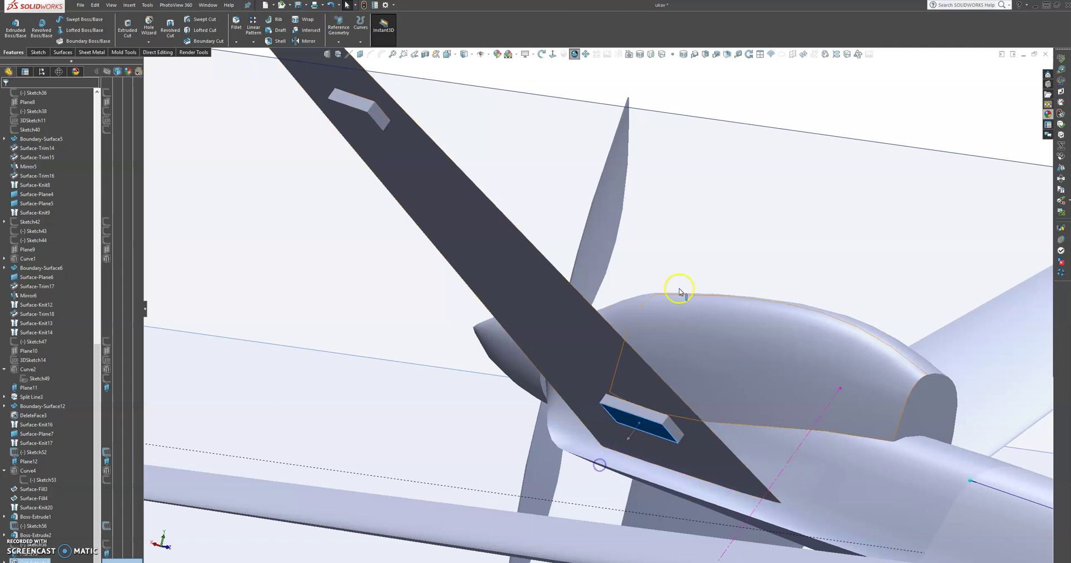
{"action": "left_click", "coordinate": [710, 195]}
{"action": "key", "text": "ctrl+z"}
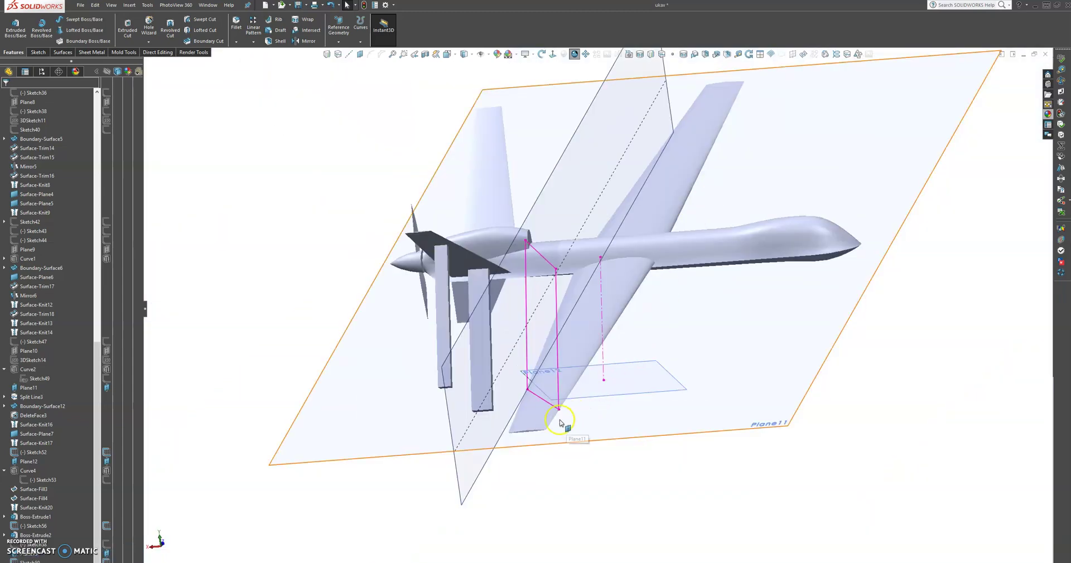
{"action": "left_click", "coordinate": [557, 302]}
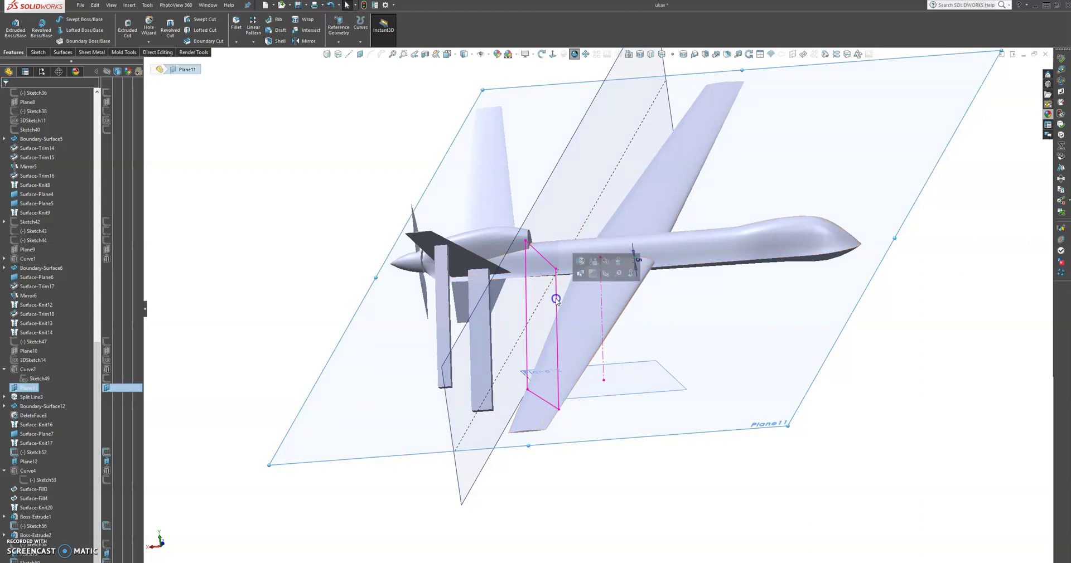
{"action": "left_click", "coordinate": [580, 261]}
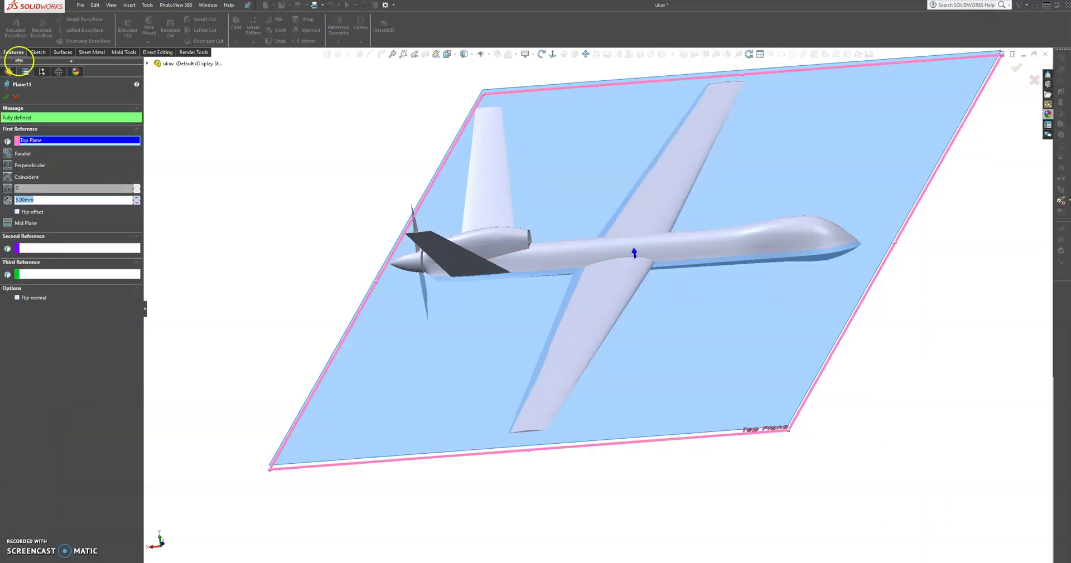
{"action": "left_click", "coordinate": [16, 97]}
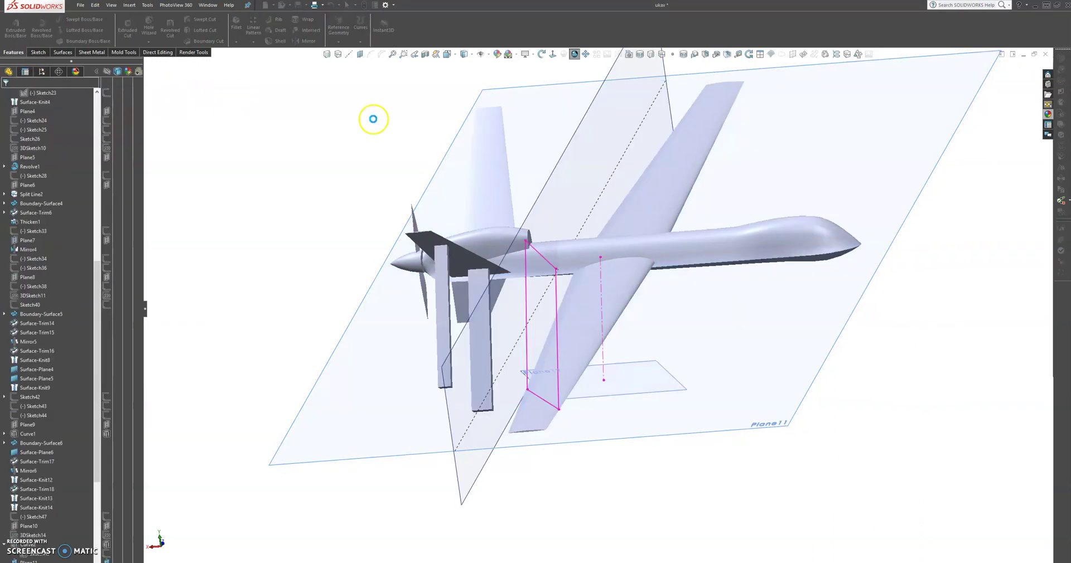
Step: Edit the converted four-sided profile sketch on Plane15 and try to shift its upper line away from the tail fin
{"action": "left_click", "coordinate": [539, 256]}
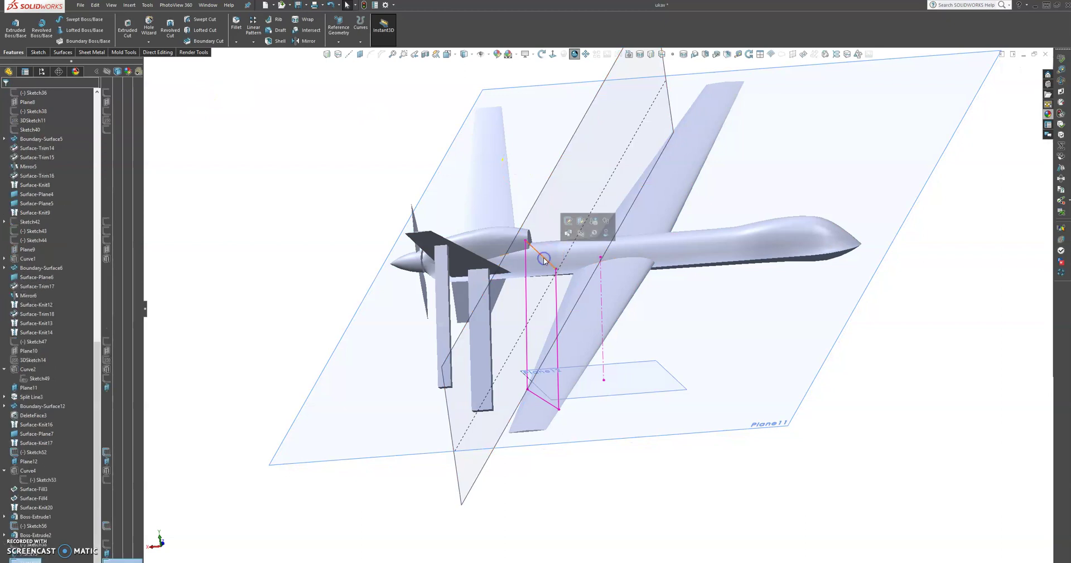
{"action": "left_click", "coordinate": [571, 222]}
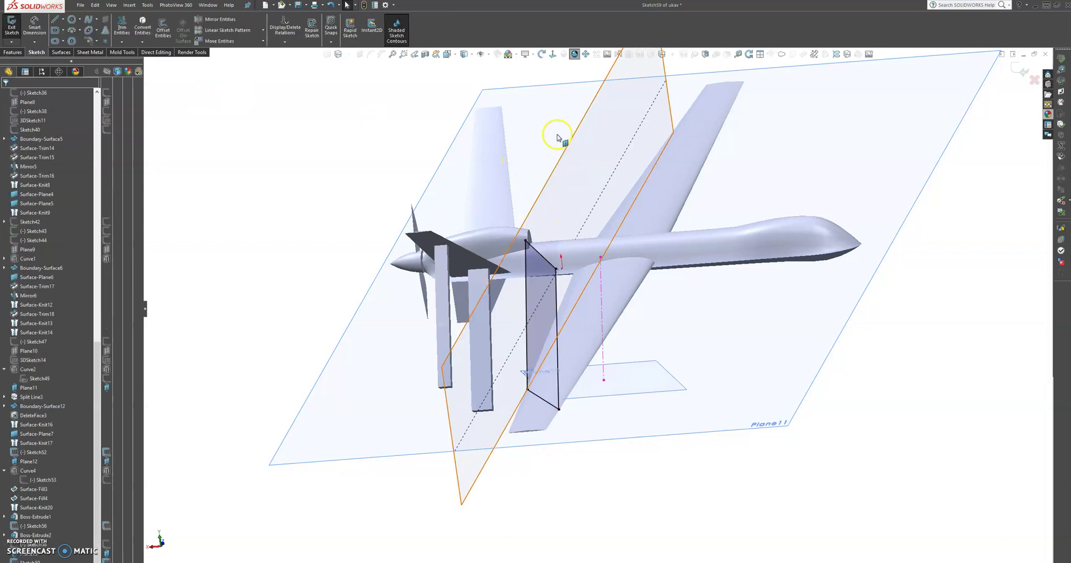
{"action": "left_click", "coordinate": [552, 56]}
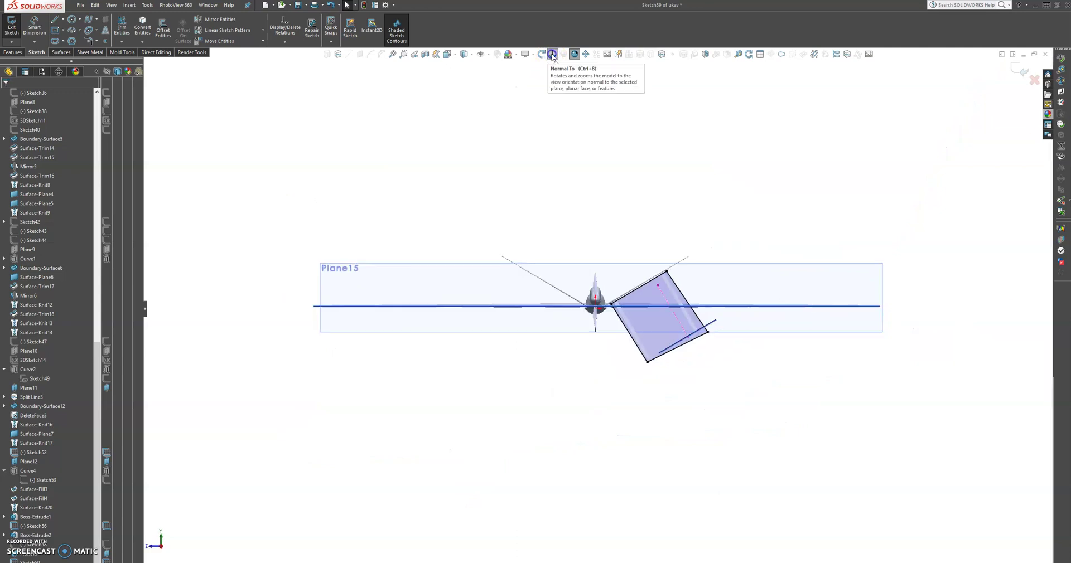
{"action": "scroll", "coordinate": [551, 289], "scroll_direction": "down", "scroll_amount": 8}
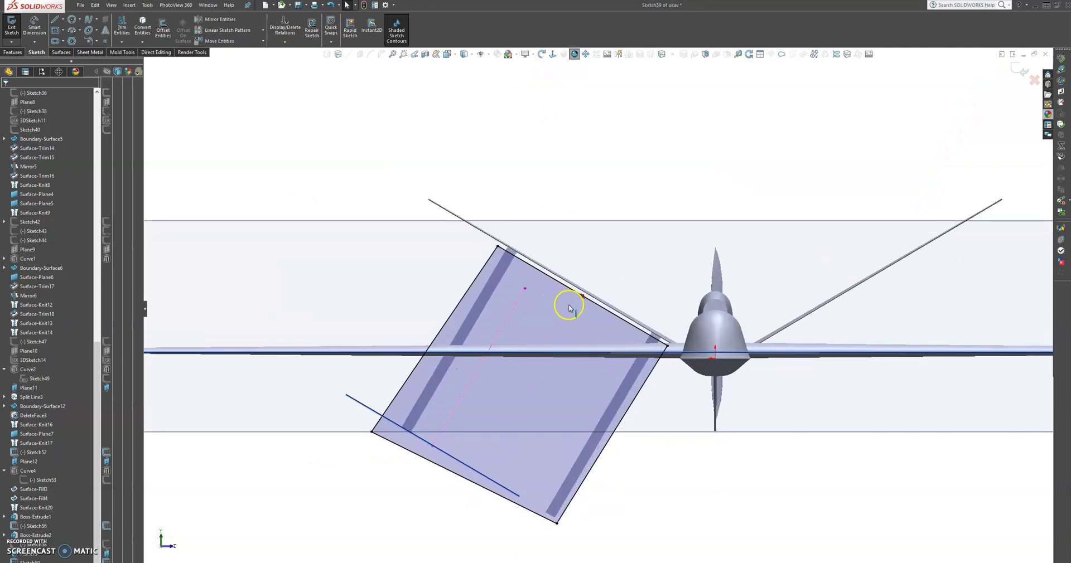
{"action": "left_click_drag", "start_coordinate": [615, 300], "coordinate": [595, 330]}
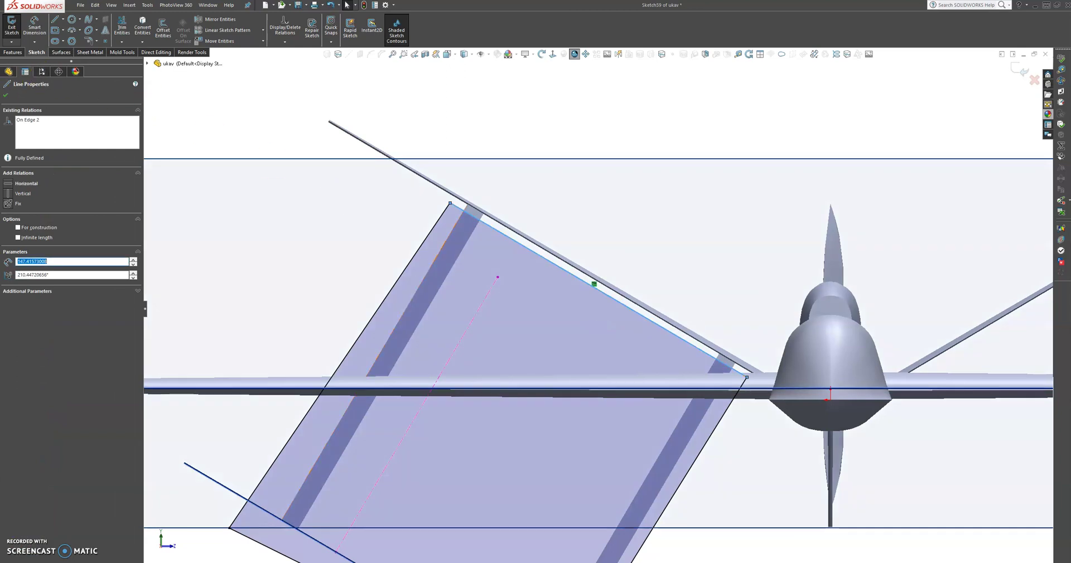
{"action": "left_click", "coordinate": [5, 95]}
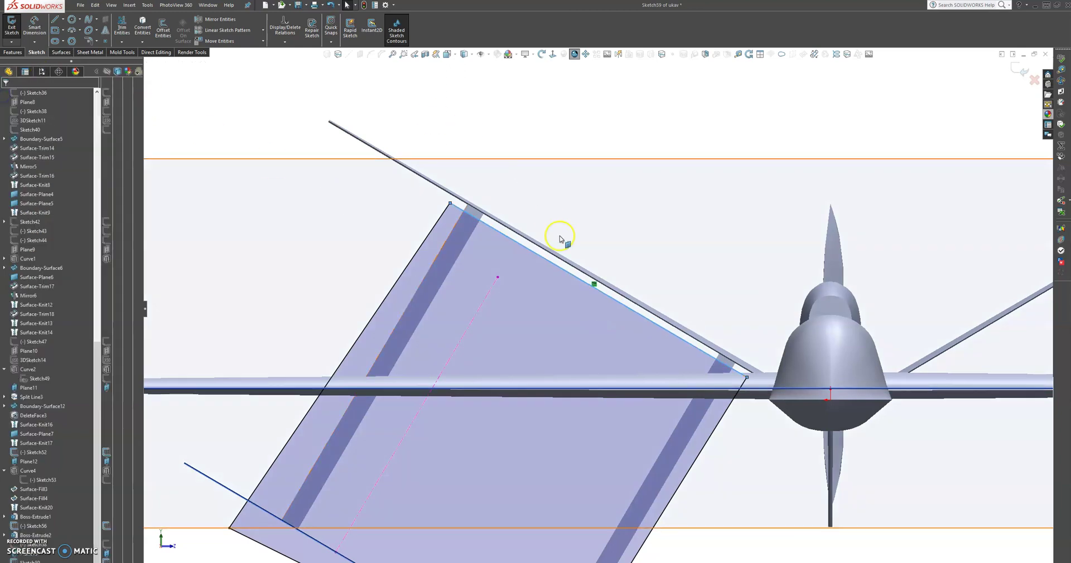
{"action": "left_click", "coordinate": [559, 270]}
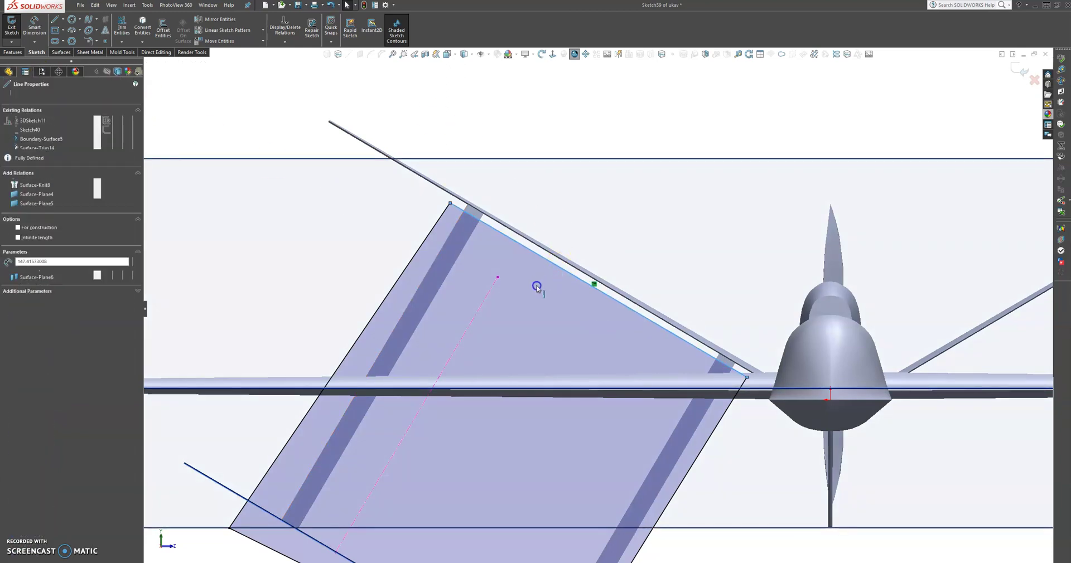
{"action": "left_click", "coordinate": [480, 110]}
Step: Sketch a line about 147 mm long between the profile's side lines, parallel to and slightly below its upper edge
{"action": "left_click", "coordinate": [54, 19]}
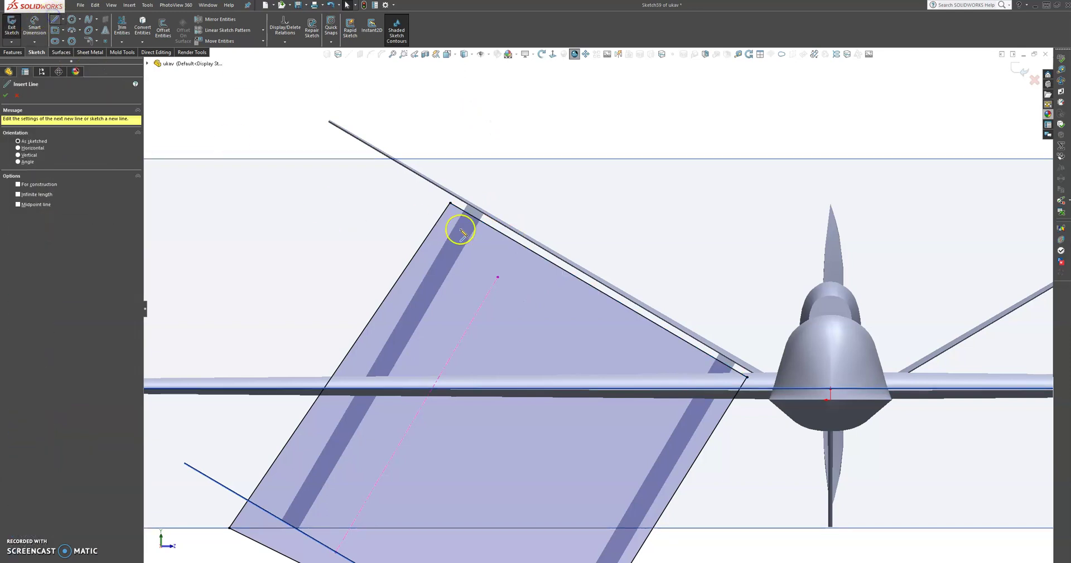
{"action": "left_click", "coordinate": [452, 206]}
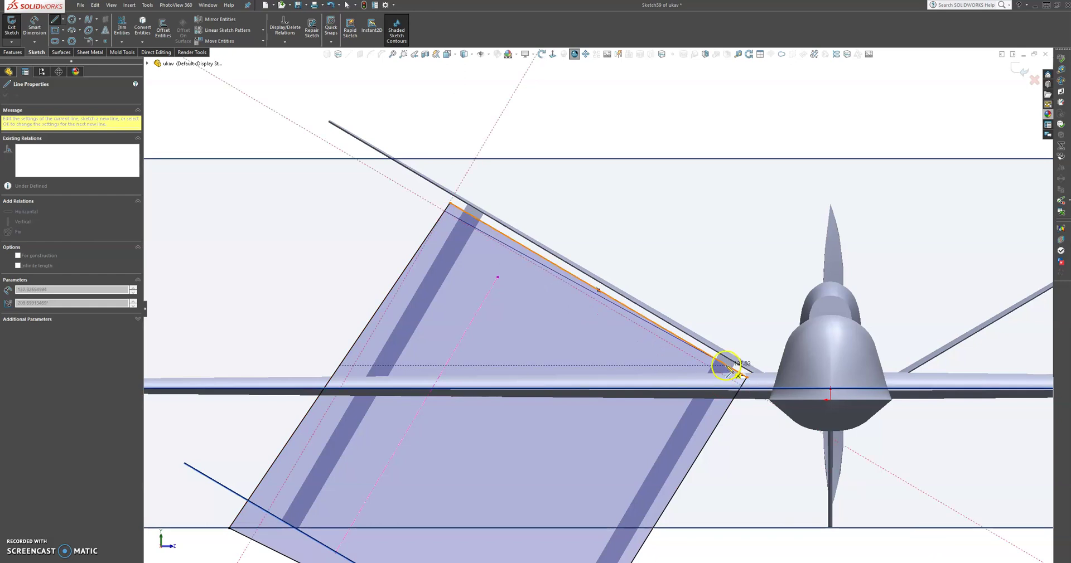
{"action": "left_click", "coordinate": [742, 385]}
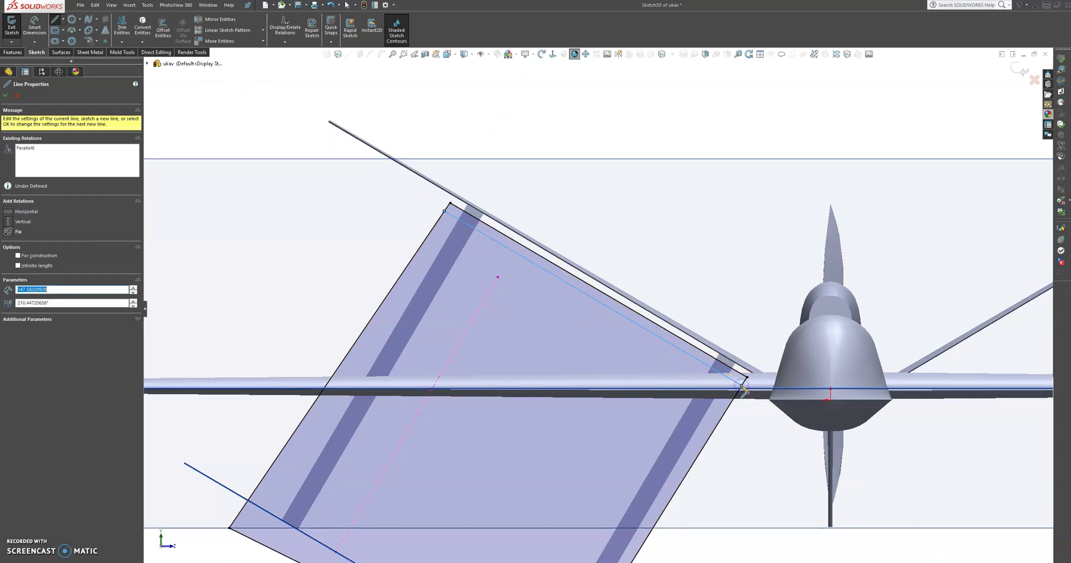
{"action": "key", "text": "Escape"}
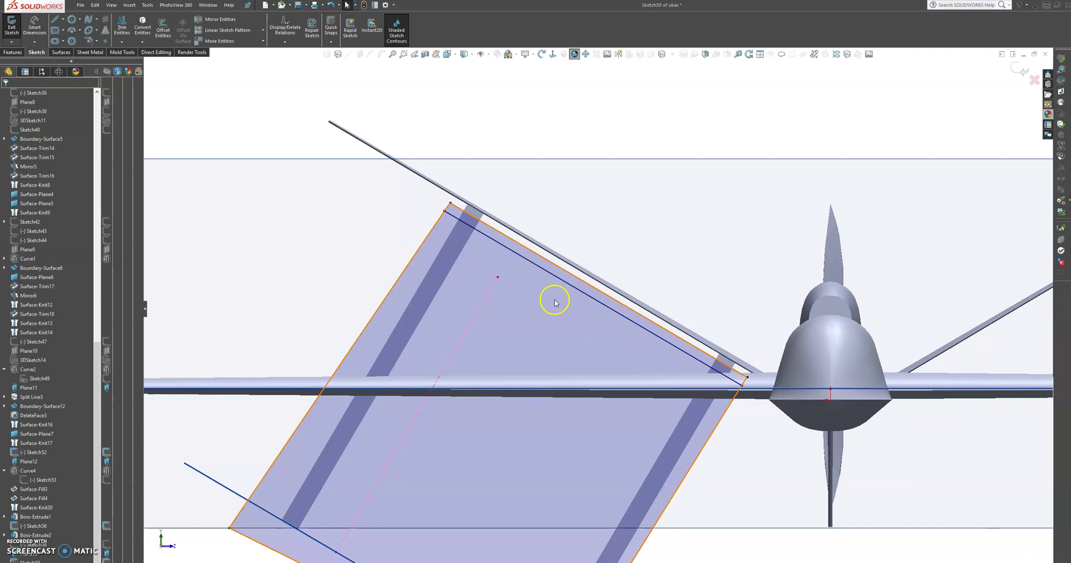
{"action": "scroll", "coordinate": [546, 280], "scroll_direction": "down", "scroll_amount": 2}
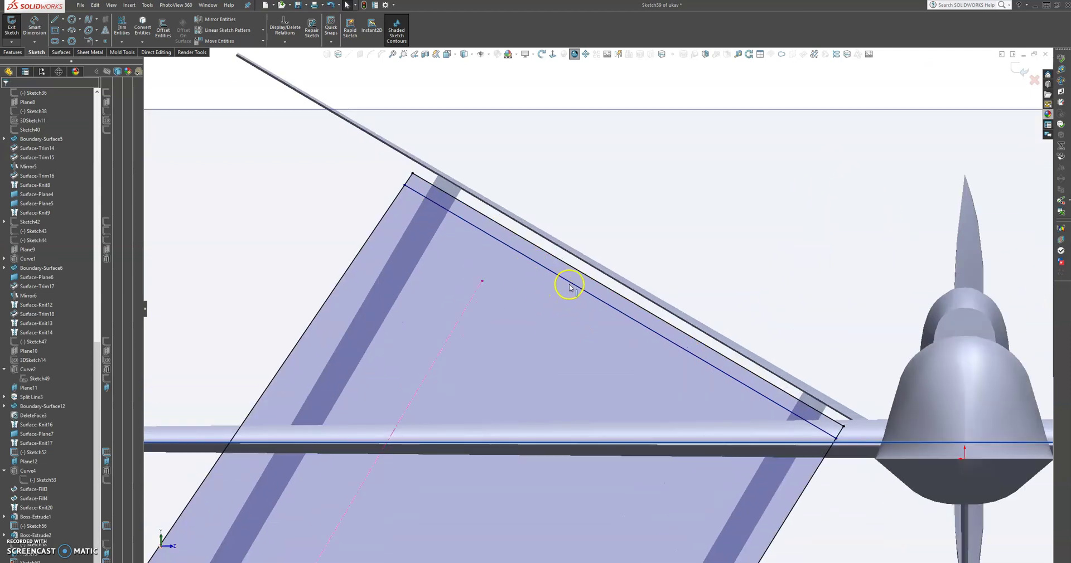
{"action": "left_click_drag", "start_coordinate": [570, 287], "coordinate": [570, 279]}
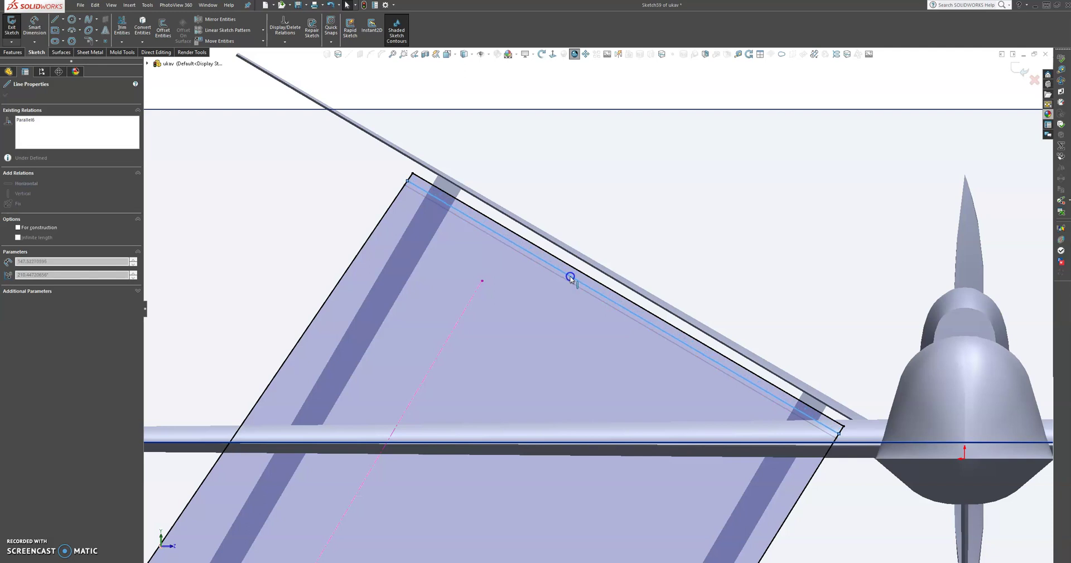
{"action": "left_click_drag", "start_coordinate": [570, 278], "coordinate": [567, 279]}
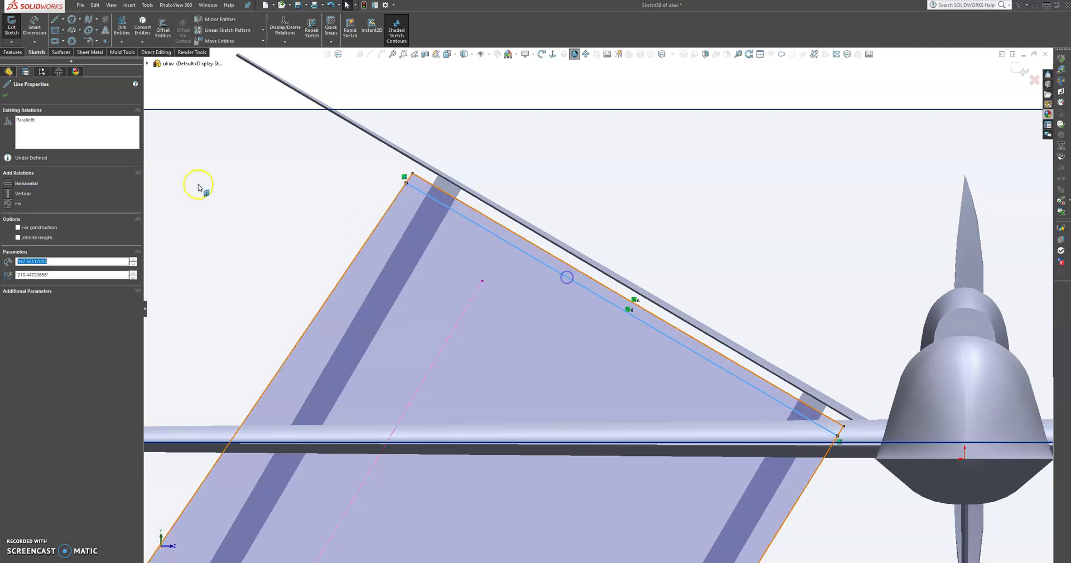
{"action": "left_click", "coordinate": [5, 96]}
Step: Trim away the profile's original upper edge and the short side-line ends extending past the new parallel line
{"action": "left_click", "coordinate": [121, 27]}
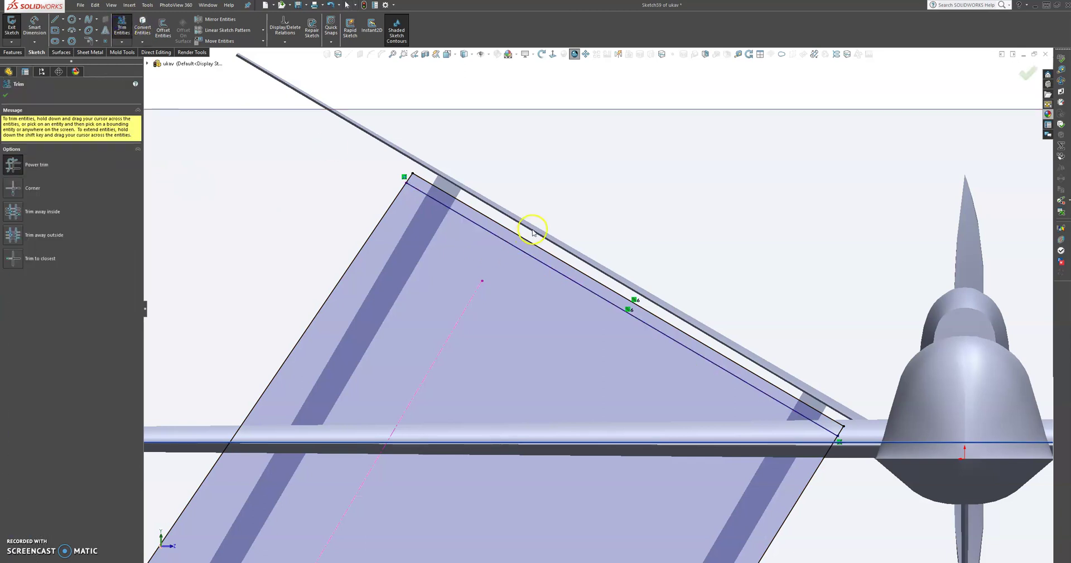
{"action": "left_click", "coordinate": [523, 241]}
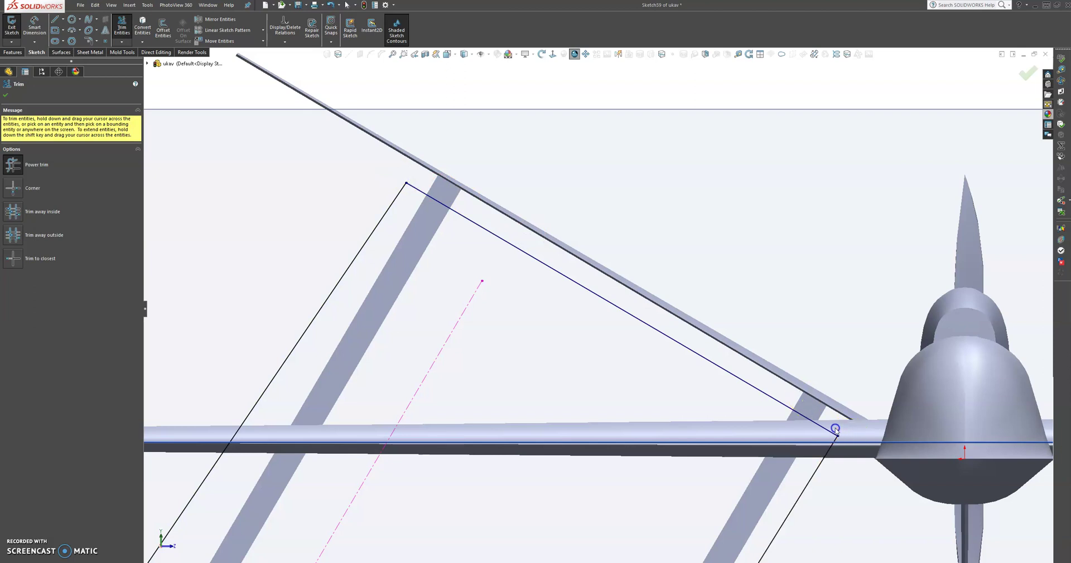
{"action": "left_click", "coordinate": [835, 429]}
{"action": "left_click", "coordinate": [5, 96]}
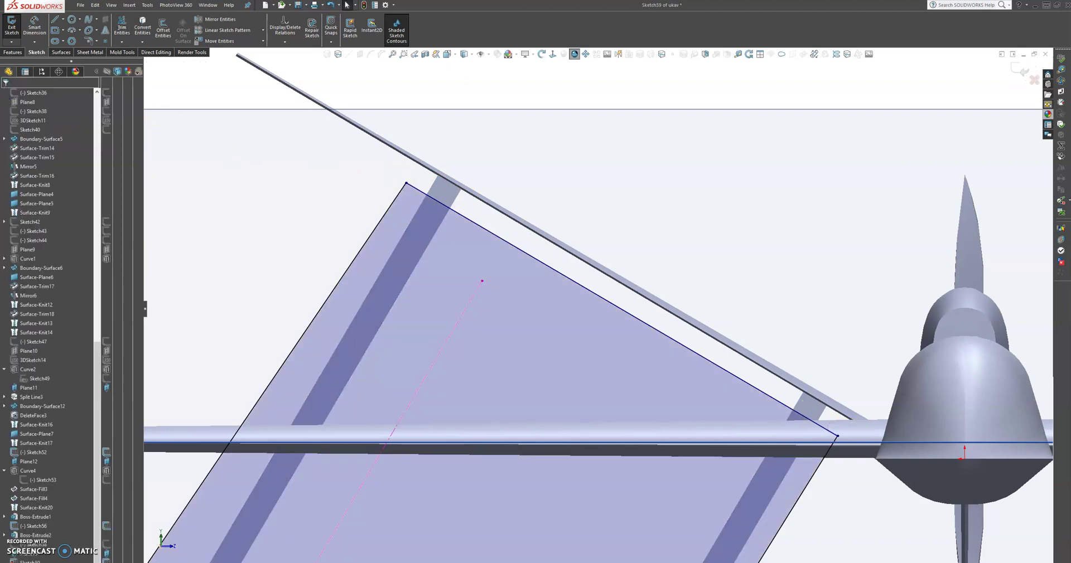
Step: Cut away the protruding bars with a reversed 233 mm blind extruded cut of the edited profile
{"action": "left_click", "coordinate": [13, 52]}
{"action": "left_click", "coordinate": [125, 26]}
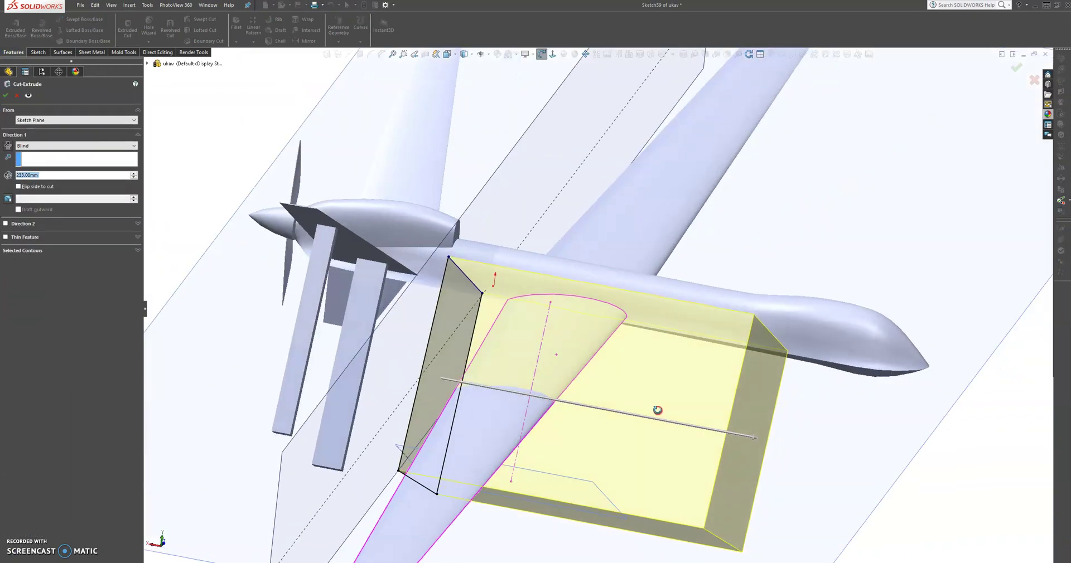
{"action": "left_click", "coordinate": [7, 145]}
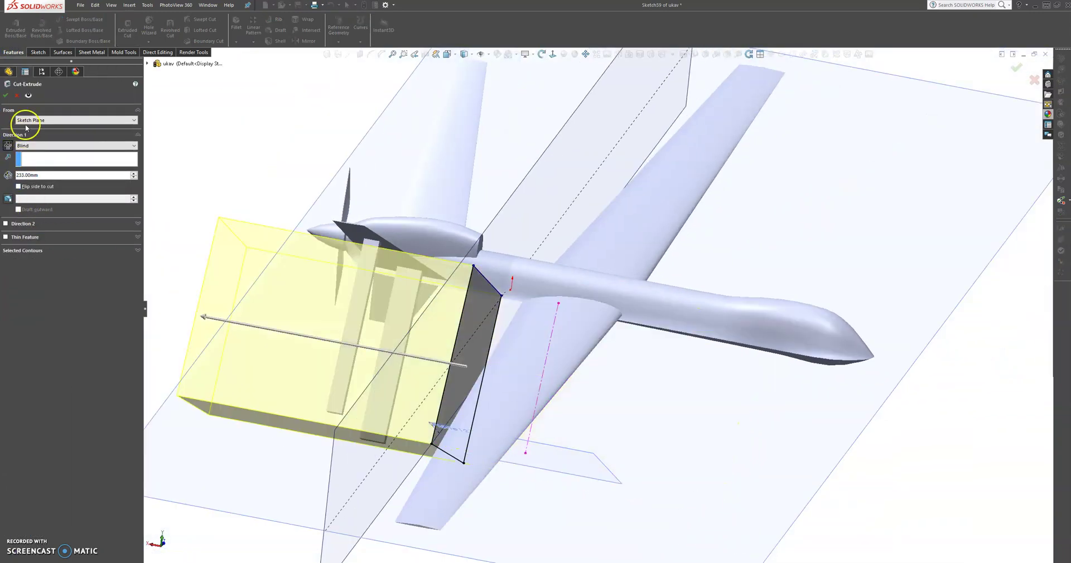
{"action": "left_click", "coordinate": [7, 96]}
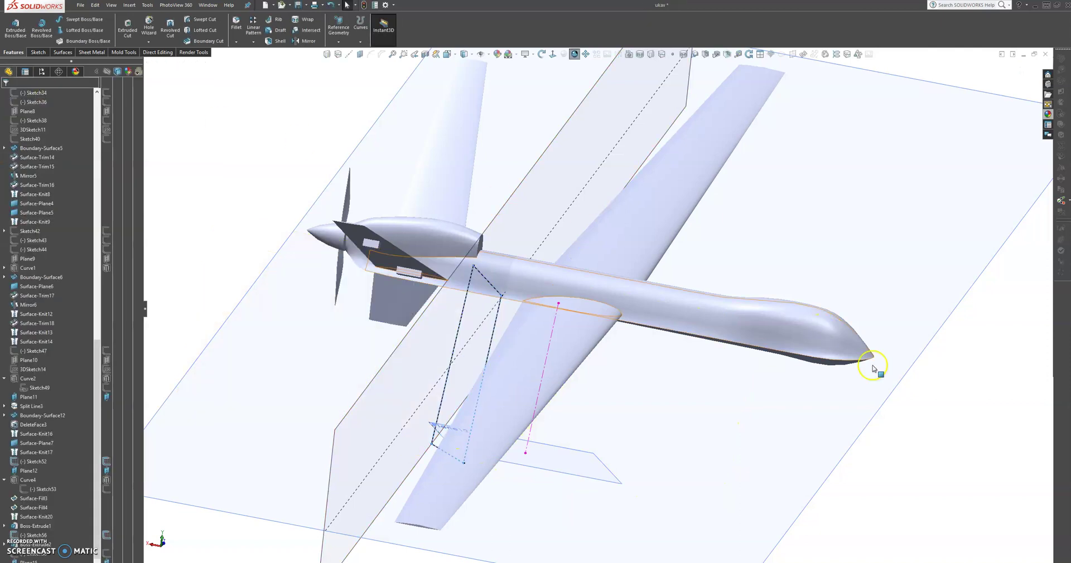
Step: Examine the shortened block stubs on the underside of the tail fin
{"action": "scroll", "coordinate": [385, 263], "scroll_direction": "down", "scroll_amount": 5}
{"action": "middle_click_drag", "start_coordinate": [410, 288], "coordinate": [502, 163]}
{"action": "scroll", "coordinate": [409, 249], "scroll_direction": "down", "scroll_amount": 3}
{"action": "scroll", "coordinate": [485, 228], "scroll_direction": "down", "scroll_amount": 5}
{"action": "left_click", "coordinate": [485, 229]}
{"action": "middle_click_drag", "start_coordinate": [484, 229], "coordinate": [475, 280]}
{"action": "key", "text": "Escape"}
Step: Try to round the lower edges of the rear block with a 2 mm constant-size fillet, selecting individual edges instead of the whole face
{"action": "left_click", "coordinate": [235, 22]}
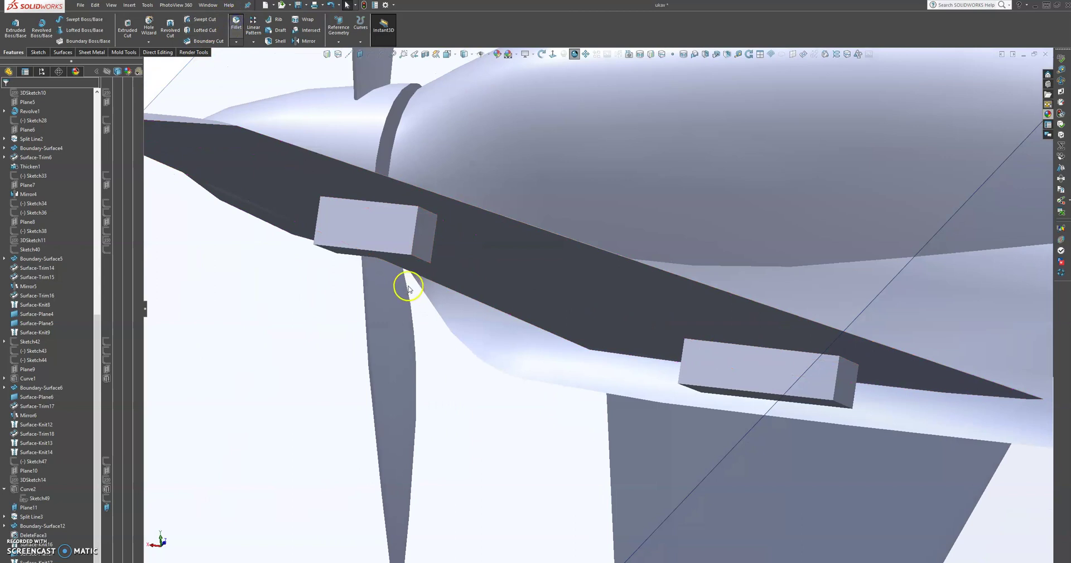
{"action": "left_click", "coordinate": [391, 256]}
{"action": "left_click", "coordinate": [15, 135]}
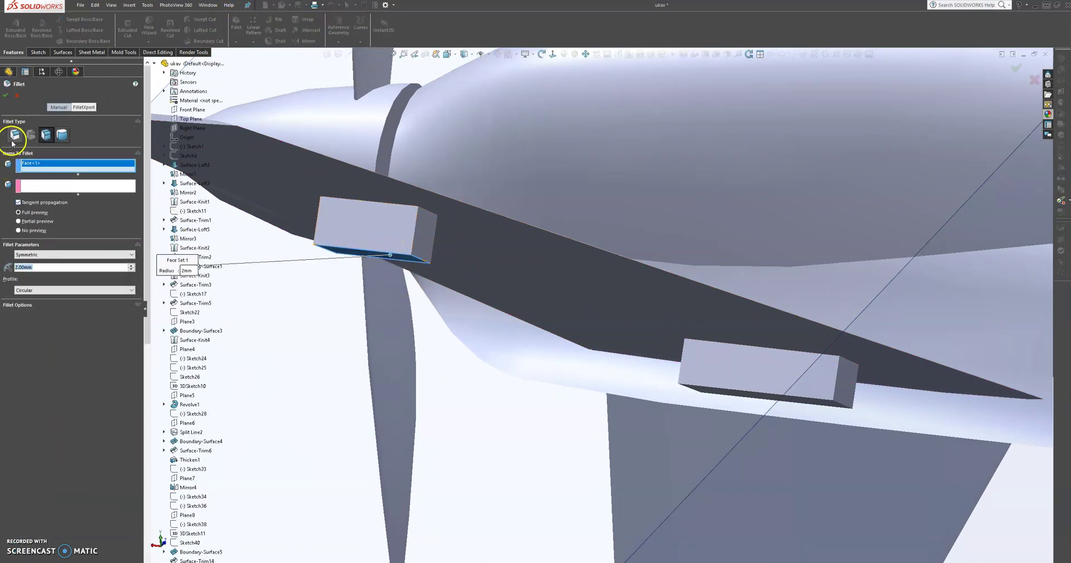
{"action": "left_click", "coordinate": [76, 166]}
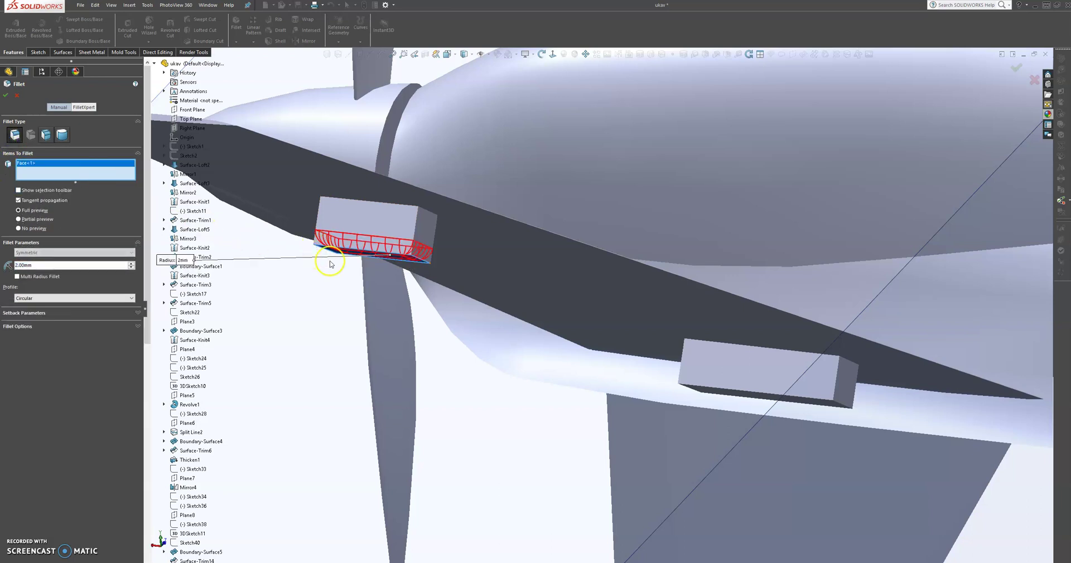
{"action": "key", "text": "Delete"}
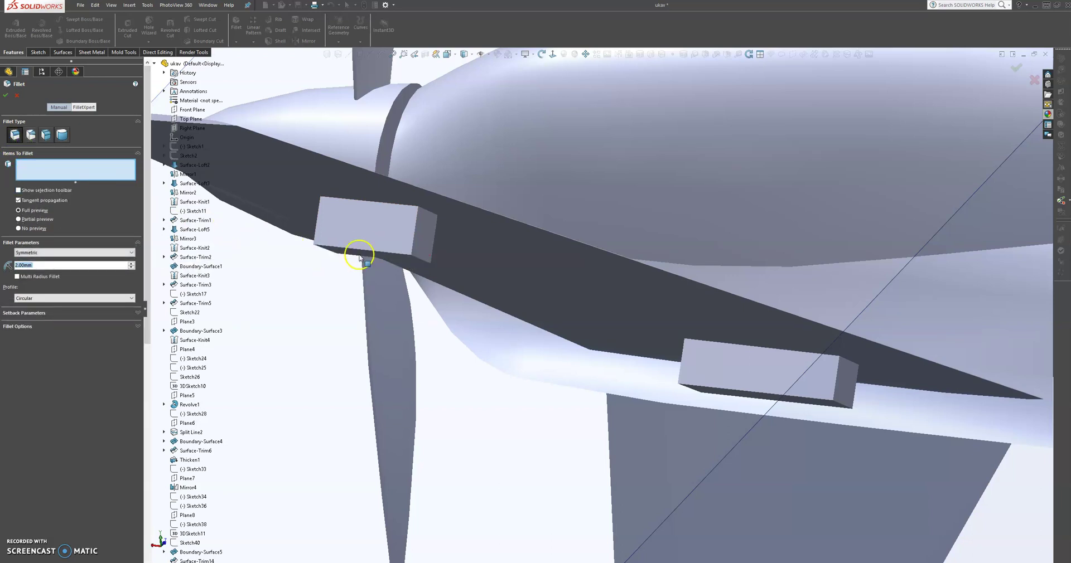
{"action": "left_click", "coordinate": [381, 255]}
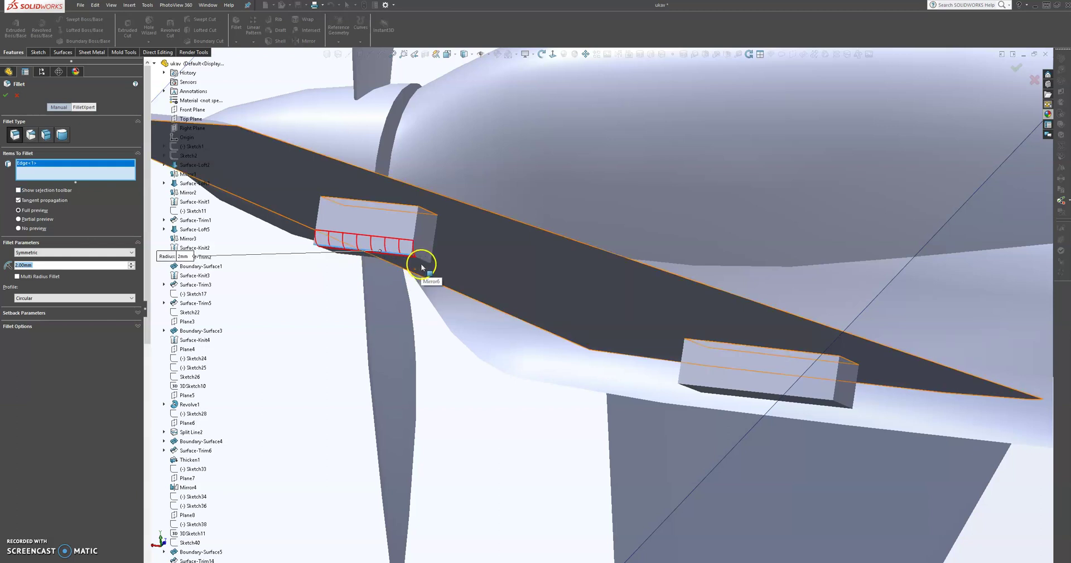
{"action": "left_click", "coordinate": [423, 266]}
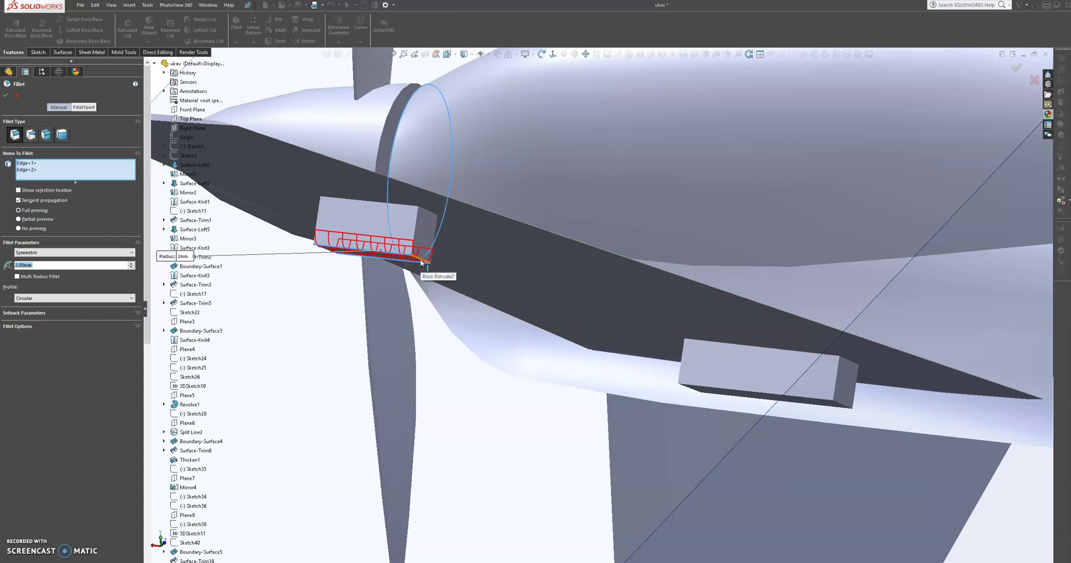
{"action": "left_click", "coordinate": [423, 263]}
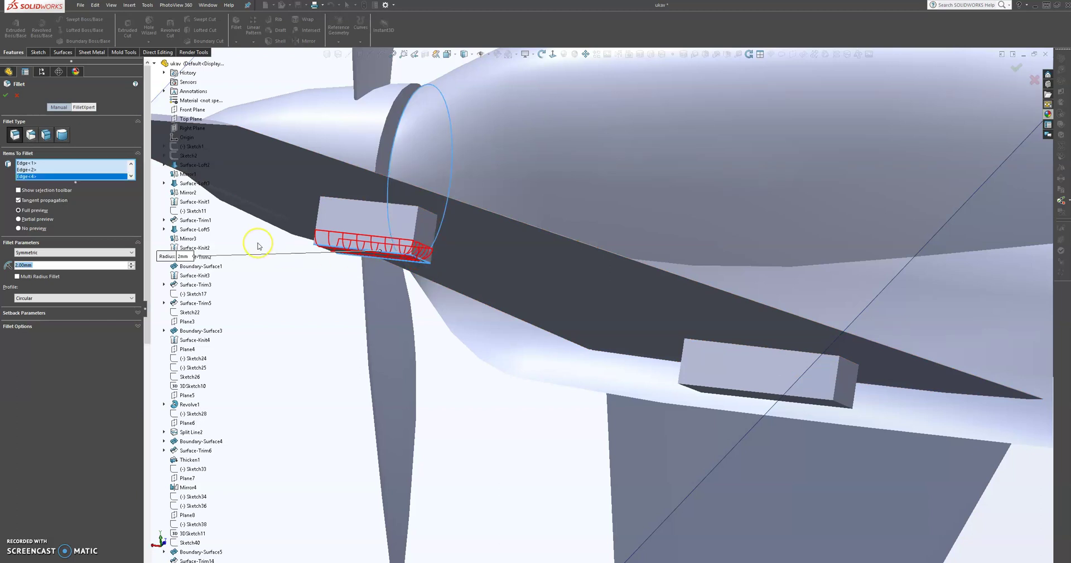
{"action": "middle_click_drag", "start_coordinate": [356, 263], "coordinate": [378, 280]}
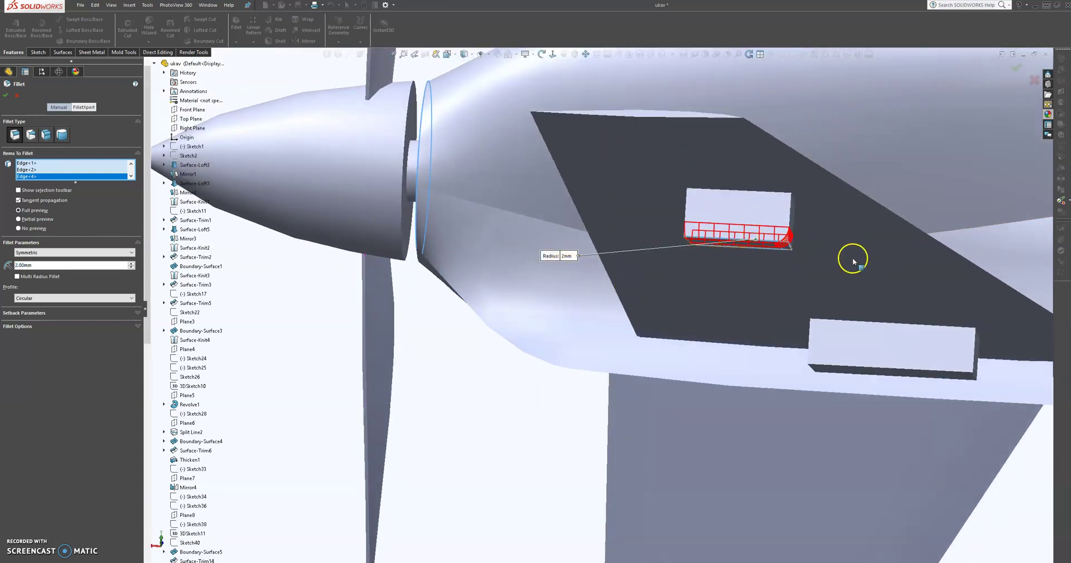
{"action": "scroll", "coordinate": [851, 256], "scroll_direction": "down", "scroll_amount": 3}
{"action": "scroll", "coordinate": [789, 262], "scroll_direction": "down", "scroll_amount": 2}
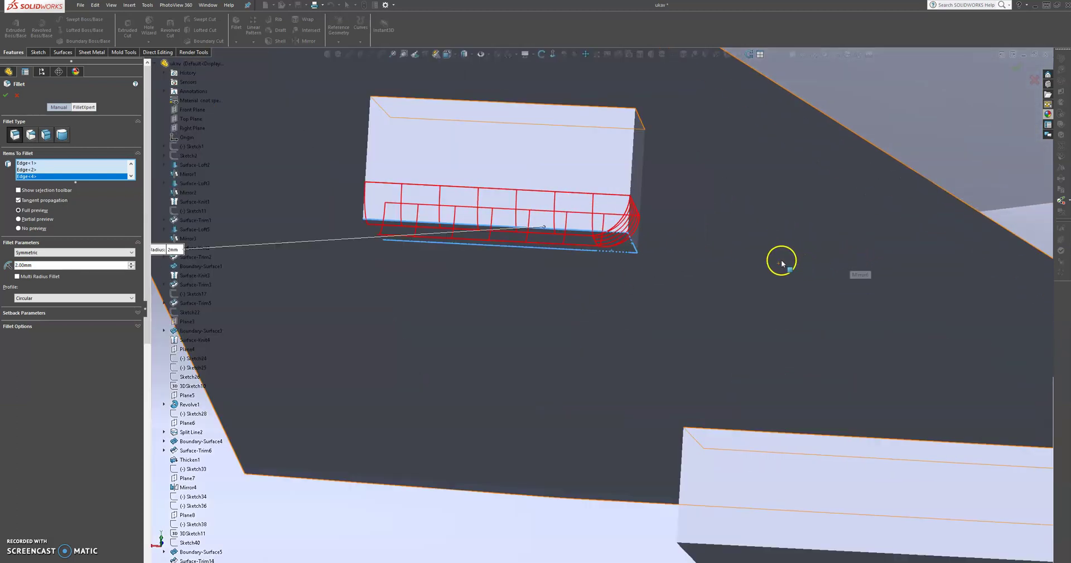
{"action": "left_click", "coordinate": [5, 95]}
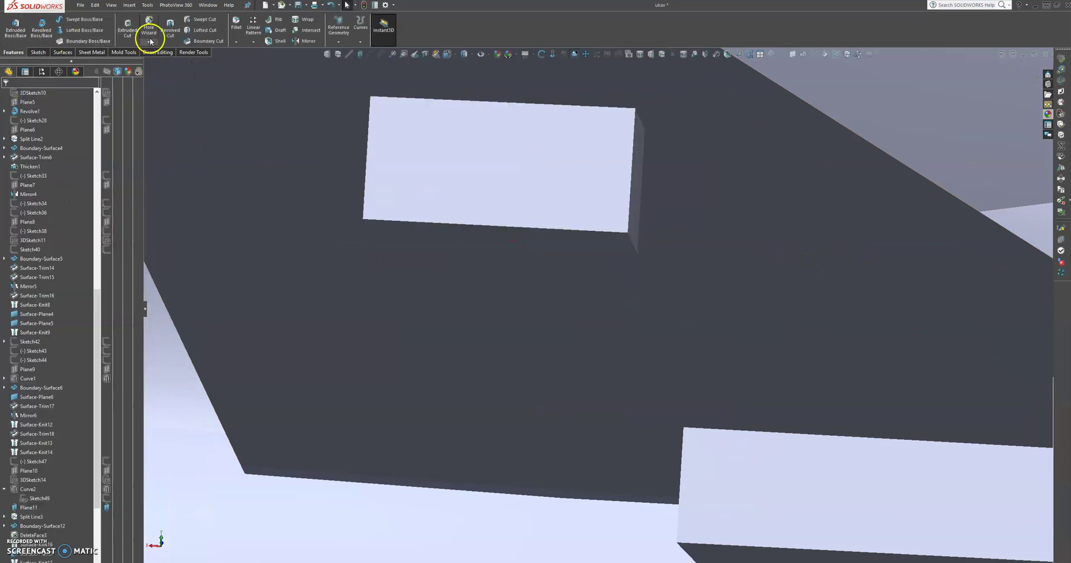
Step: Set up a constant-size fillet on the rear block's short lower corner edge, clearing the selected lower face
{"action": "key", "text": "Return"}
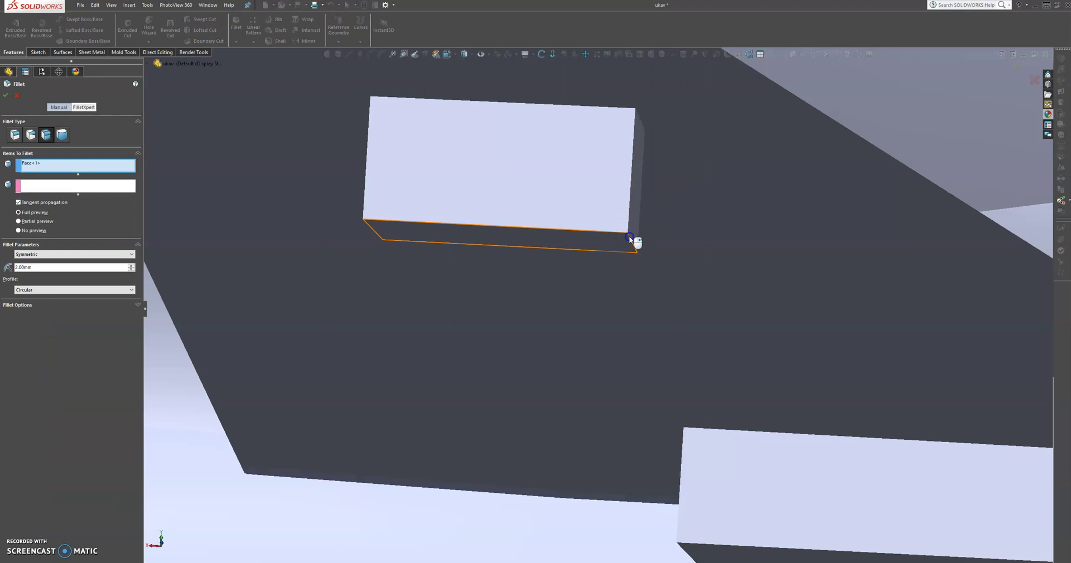
{"action": "left_click", "coordinate": [627, 236]}
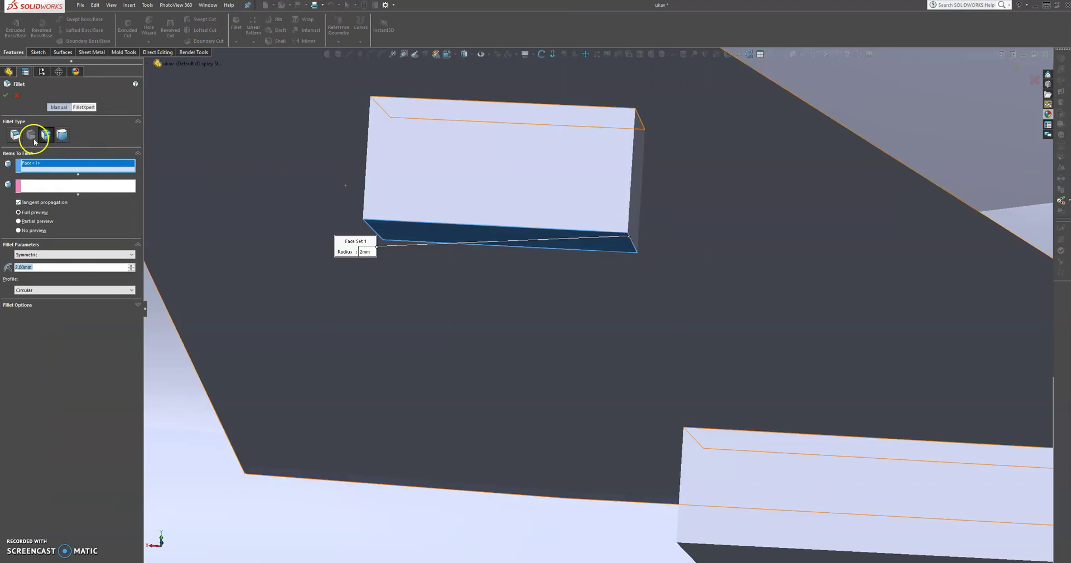
{"action": "left_click", "coordinate": [15, 135]}
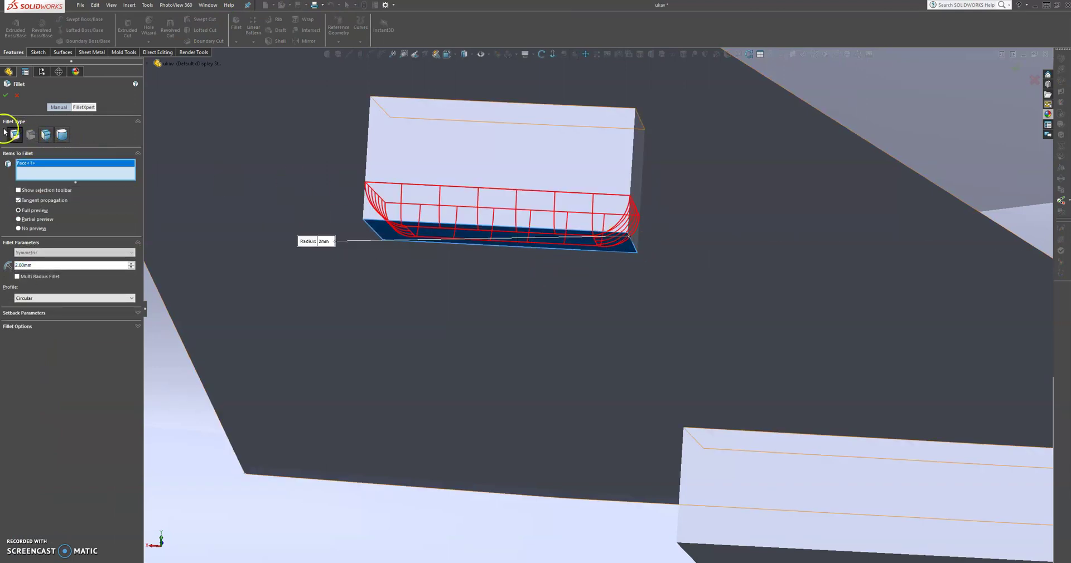
{"action": "right_click", "coordinate": [48, 175]}
{"action": "left_click", "coordinate": [90, 179]}
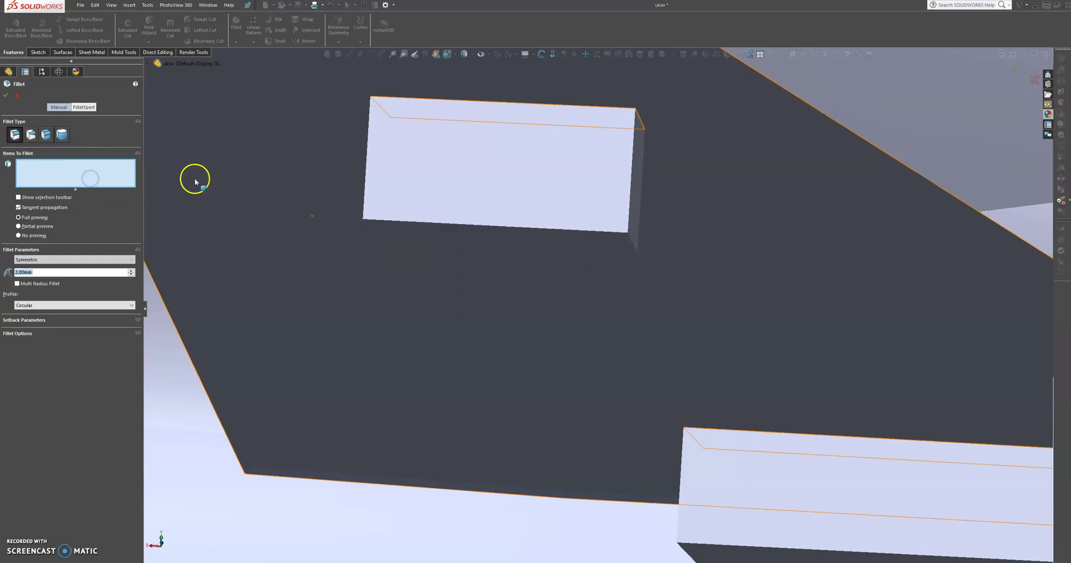
{"action": "left_click", "coordinate": [633, 242]}
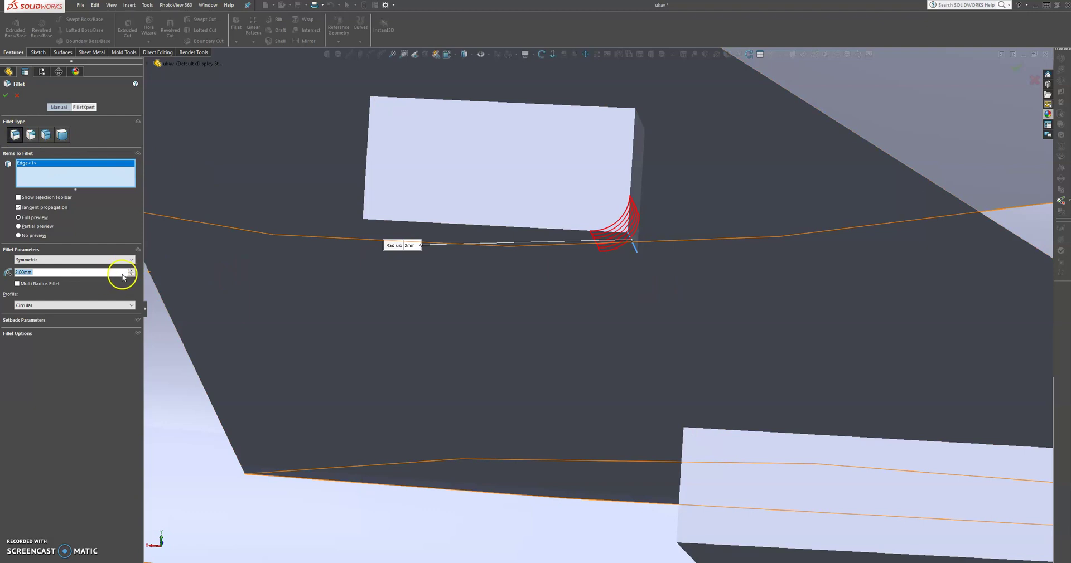
Step: Set the corner fillet's profile to Conic Radius with a 10 mm conic radius and a 12 mm fillet radius
{"action": "left_click", "coordinate": [111, 307]}
{"action": "left_click", "coordinate": [107, 318]}
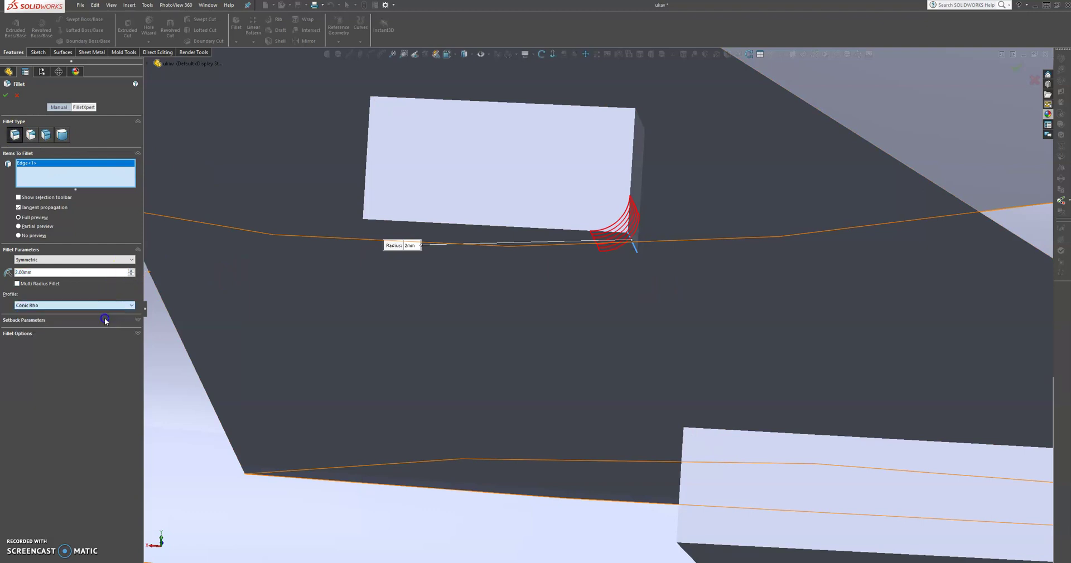
{"action": "left_click", "coordinate": [109, 307]}
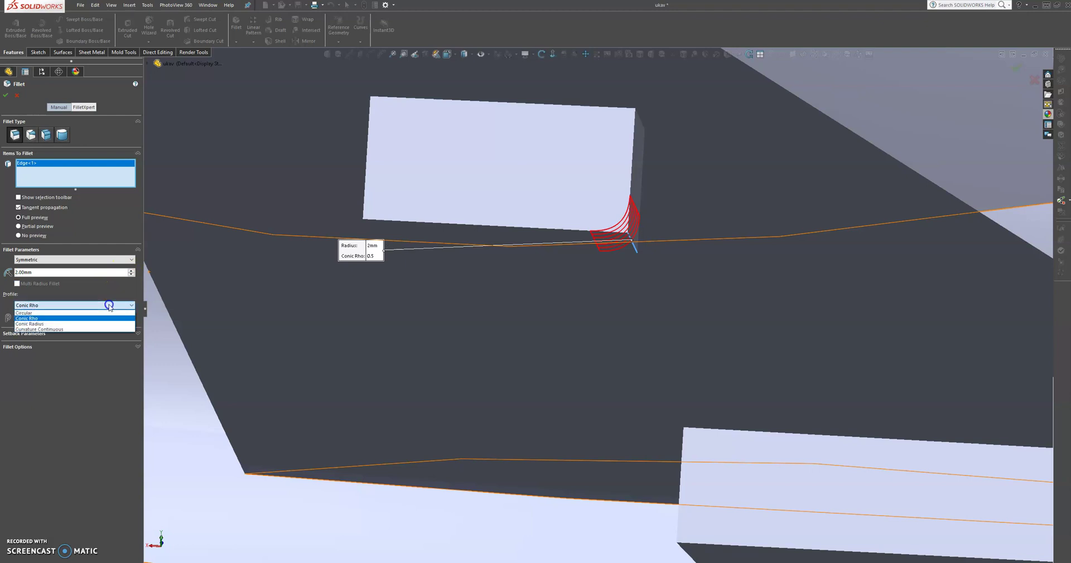
{"action": "left_click", "coordinate": [103, 325]}
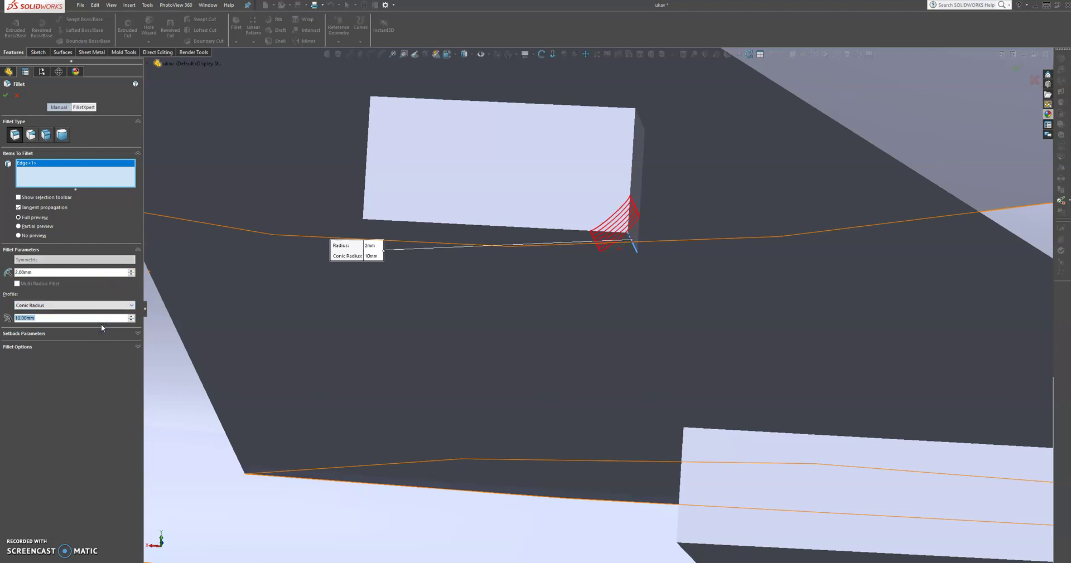
{"action": "left_click", "coordinate": [131, 315]}
{"action": "left_click", "coordinate": [131, 321]}
{"action": "double_click", "coordinate": [132, 271]}
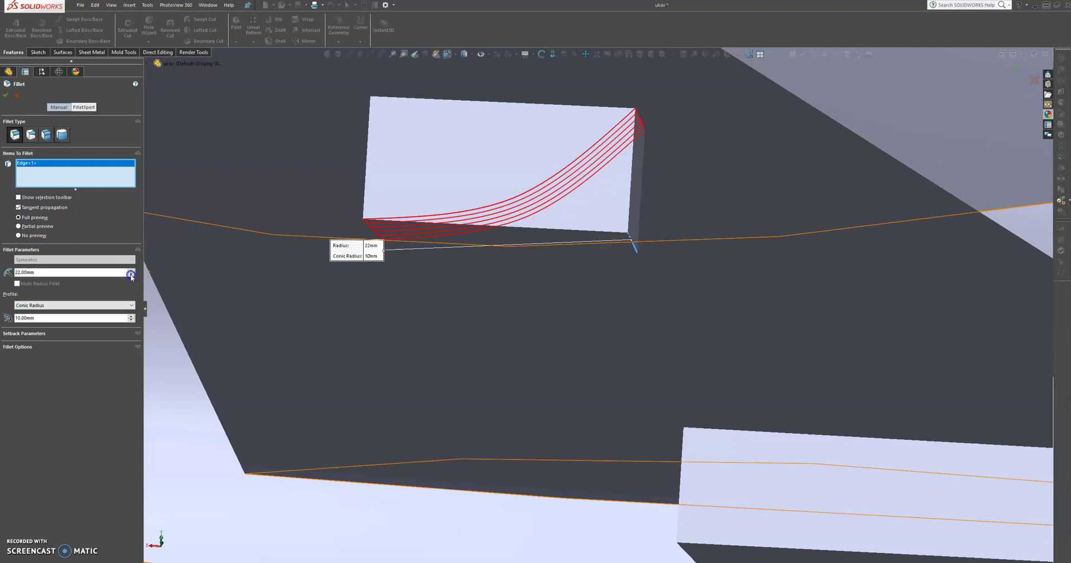
{"action": "left_click", "coordinate": [131, 275]}
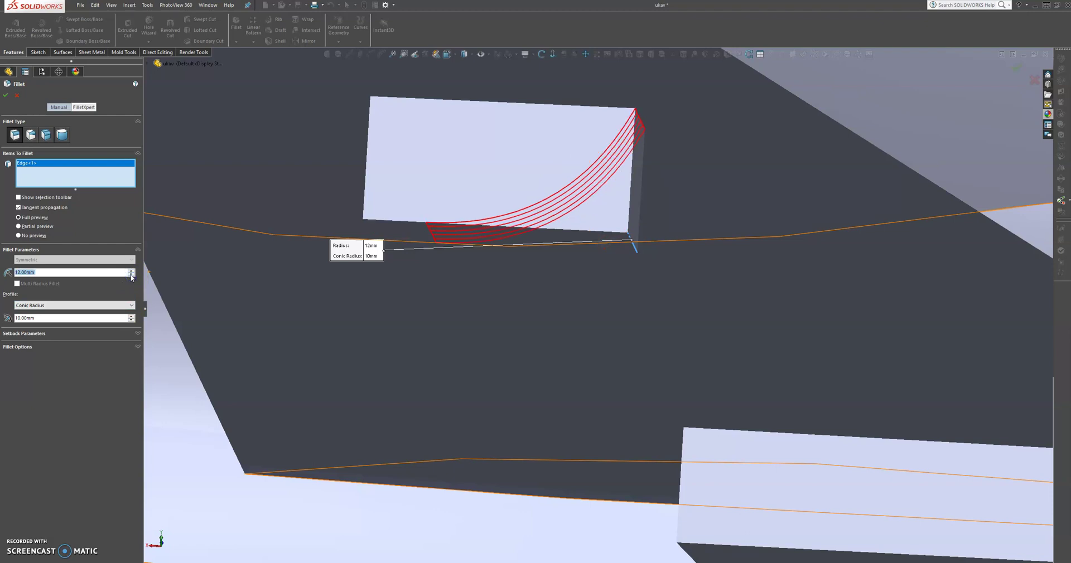